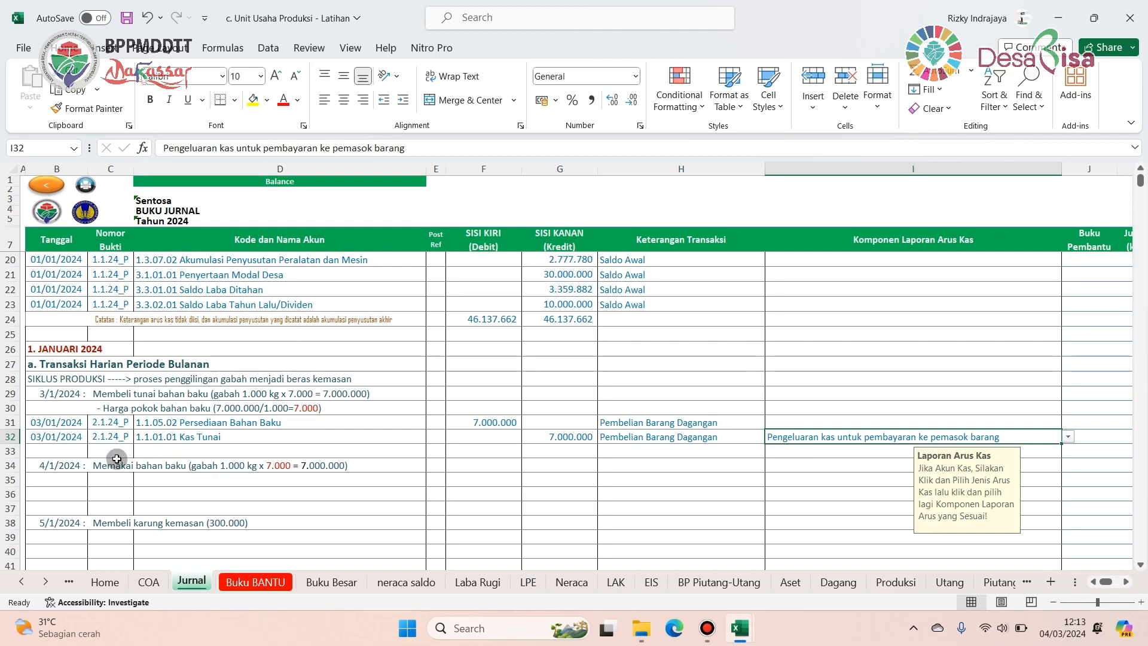
- Review the opening-balance cash accounts, the 3 January cash purchase entry and the transactions listed below it in the journal
left_click(159, 434)
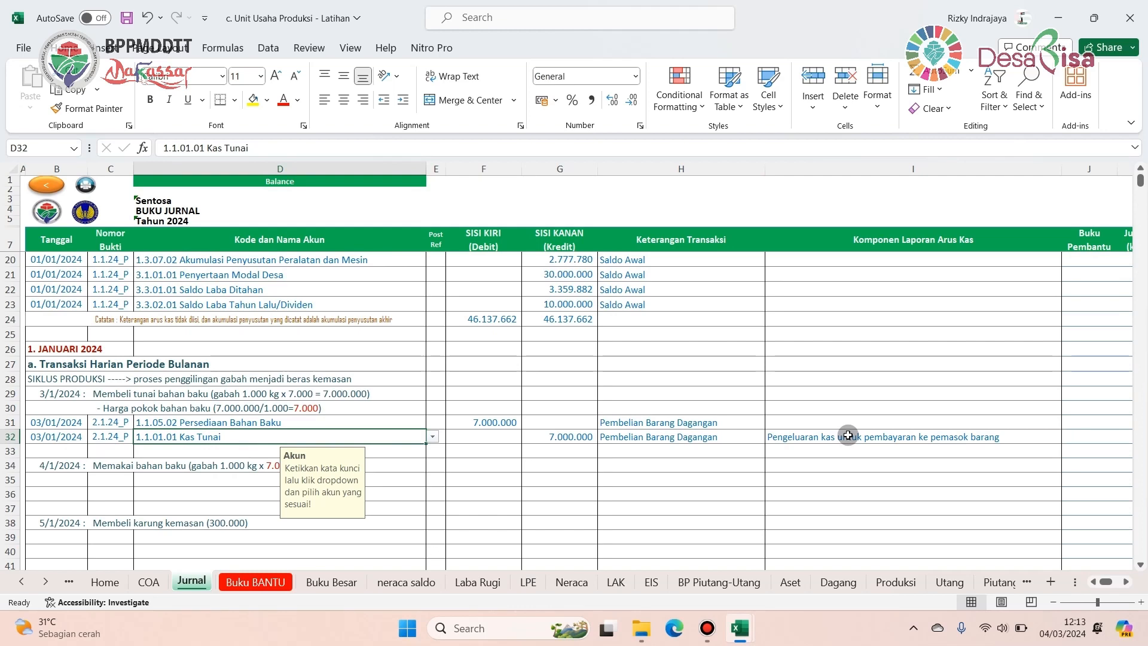
scroll(553, 461, "up", 3)
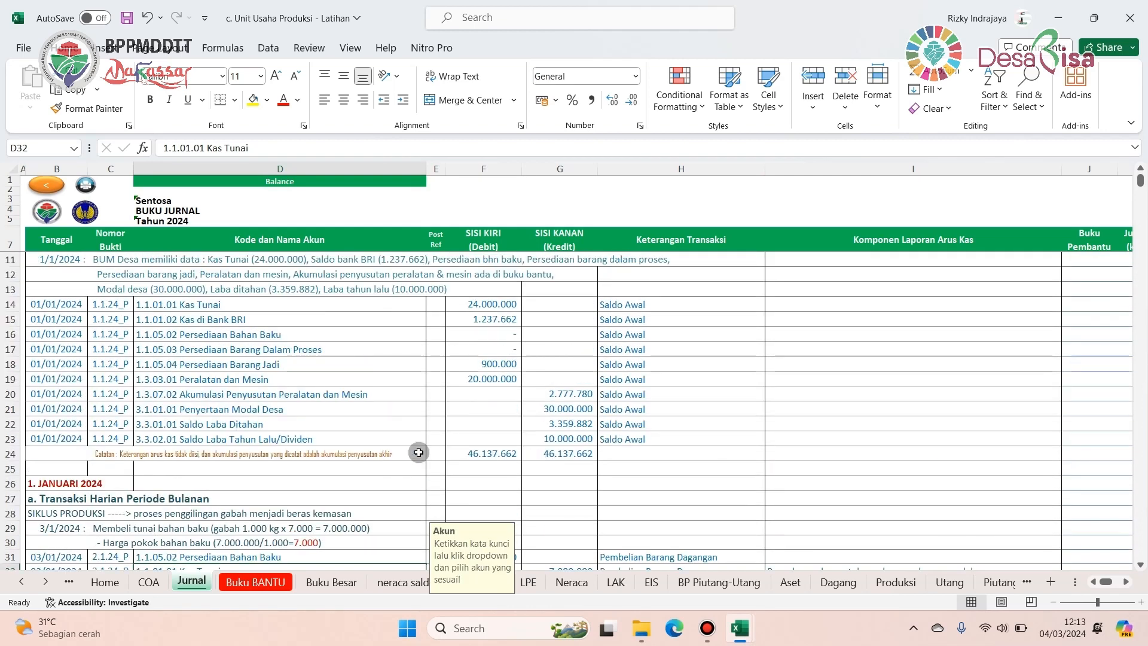
left_click(196, 308)
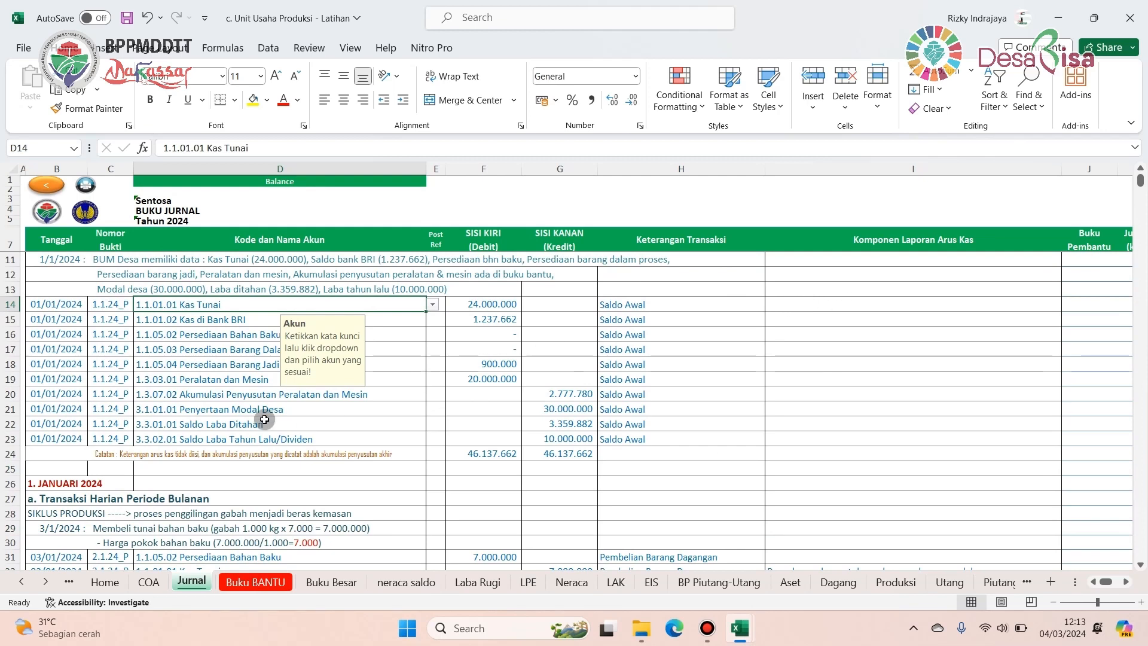
left_click(223, 323)
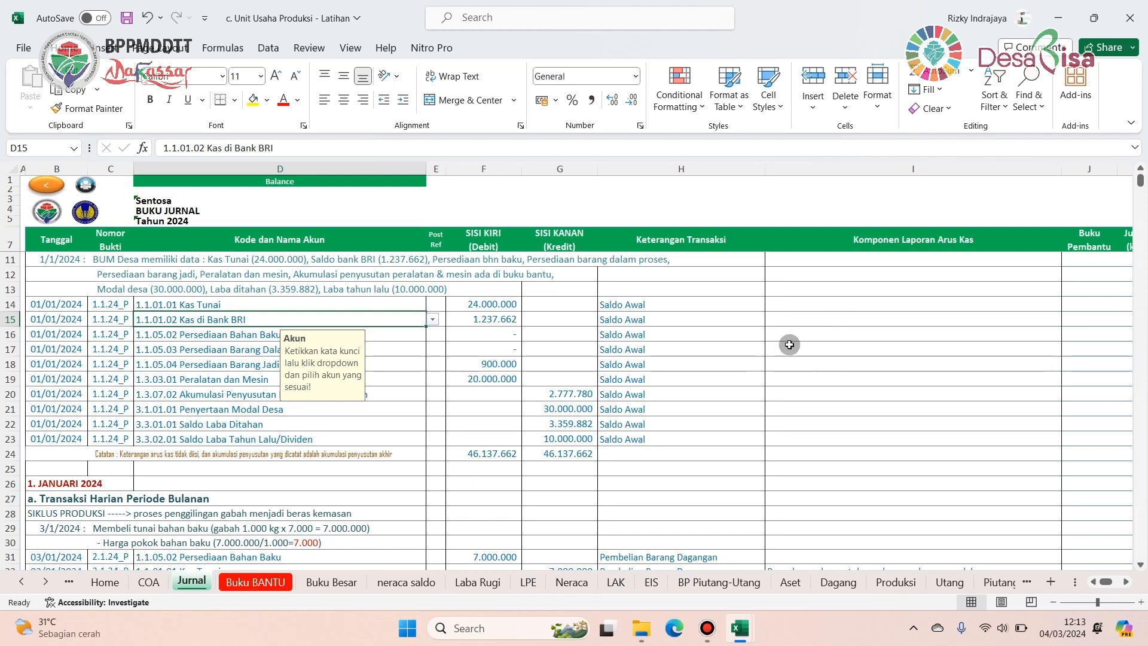
scroll(741, 356, "down", 5)
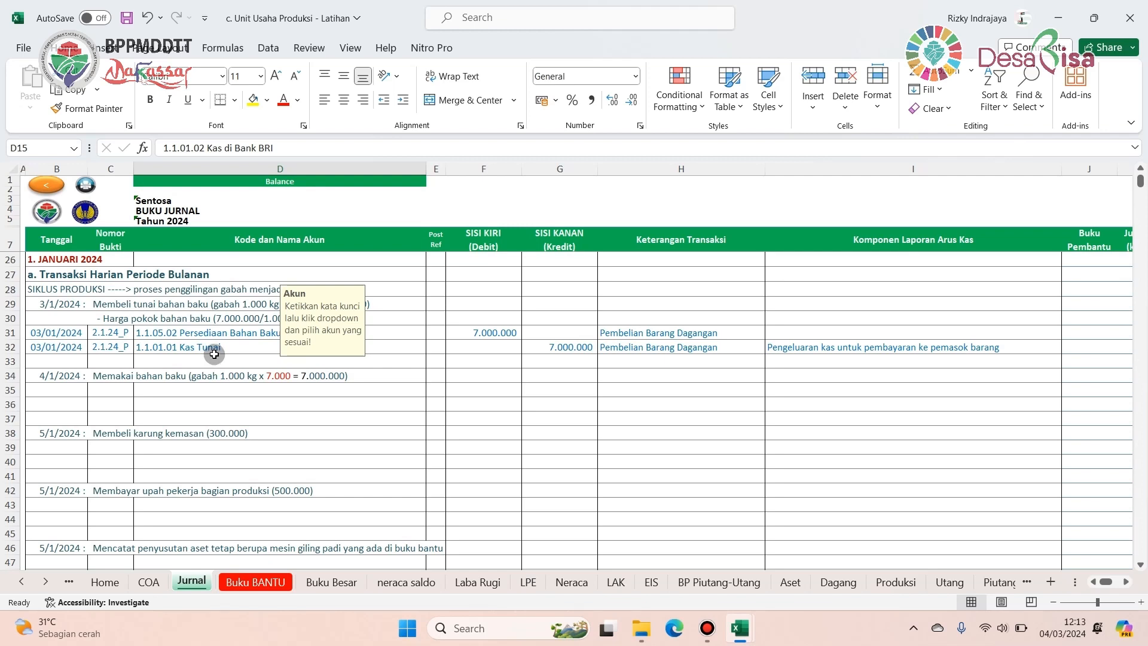
left_click(214, 353)
scroll(65, 305, "down", 2)
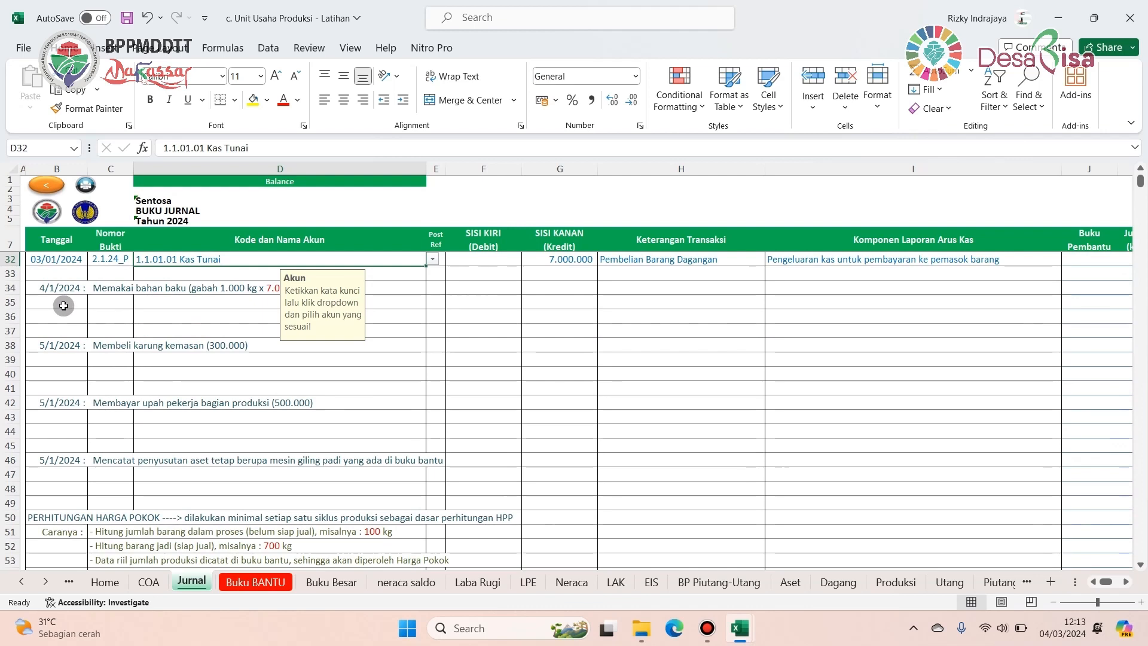
scroll(73, 330, "up", 1)
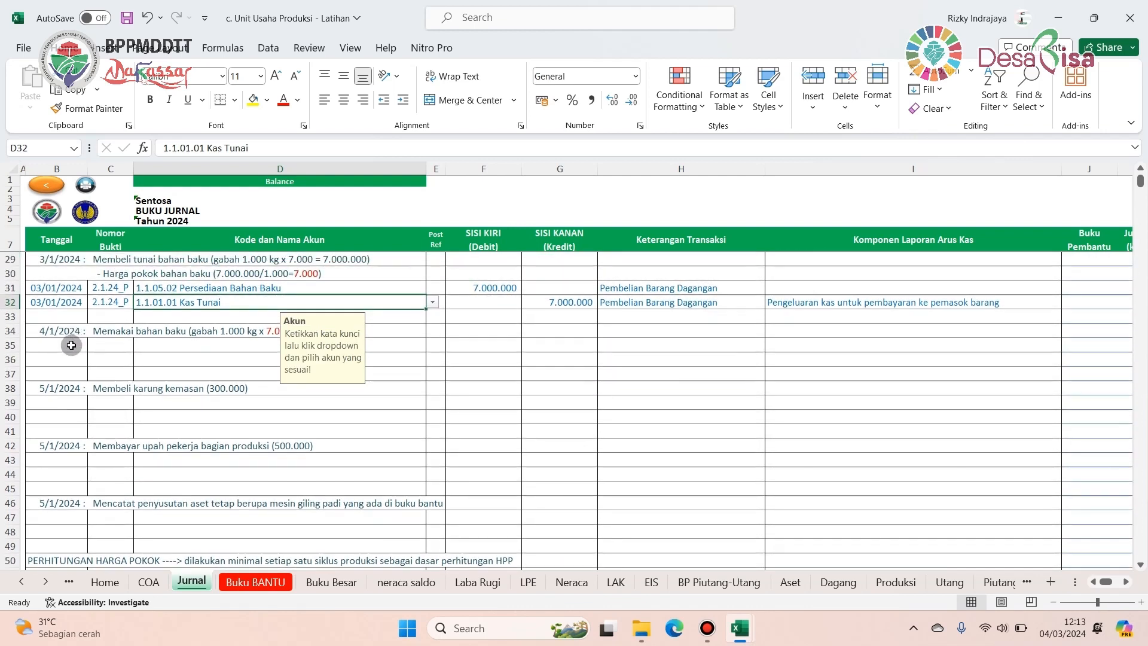
- Start the raw material usage entry in row 35 with the date 4/1 and voucher number 3.1.24_P
left_click(71, 346)
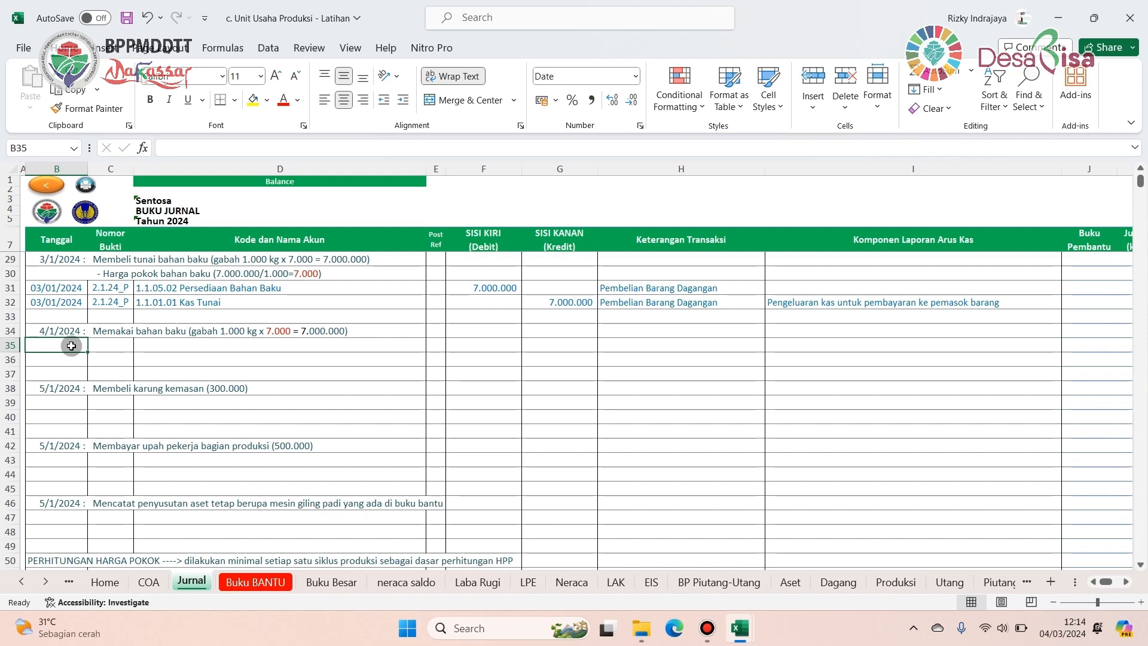
type("4")
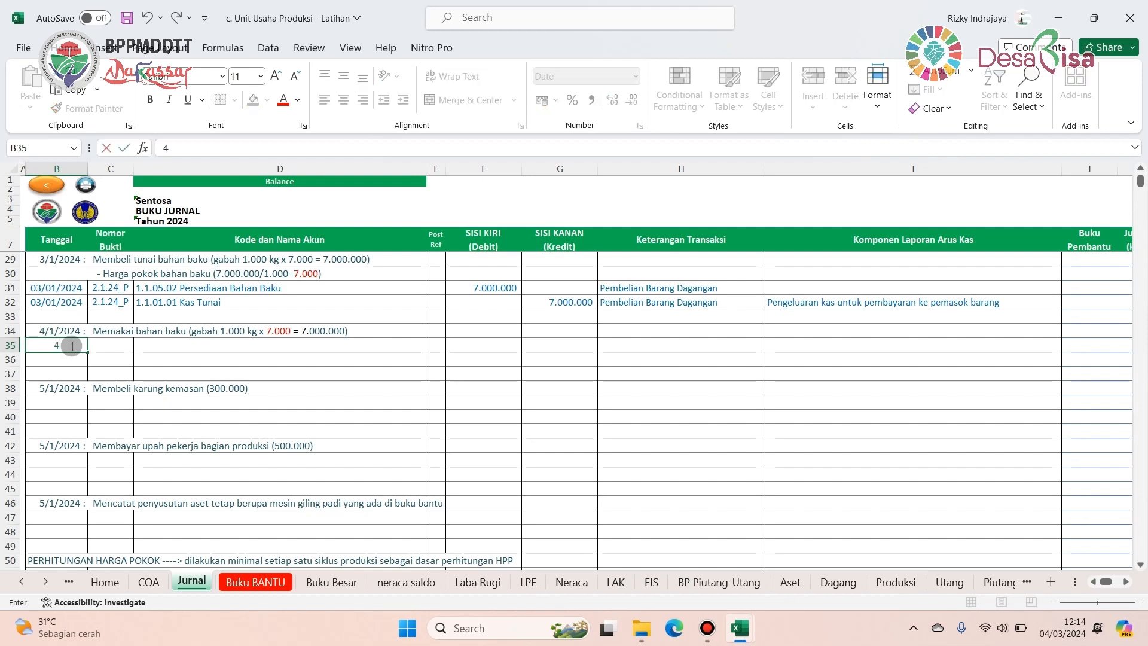
type("/1")
key("Return")
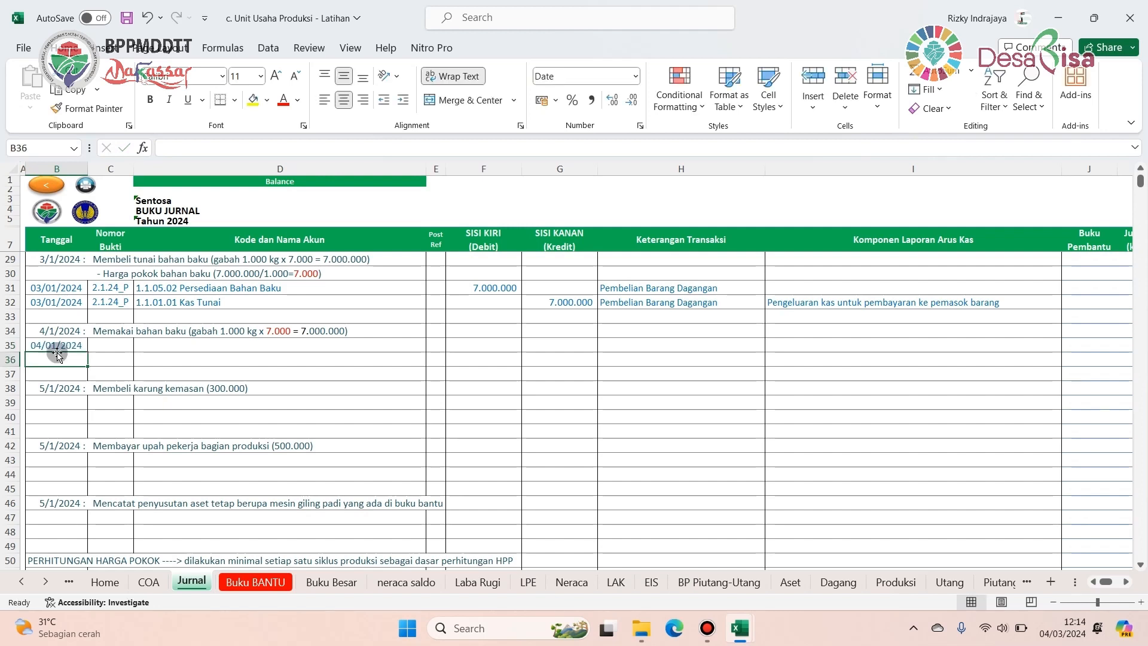
left_click(113, 348)
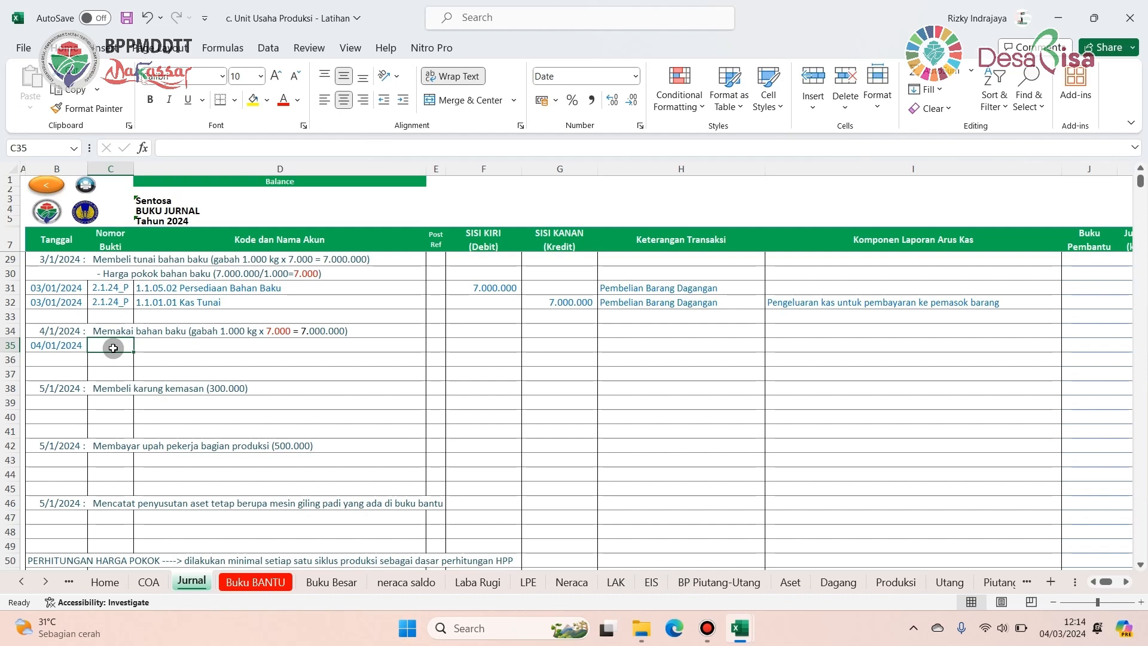
type("3")
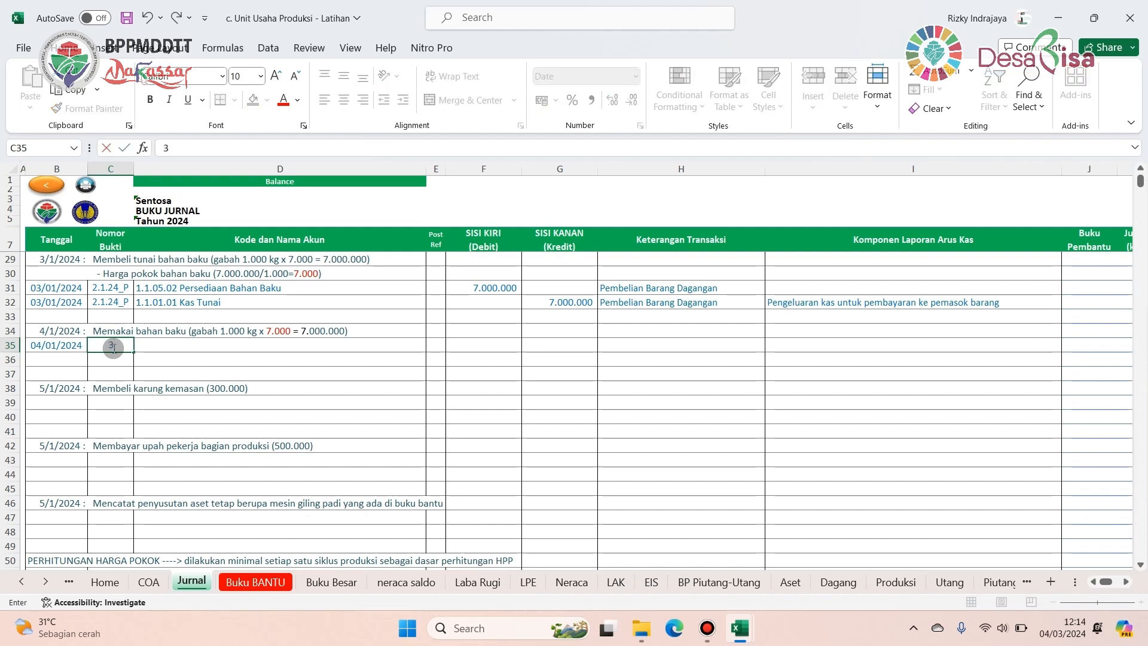
type(".1.24_P")
- Set the account in row 35 to 5.3.01.01 Harga Pokok Produksi, using the keyword "Harga Pokok"
left_click(143, 346)
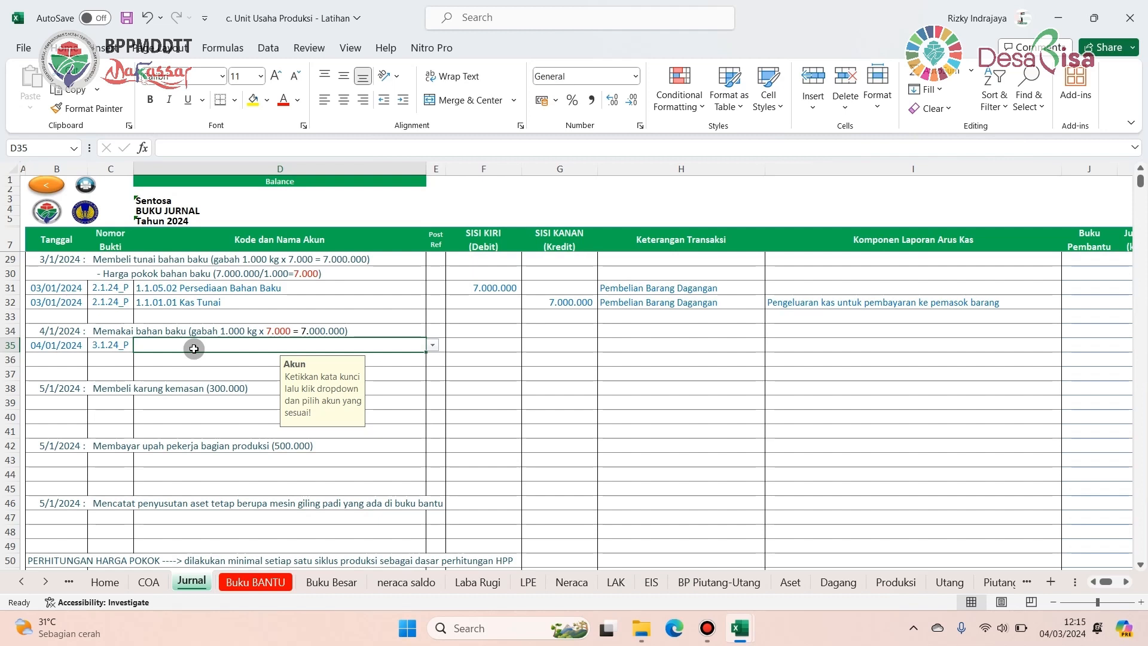
type("H")
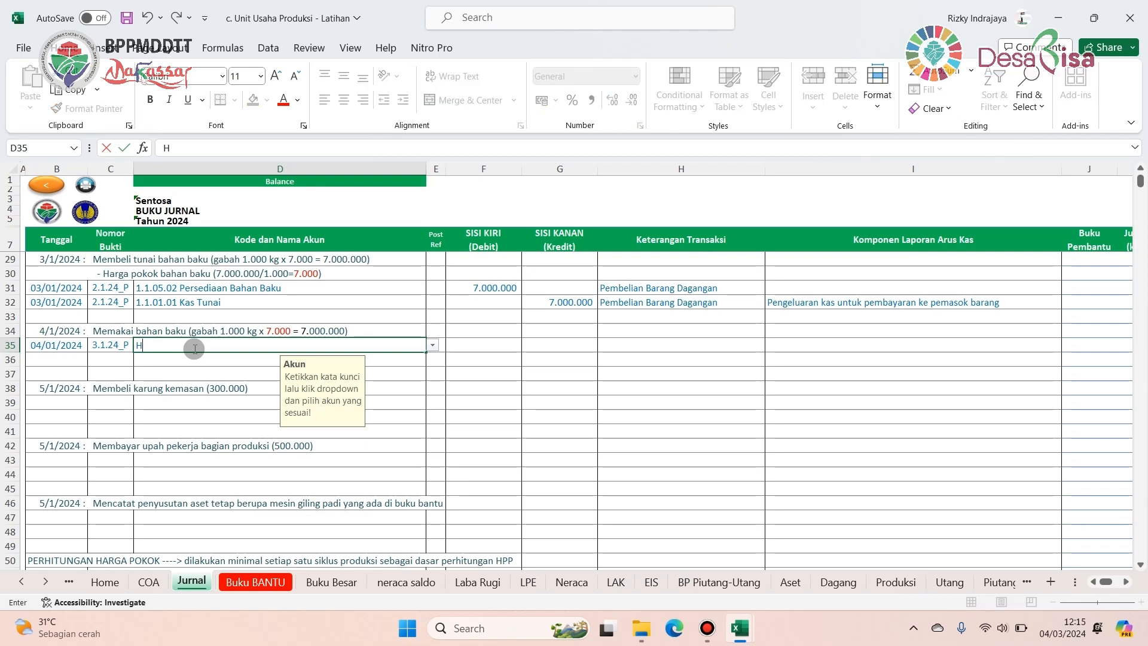
type("arga Pokok")
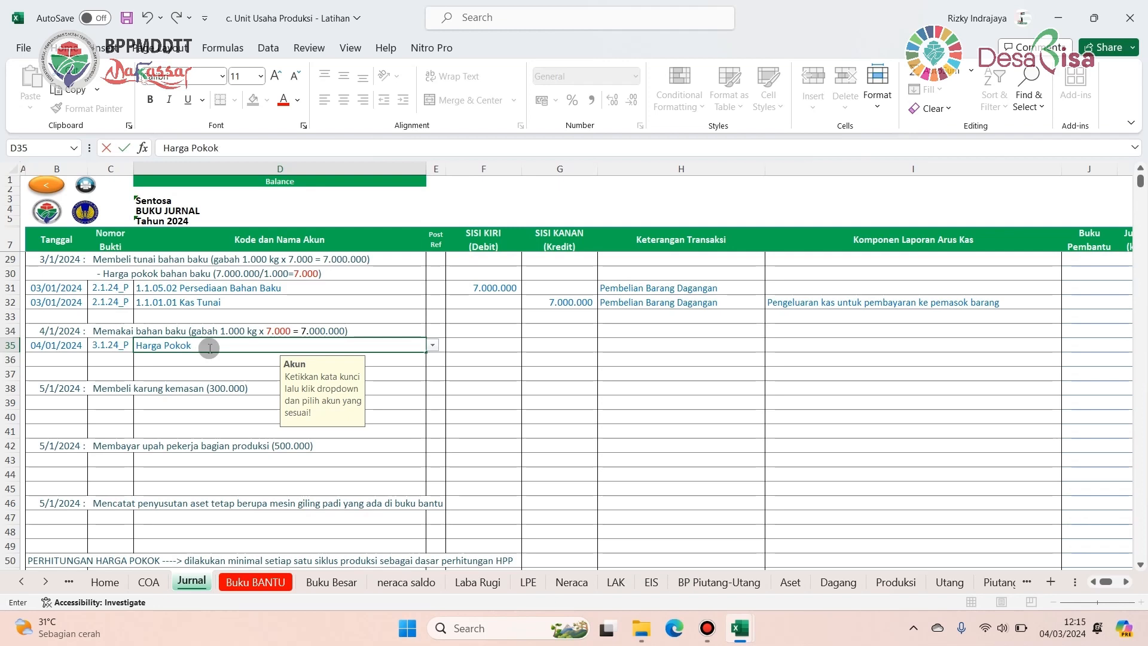
left_click(433, 347)
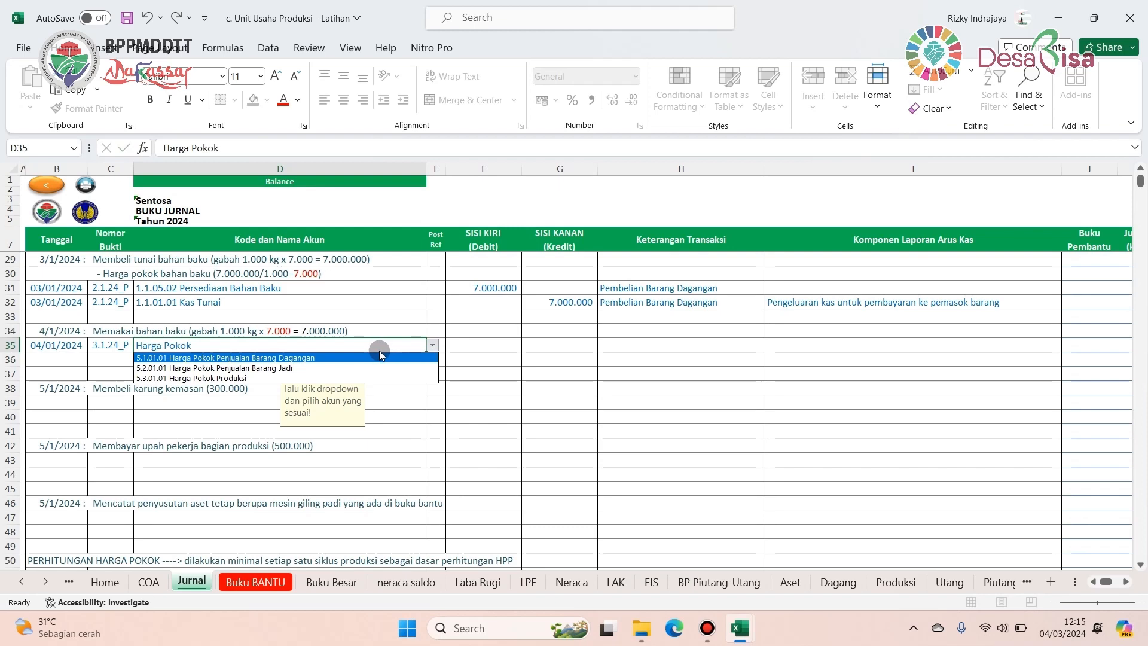
left_click(250, 379)
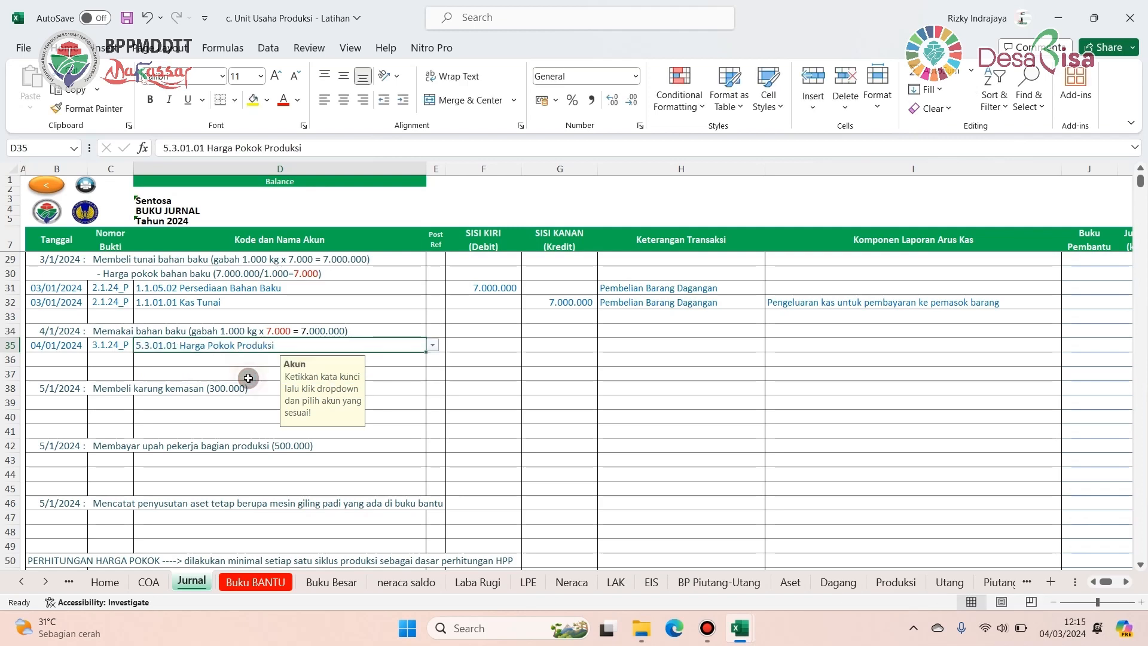
- Enter a debit of 7000000 and the transaction description "Pemakaian Bahan Baku" in row 35
left_click(482, 345)
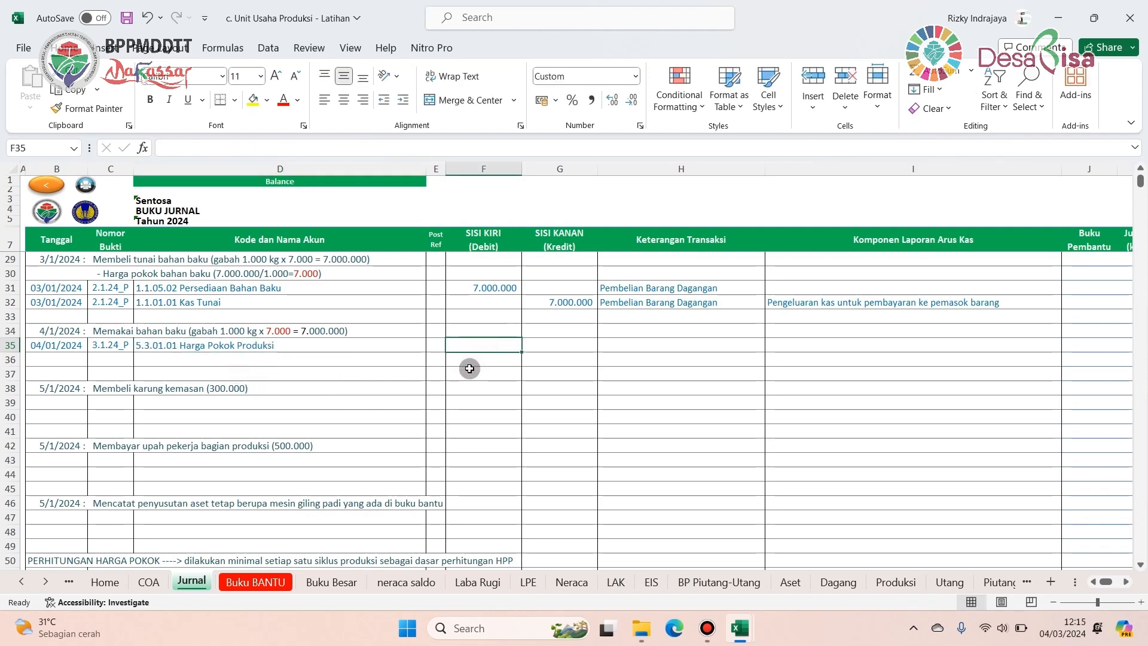
type("7")
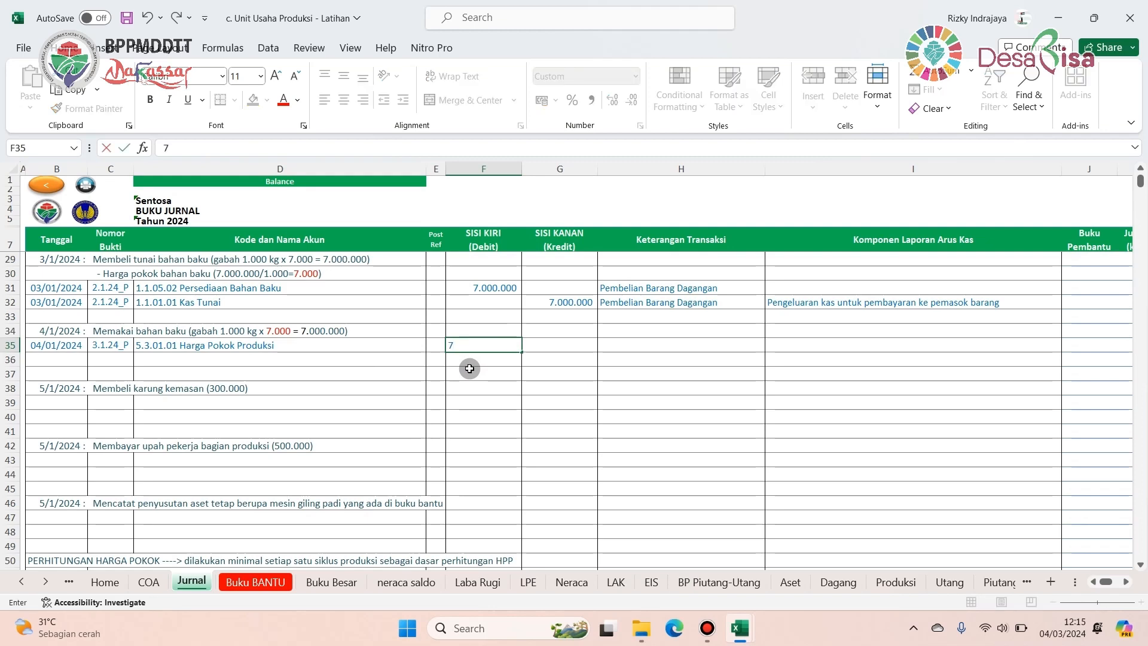
type("000000")
left_click(501, 381)
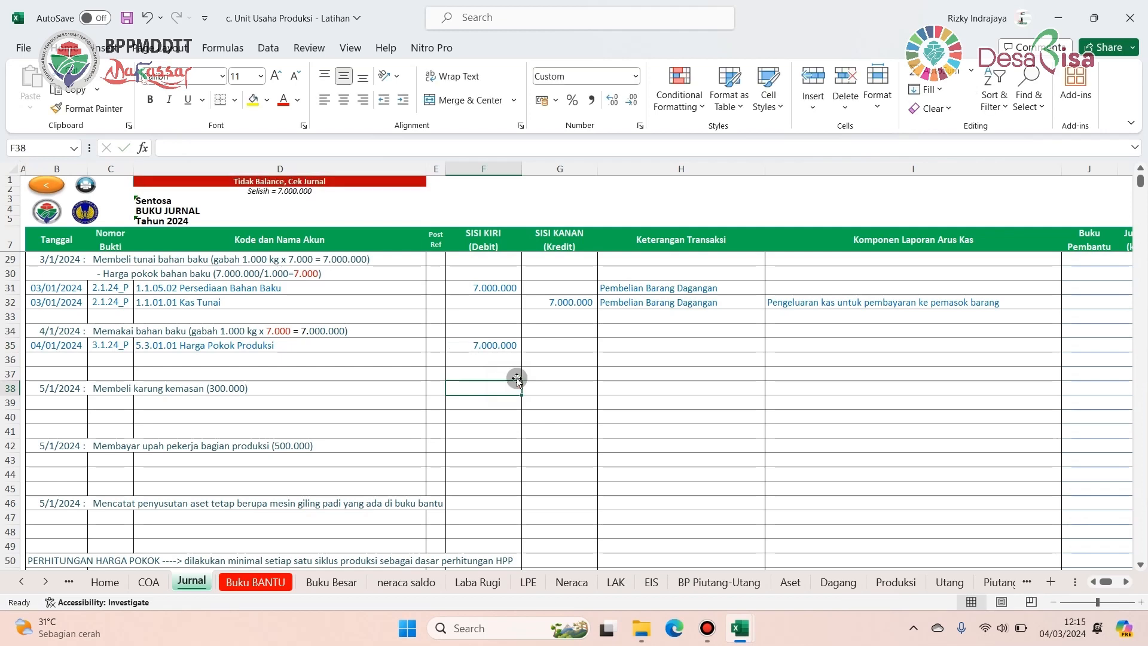
left_click(613, 345)
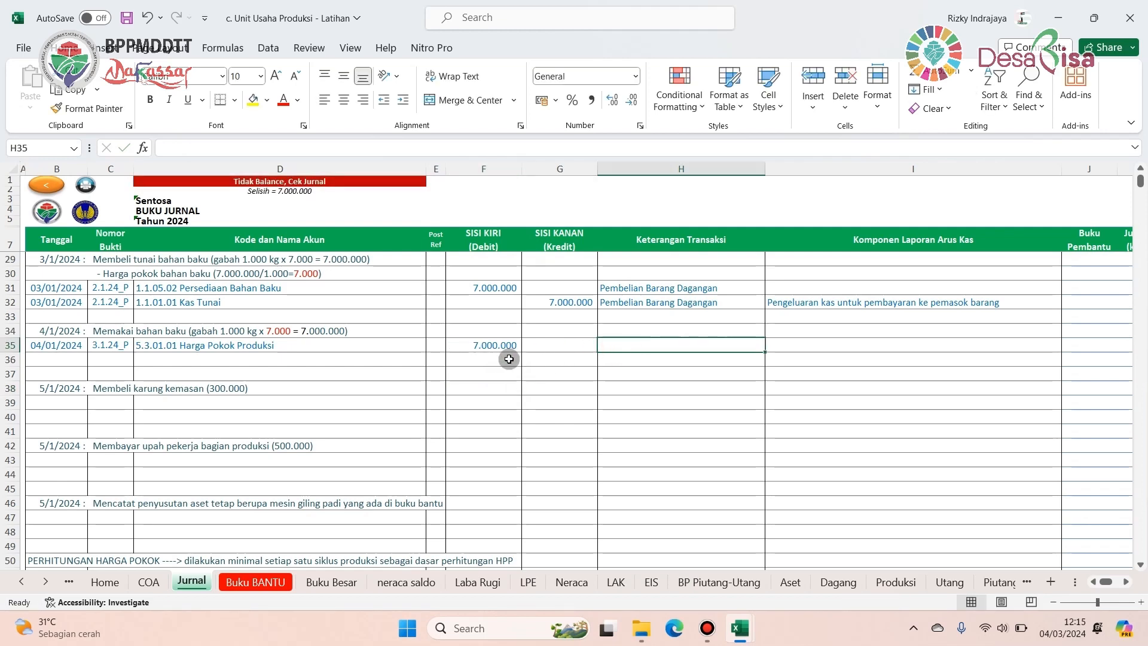
type("P")
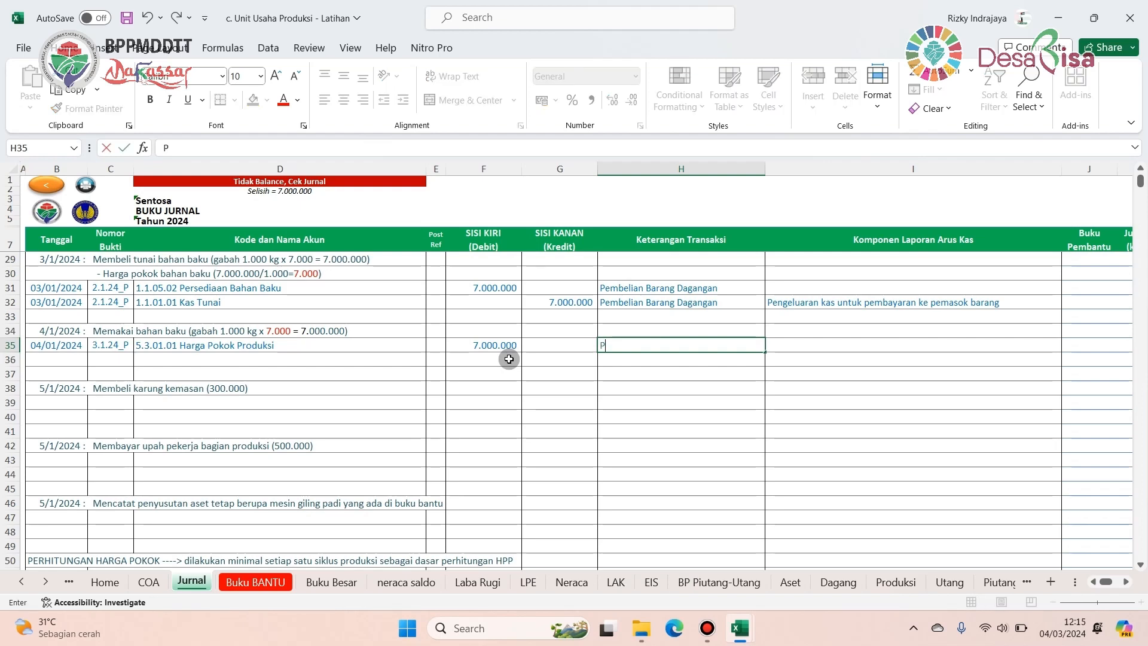
type("emakaian Bahan")
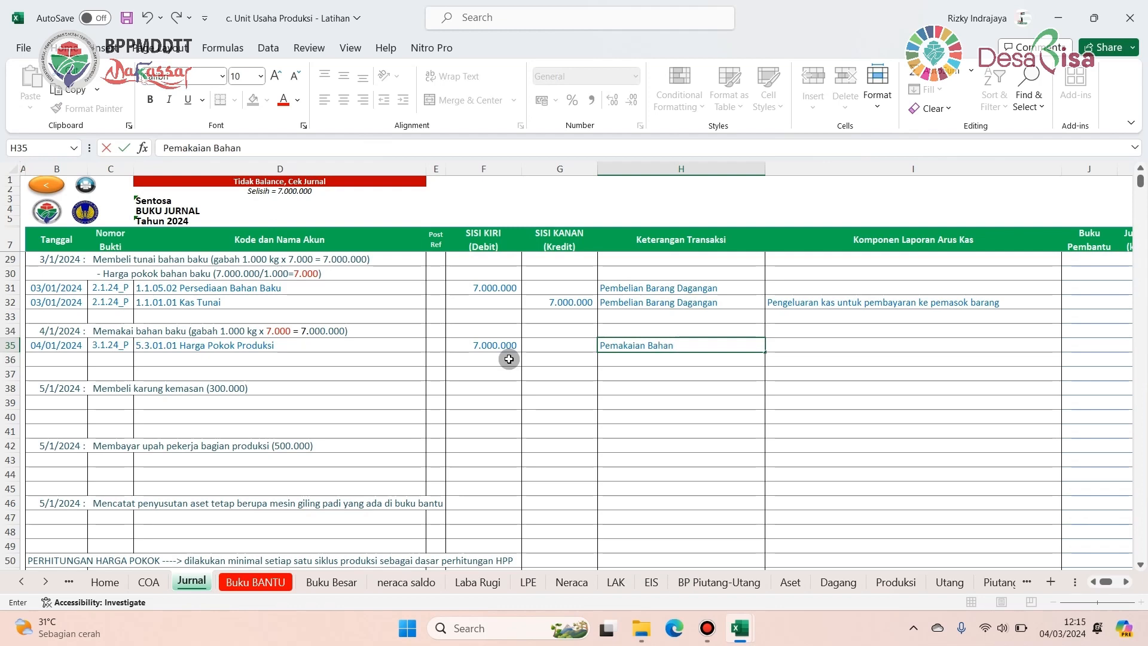
type(" Baku")
- Date row 36 as 4/1 and copy the voucher number from row 35 into it
left_click(73, 363)
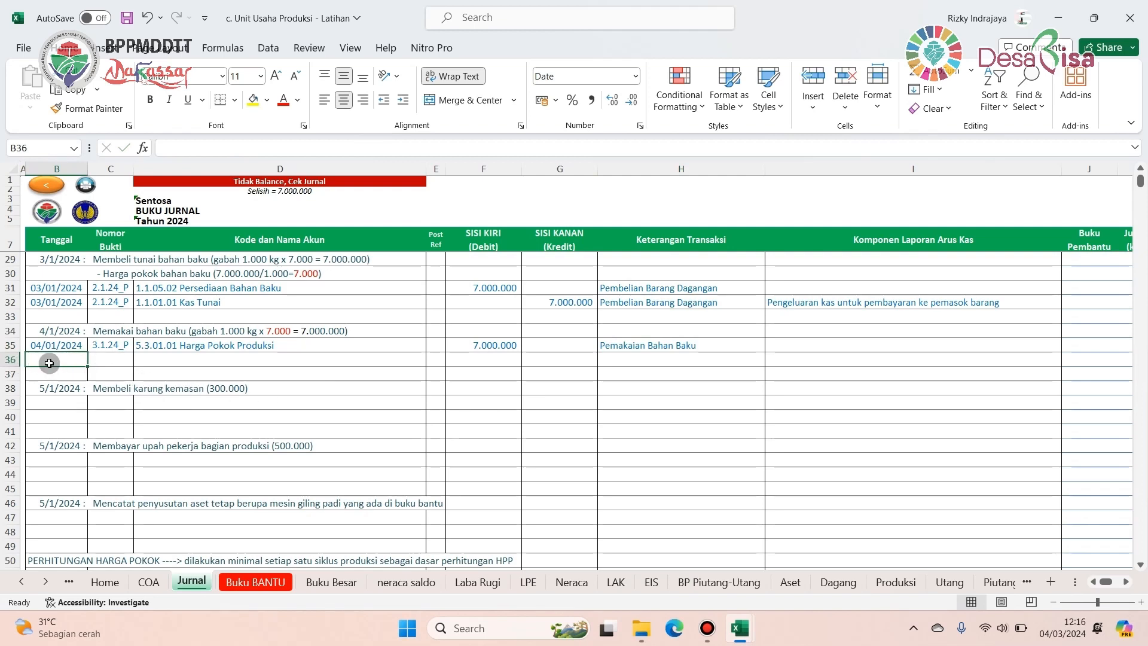
type("4/")
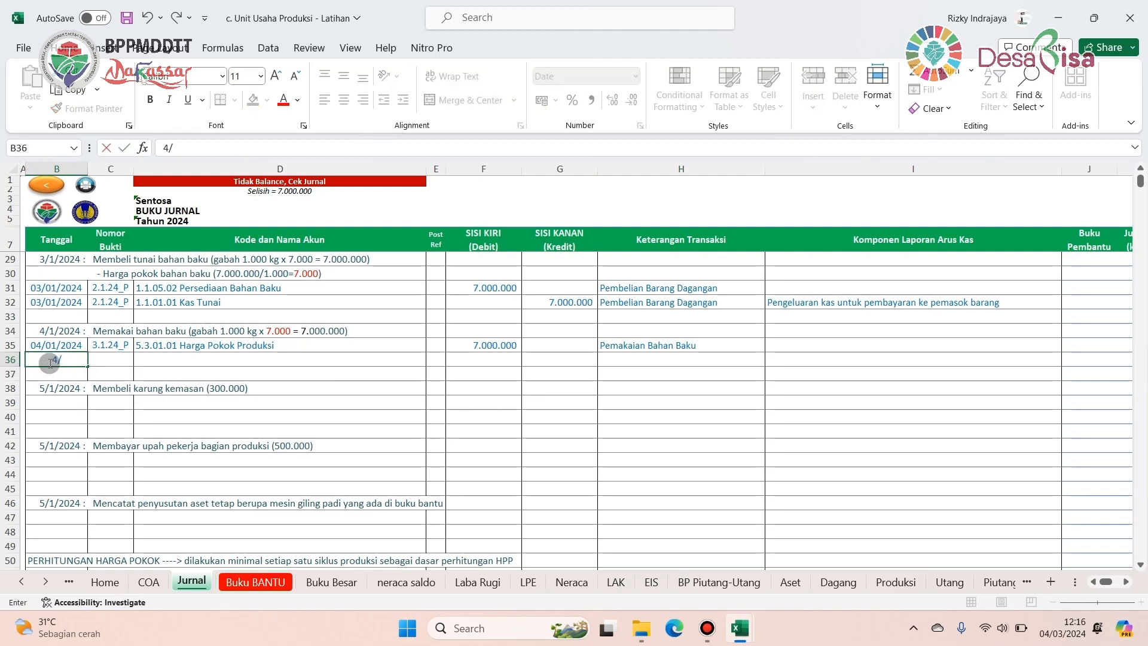
type("1")
key("Return")
right_click(112, 347)
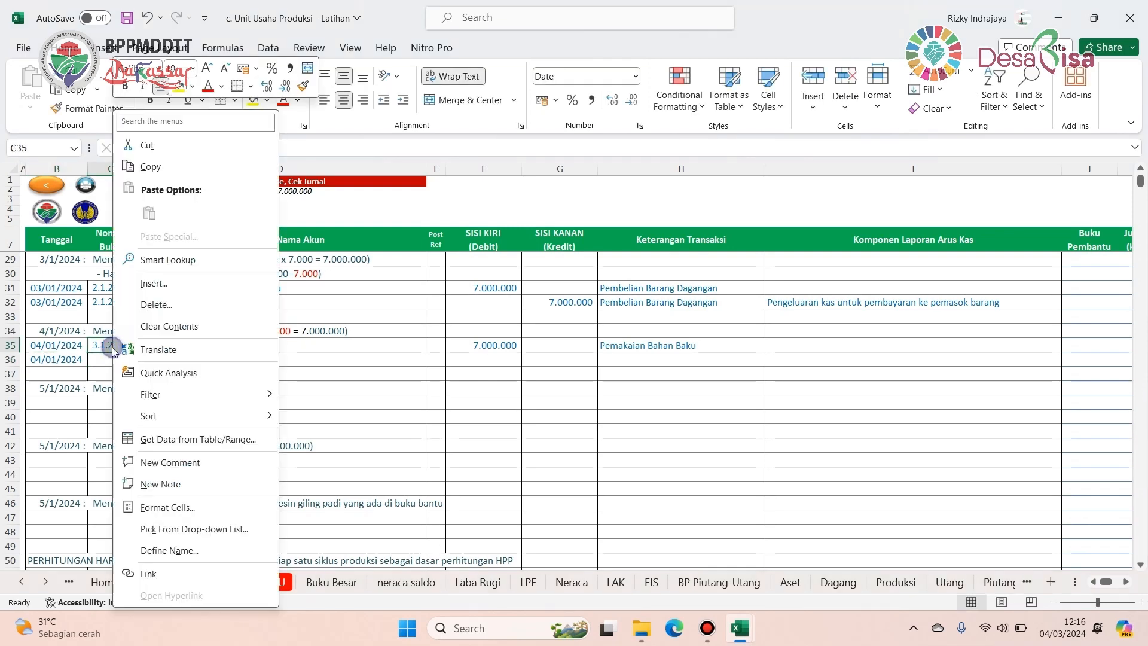
left_click(157, 167)
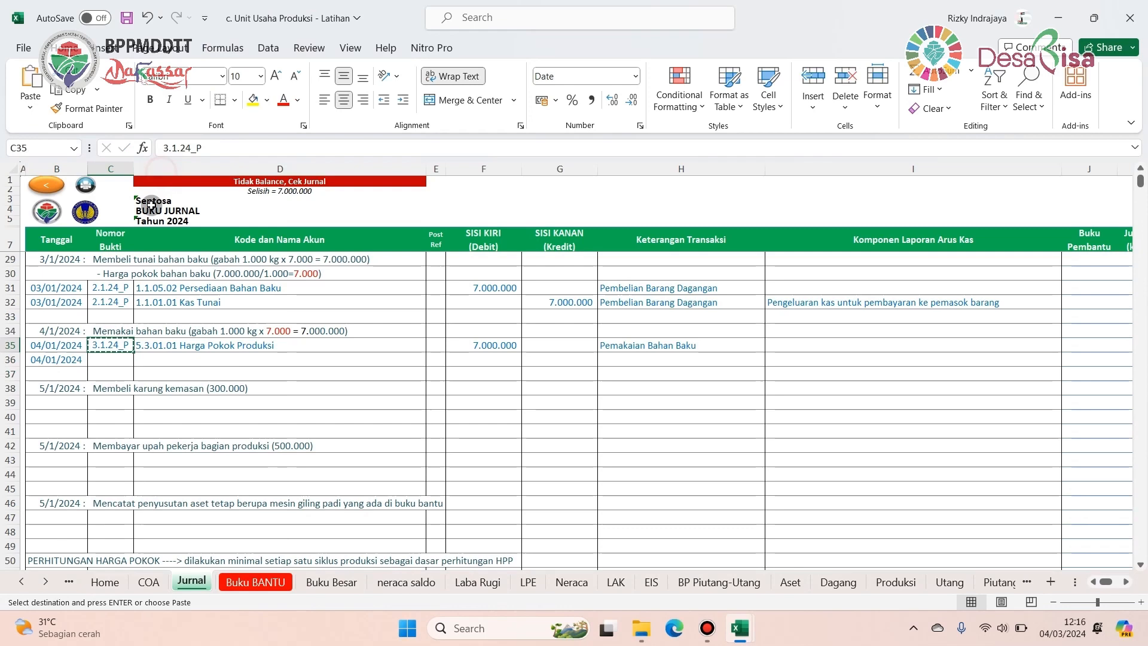
right_click(113, 358)
left_click(146, 239)
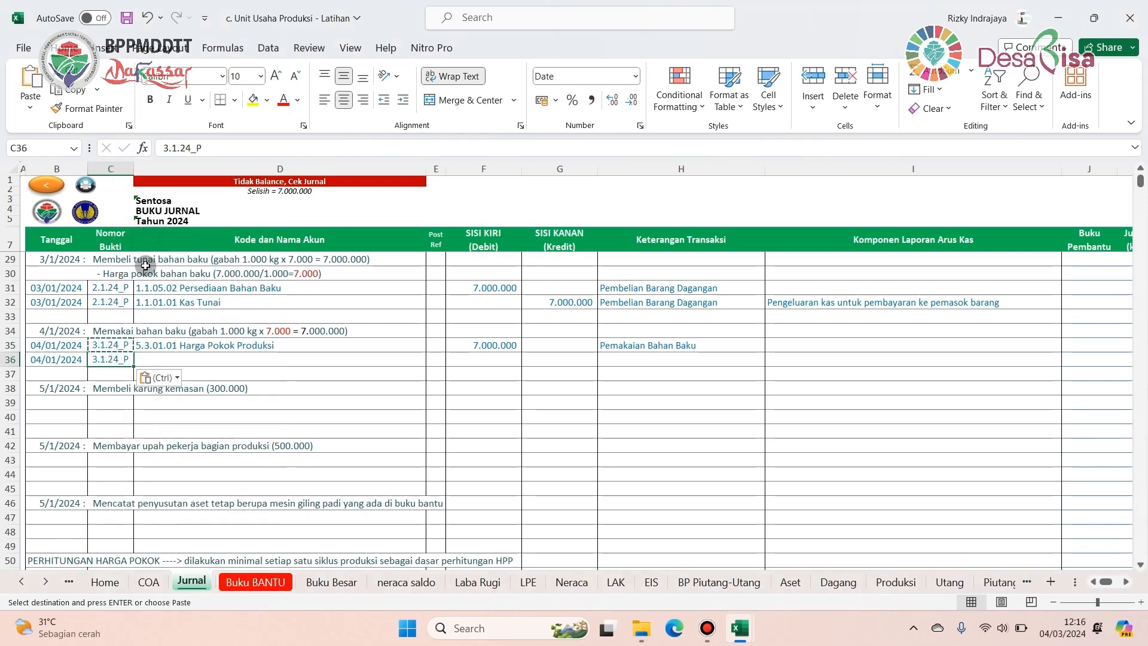
- Set the account in row 36 to 1.1.05.02 Persediaan Bahan Baku, using the keyword "Persediaan"
left_click(171, 359)
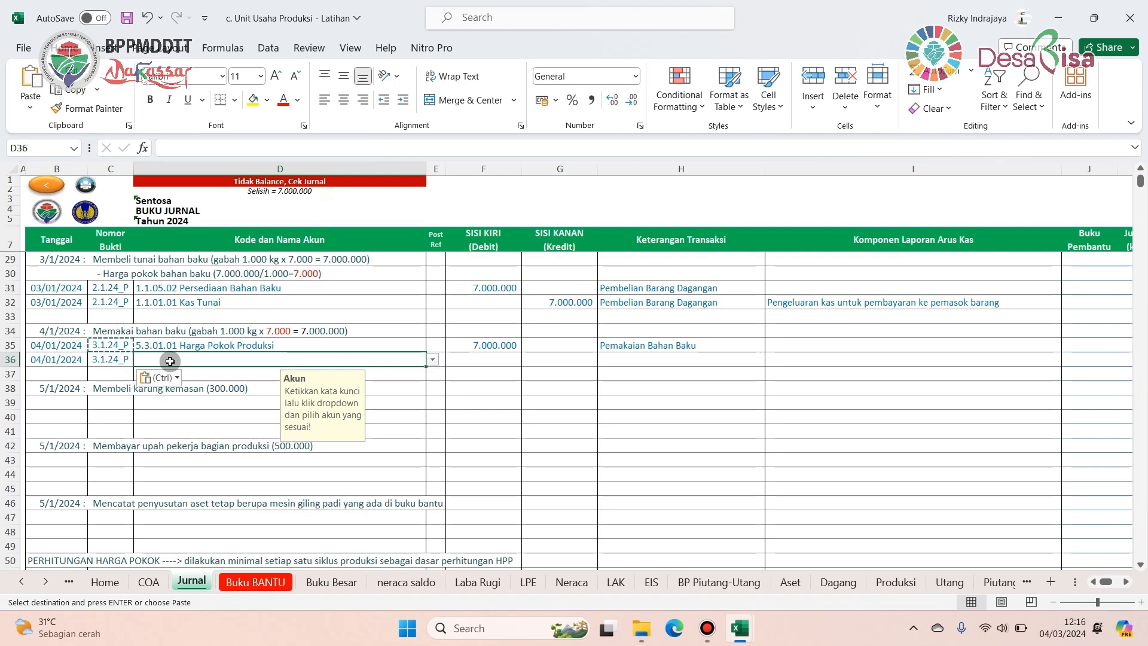
type("P")
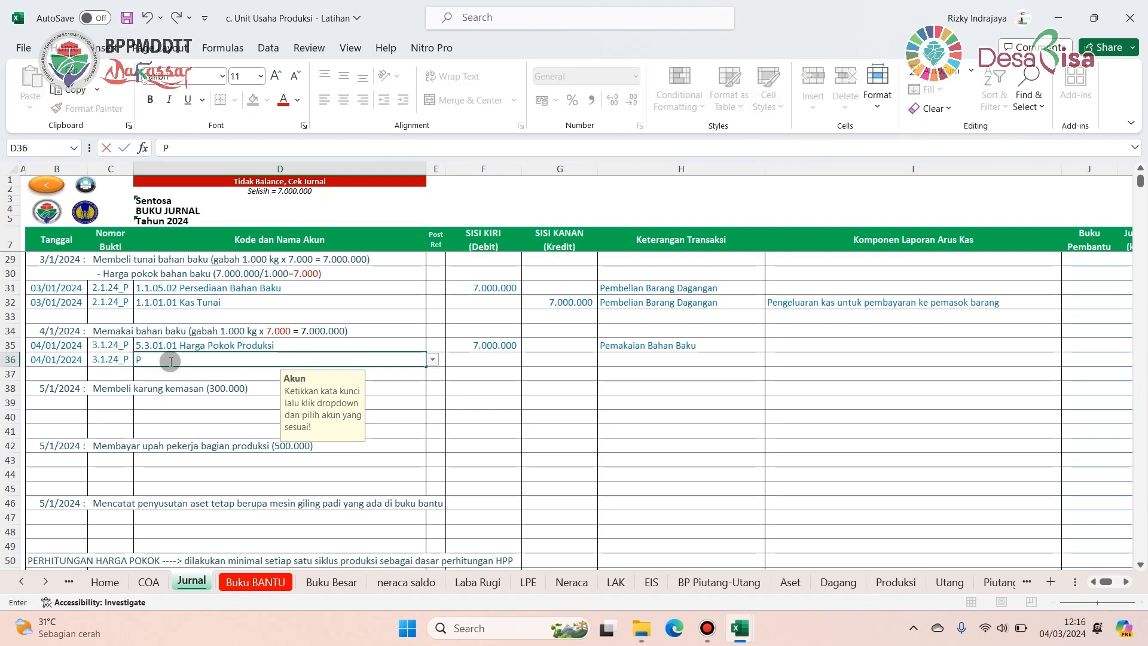
type("ersediaan")
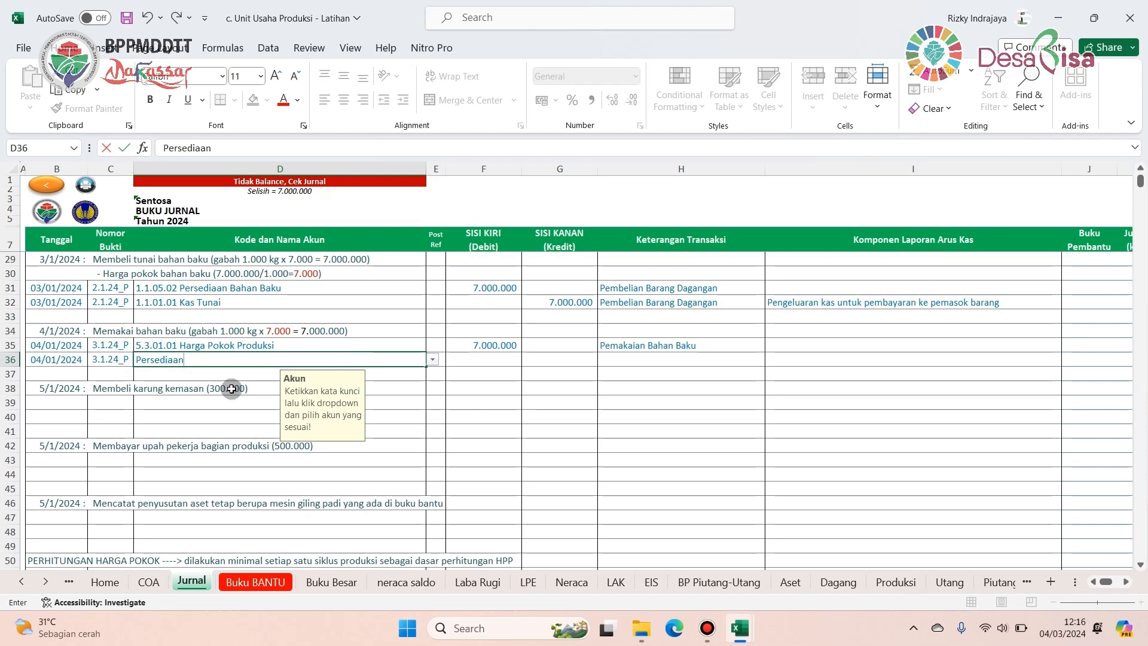
left_click(434, 359)
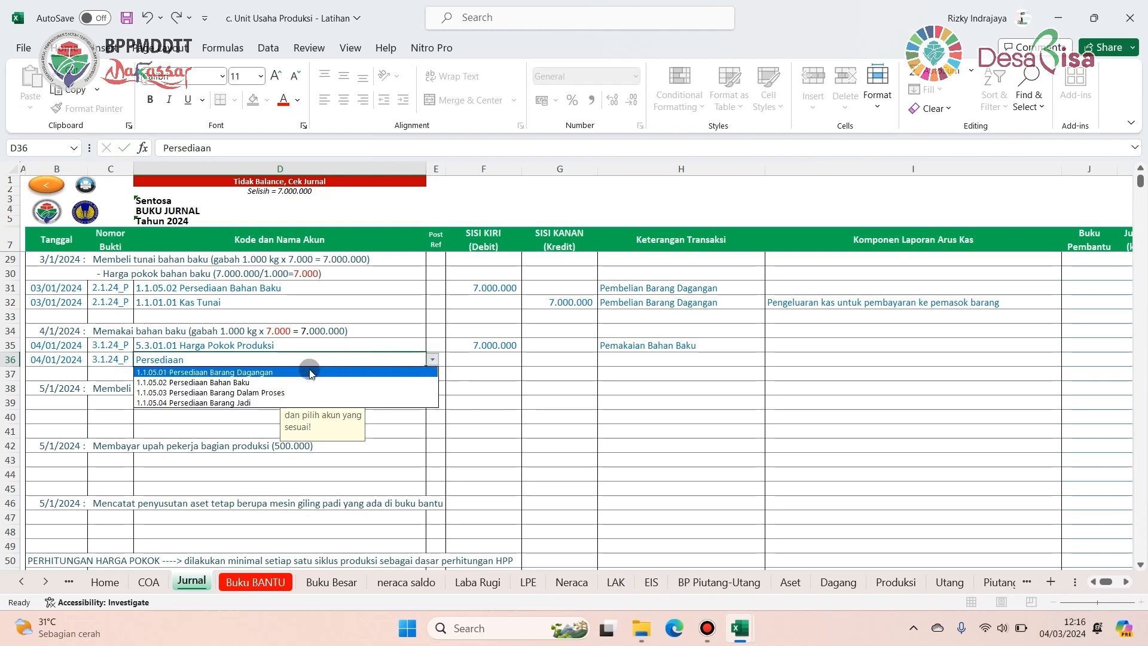
left_click(246, 384)
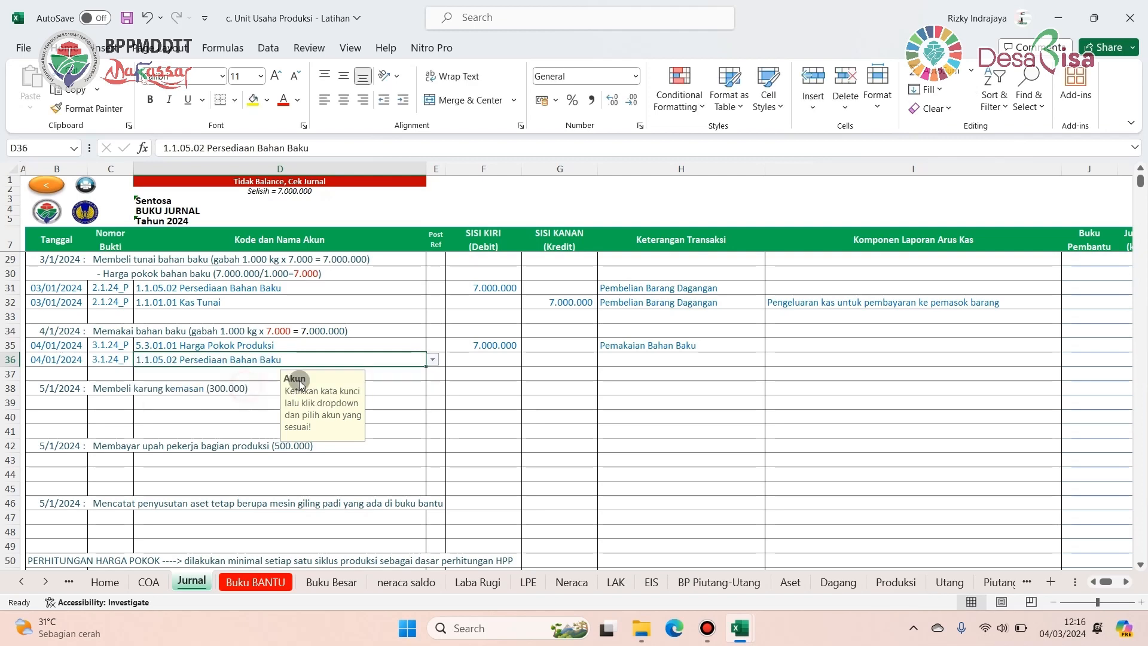
- Enter a credit of 7000000 and the transaction description "Pemakaian Bahan Baku" in row 36
left_click(537, 361)
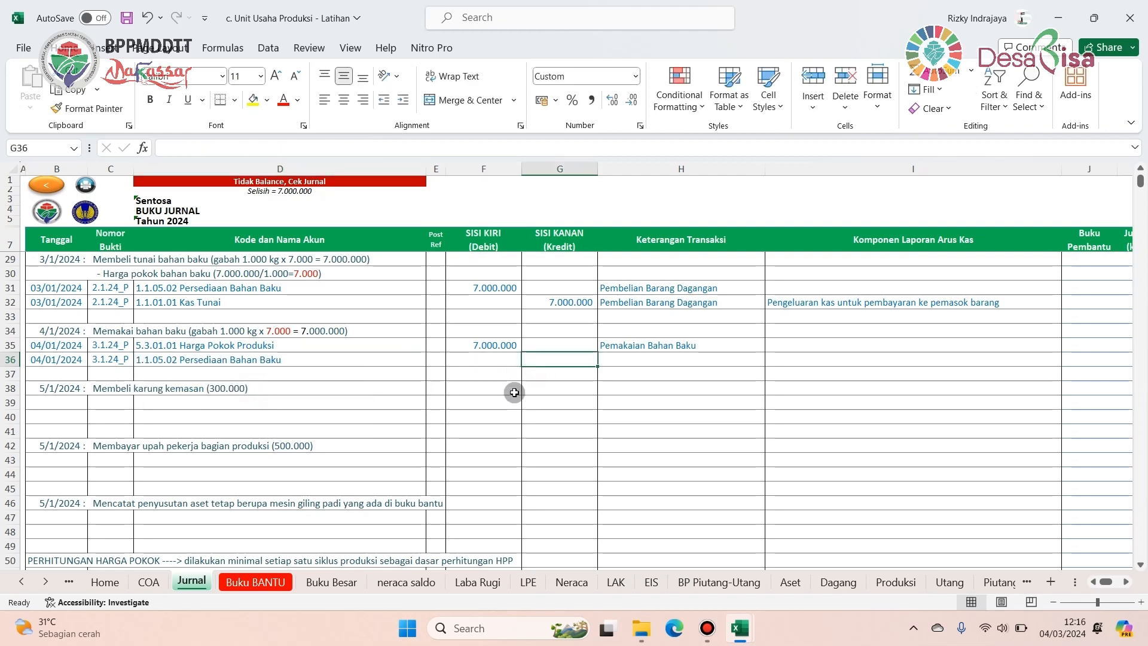
type("7000")
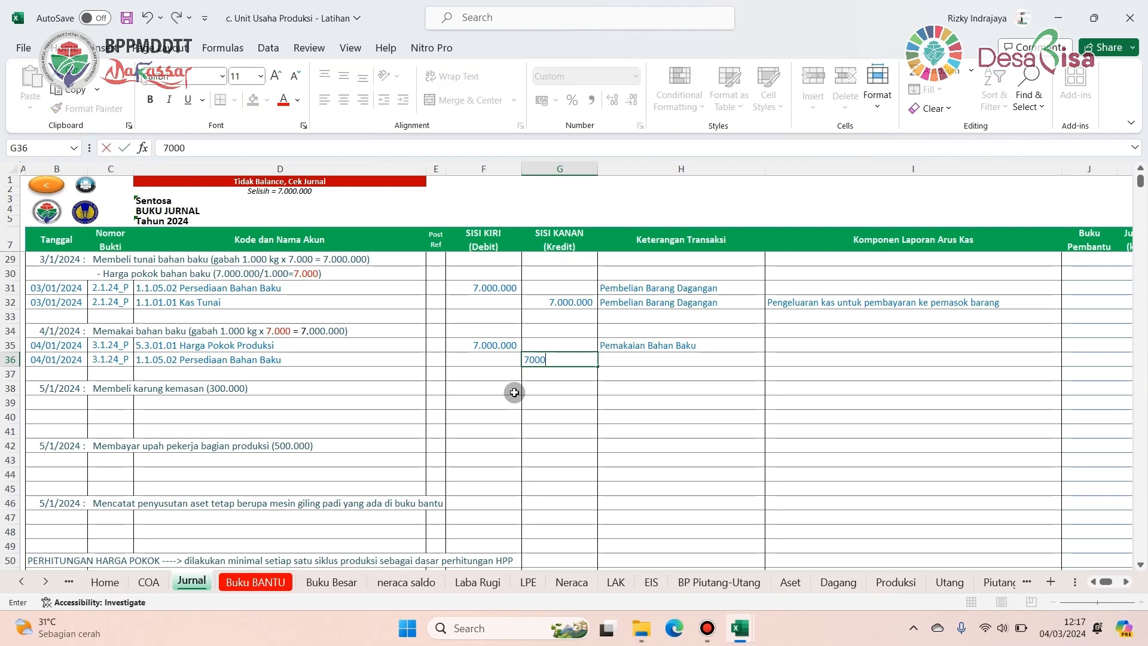
type("000")
left_click(634, 368)
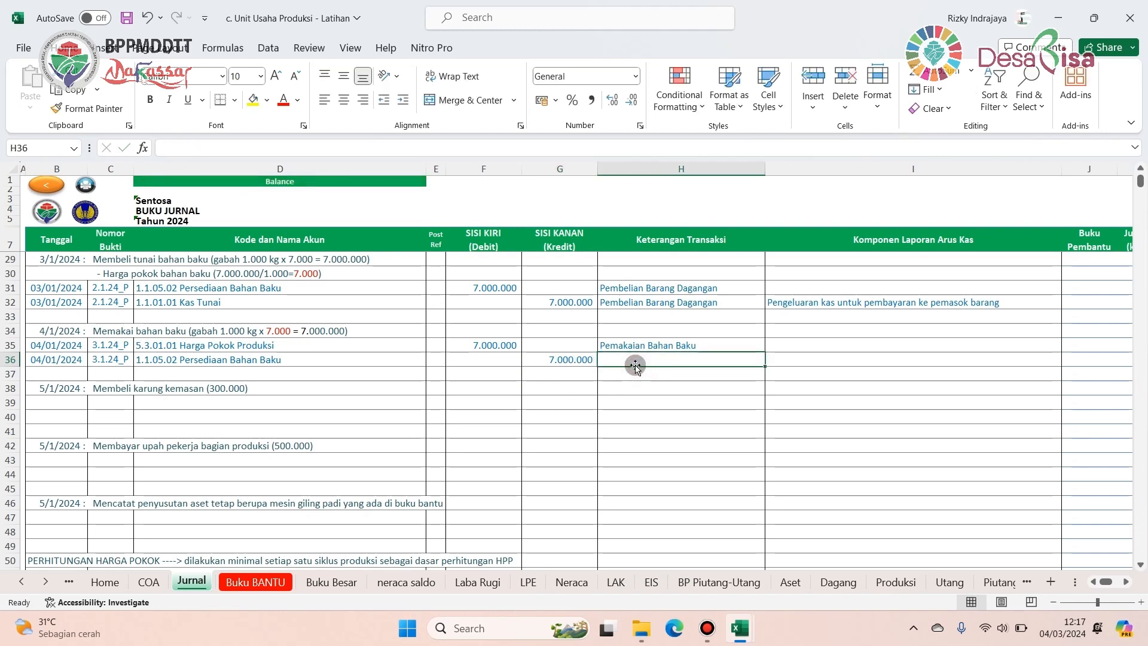
type("Pemakaian Bahan Baku")
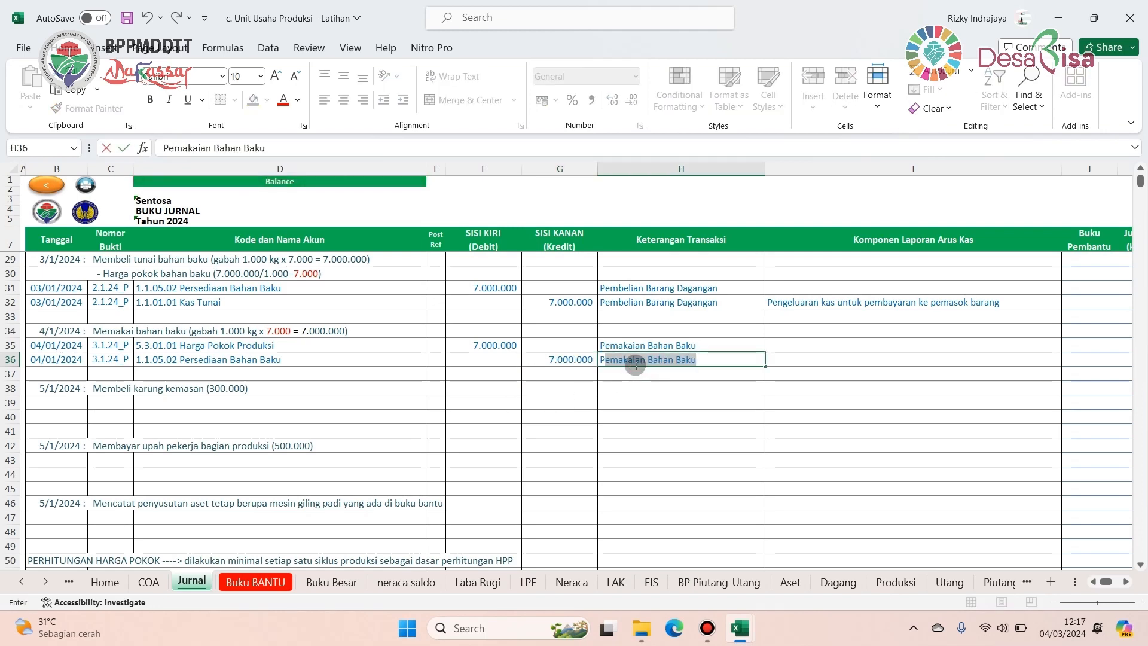
left_click(643, 406)
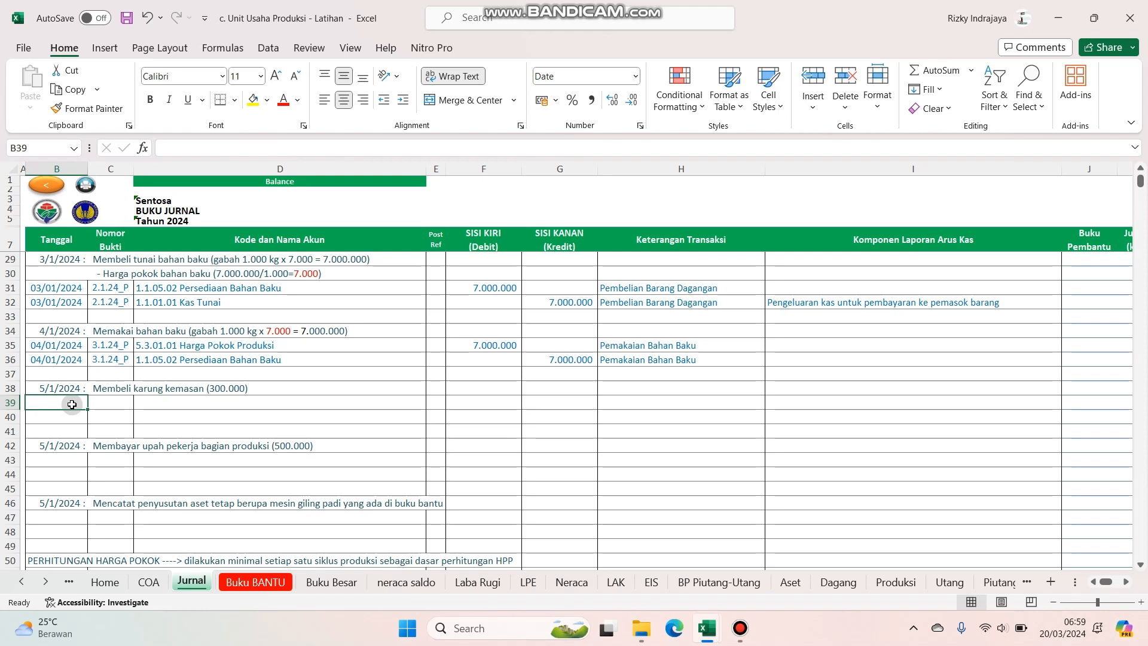
- Date row 39 as 5/01 and enter the voucher number 4.1.24_P for the packaging sack purchase
type("5")
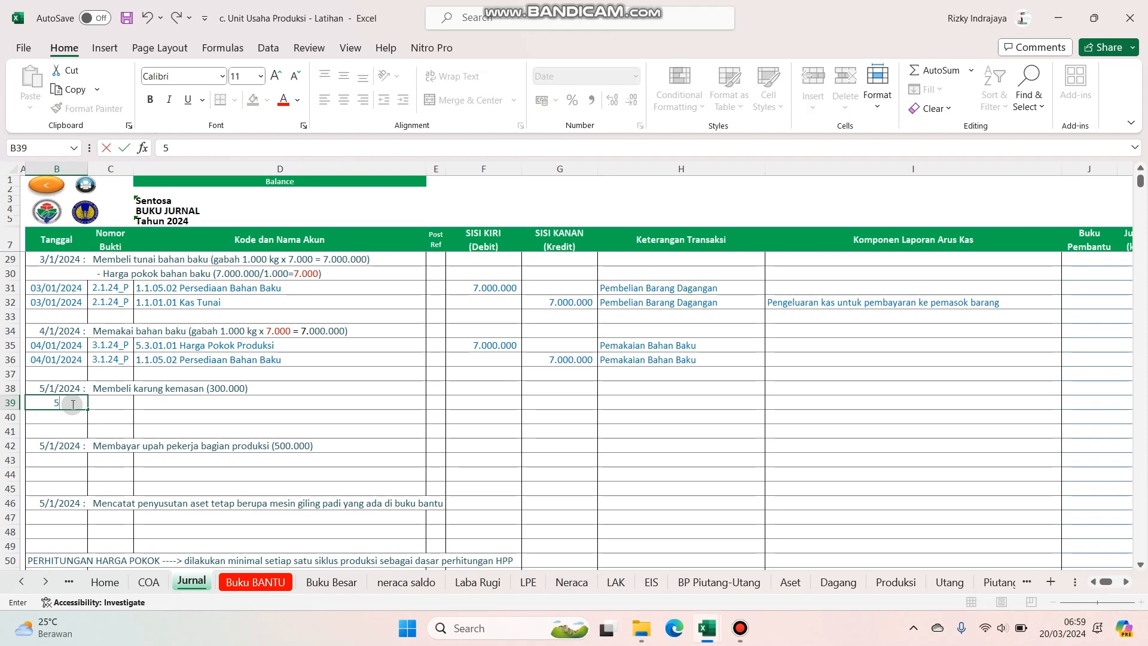
type("/01")
key("Return")
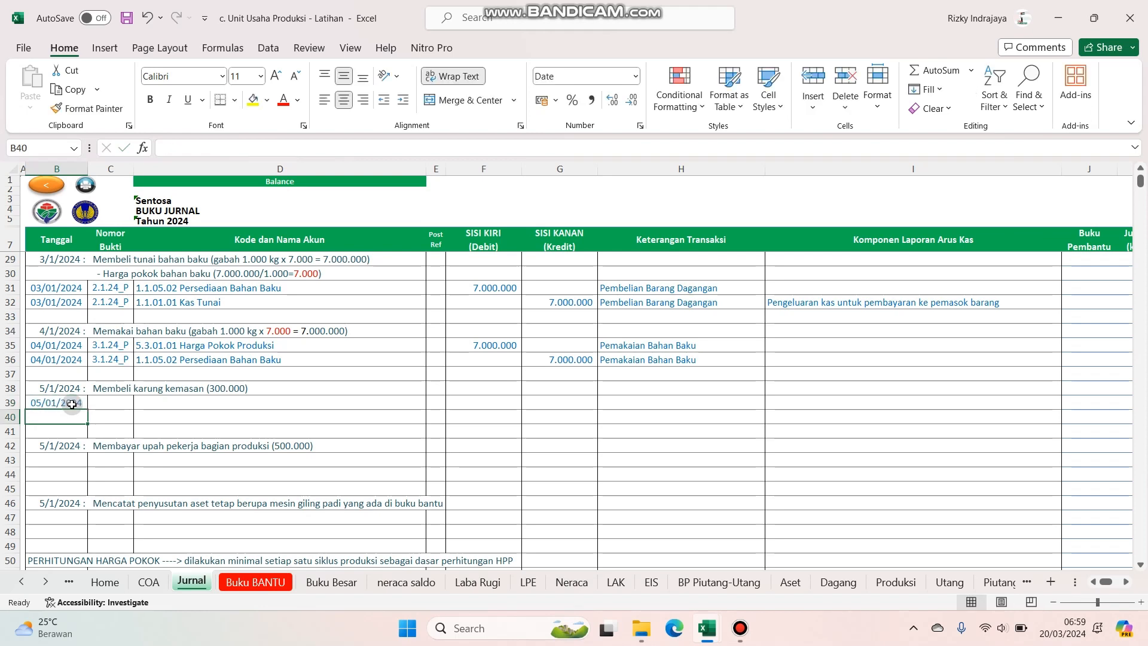
left_click(107, 404)
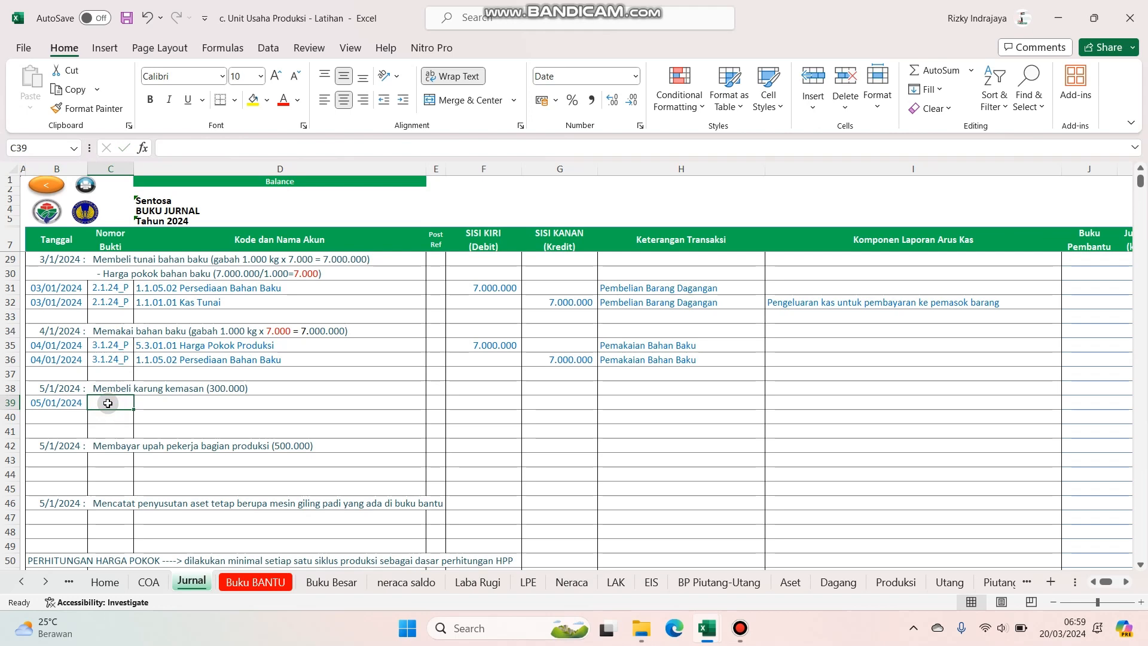
type("4")
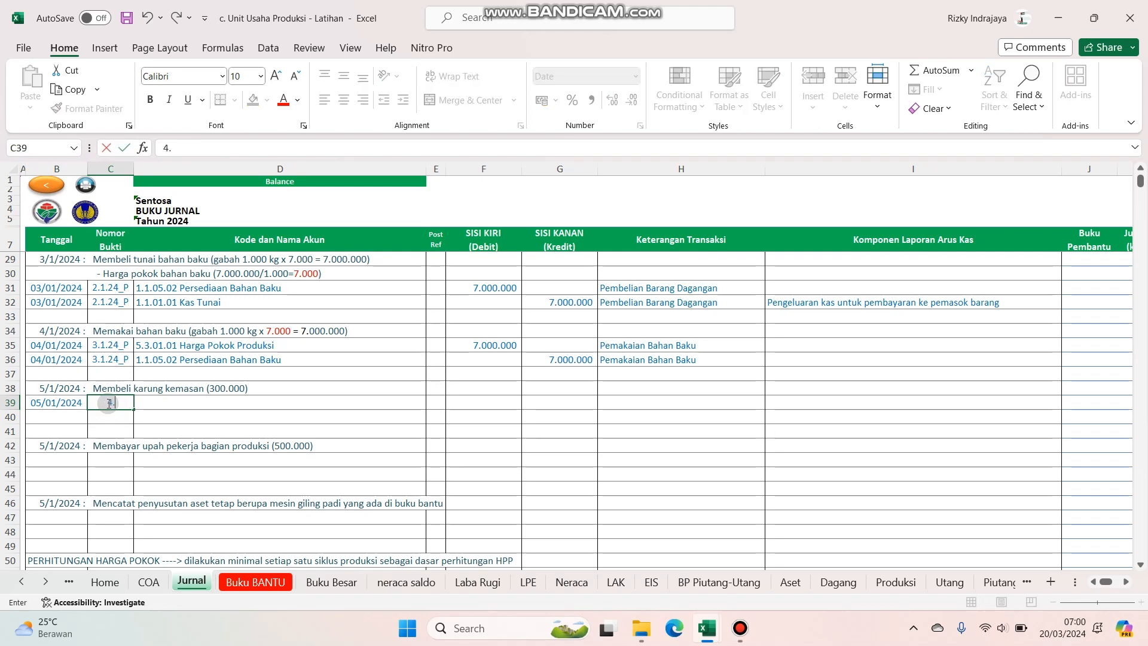
type(".1.24_P")
- Set the account in row 39 to 5.3.01.01 Harga Pokok Produksi, using the keyword "Harga Pokok", and enter a debit of 300000
left_click(148, 402)
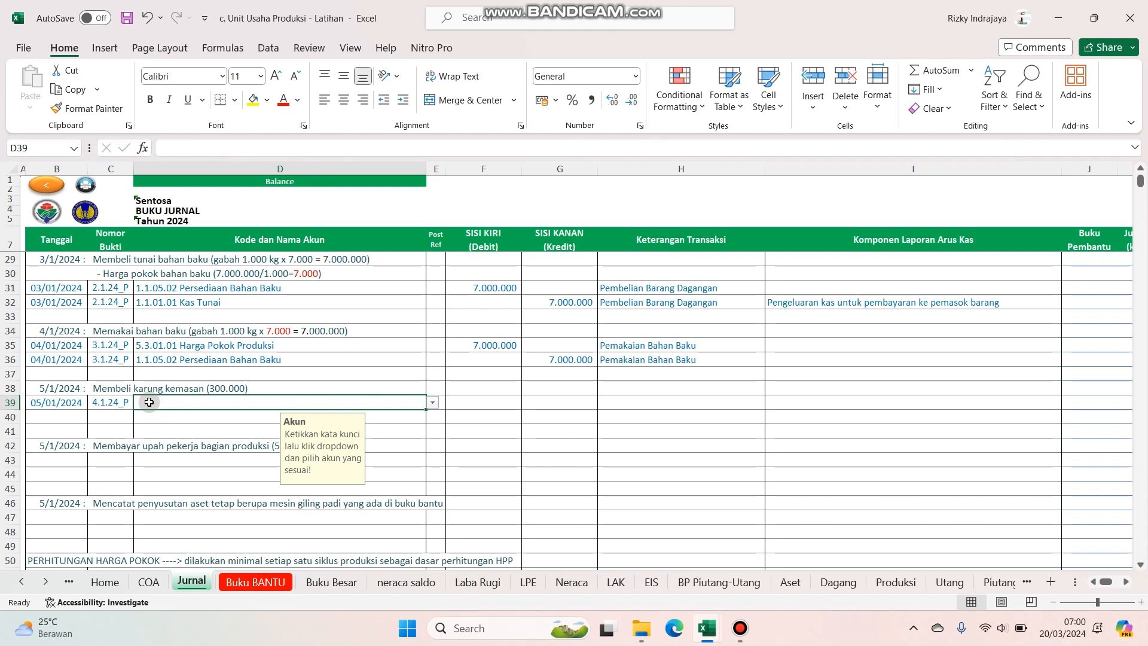
type("Har")
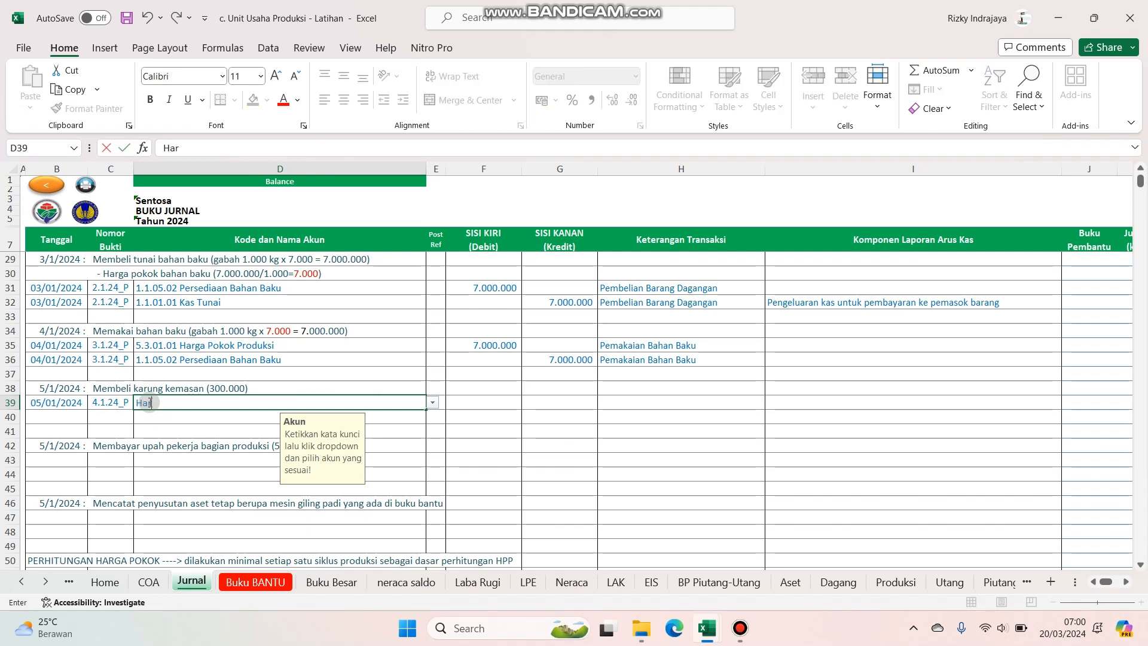
type("ga Pokok")
left_click(433, 404)
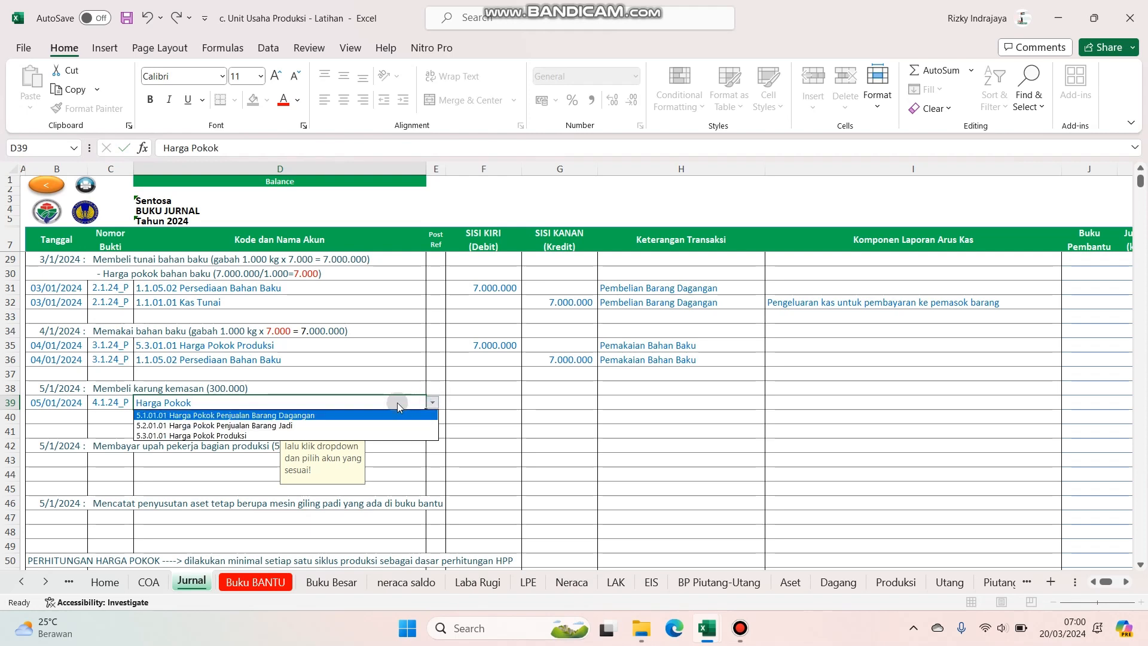
left_click(238, 437)
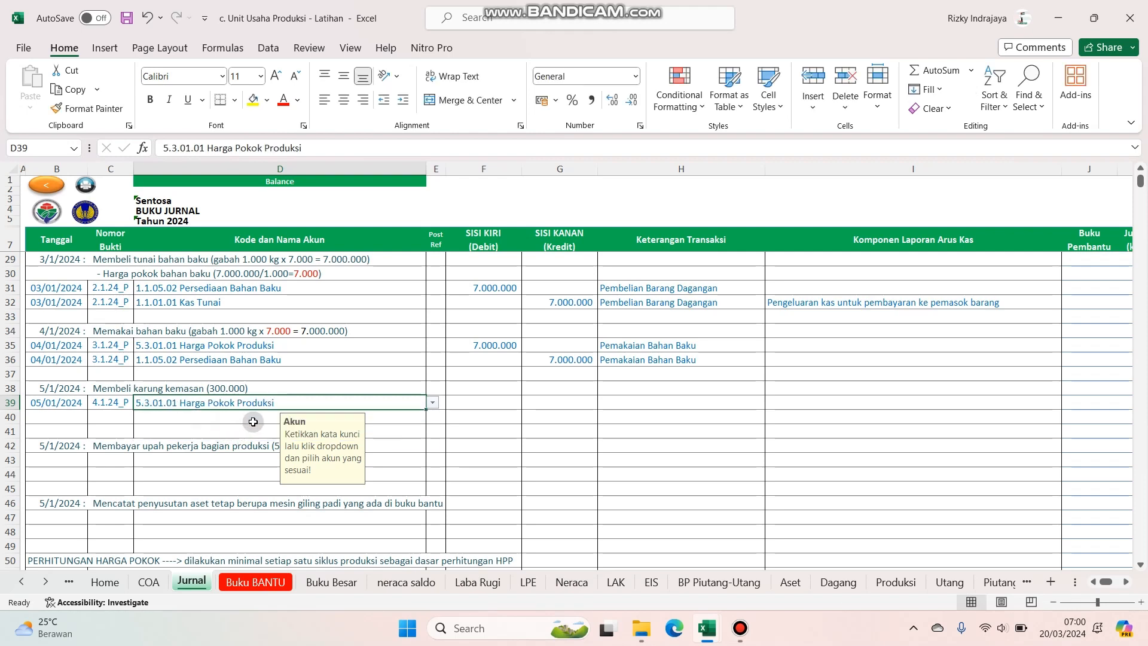
left_click(459, 402)
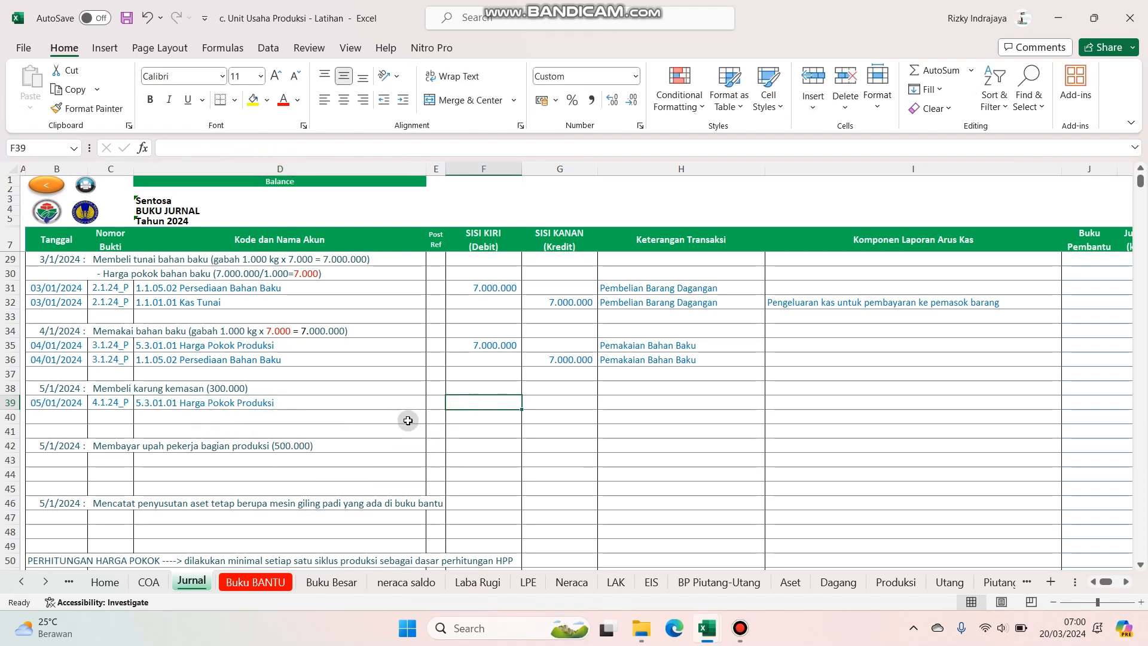
type("3")
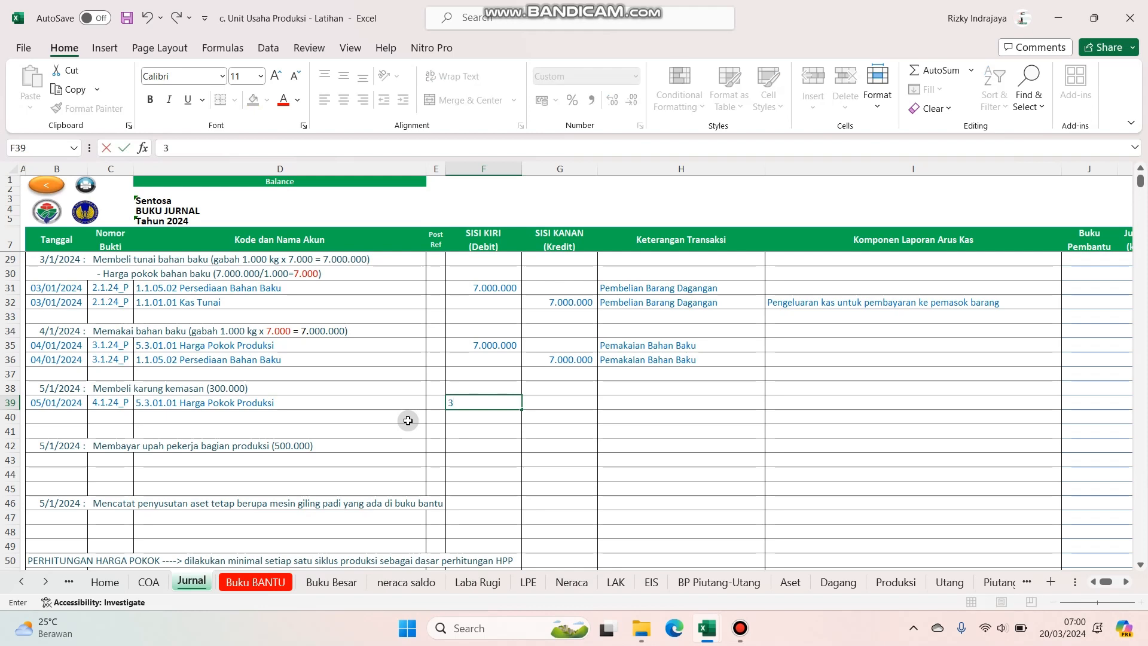
type("00000")
- Date row 40 as 5/01/2024 and copy the voucher number from row 39 into it
left_click(46, 421)
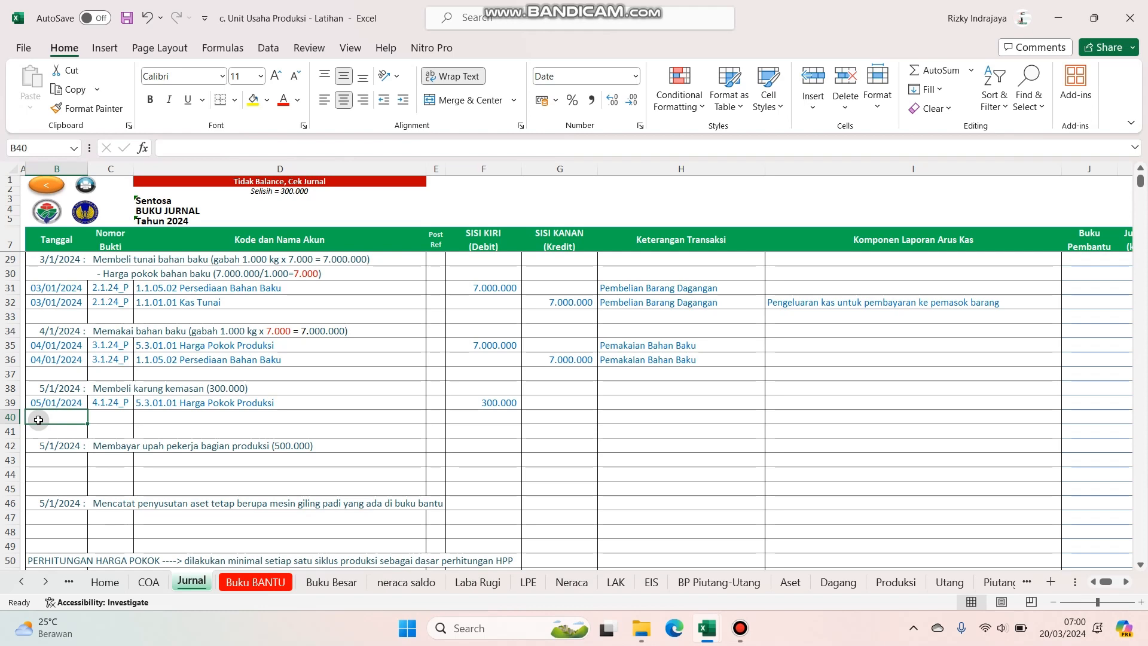
type("5")
type("/01/2024")
key("Return")
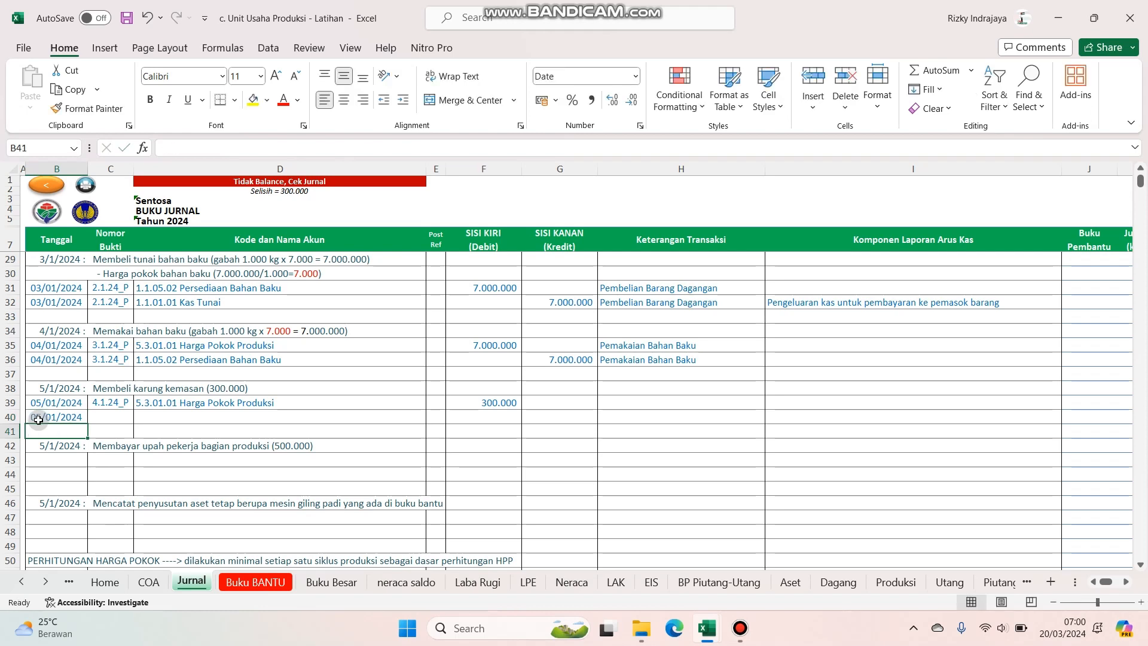
left_click(132, 395)
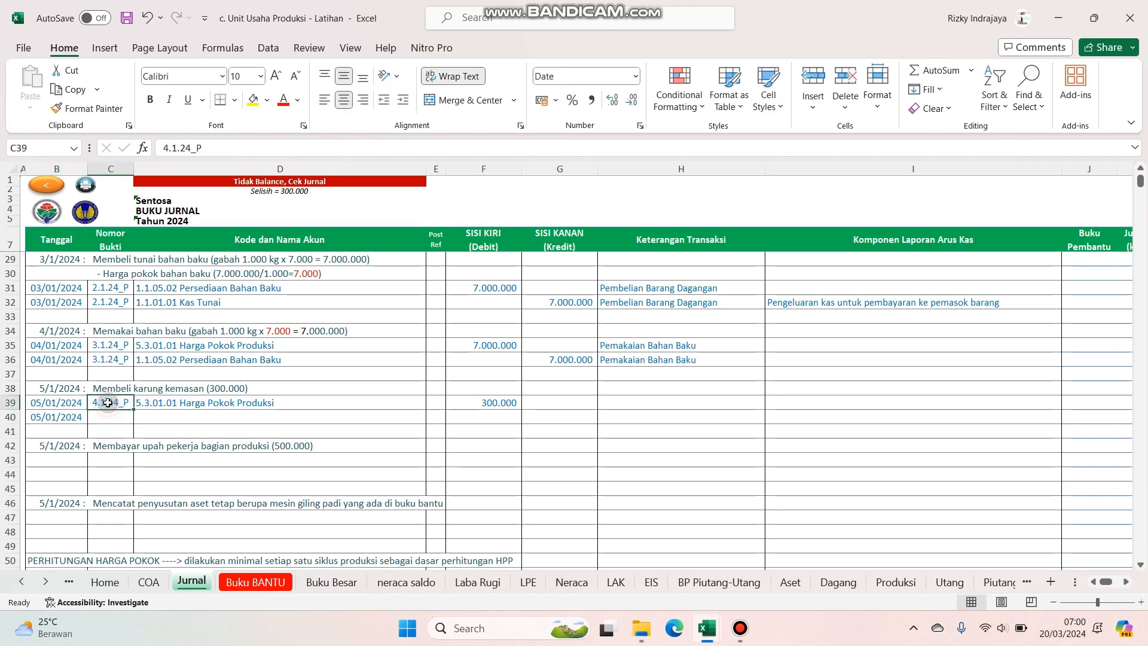
right_click(132, 395)
left_click(146, 167)
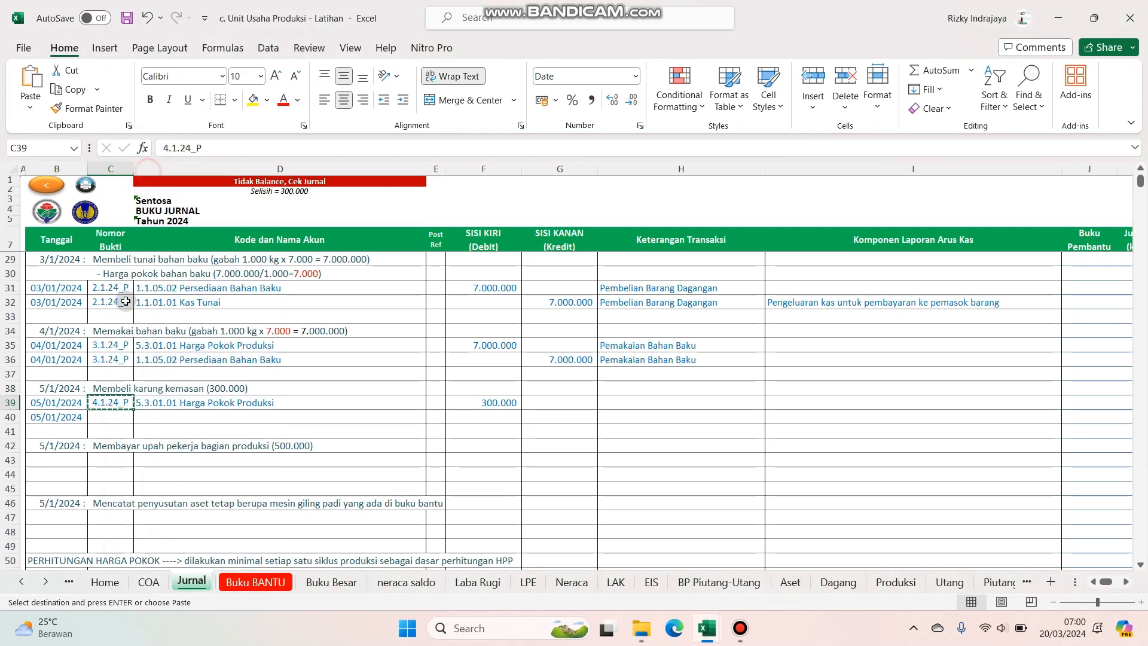
left_click(110, 418)
right_click(110, 418)
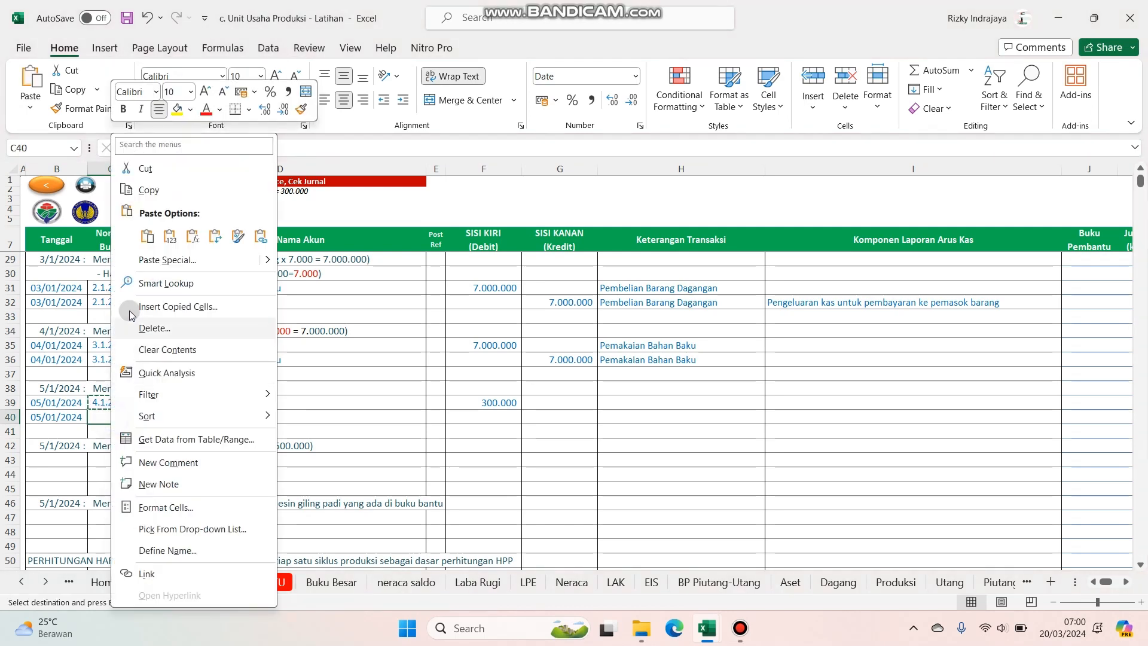
left_click(146, 235)
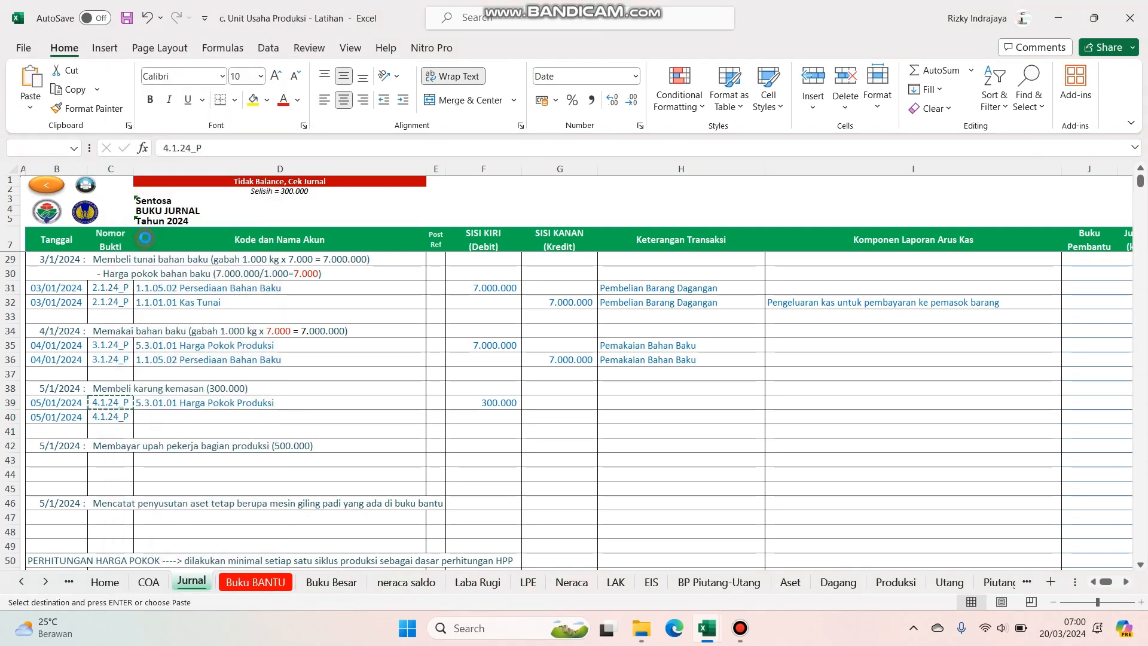
- Set the account in row 40 to 1.1.01.01 Kas Tunai, using the keyword "Kas", and enter a credit of 300000
left_click(149, 419)
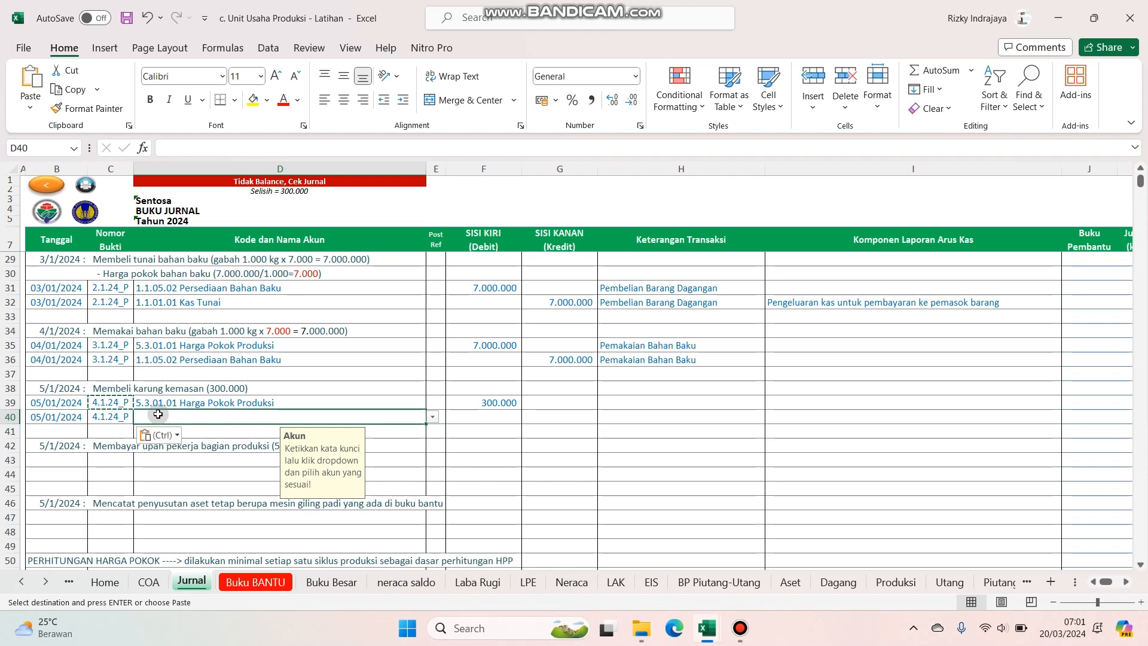
type("Kas")
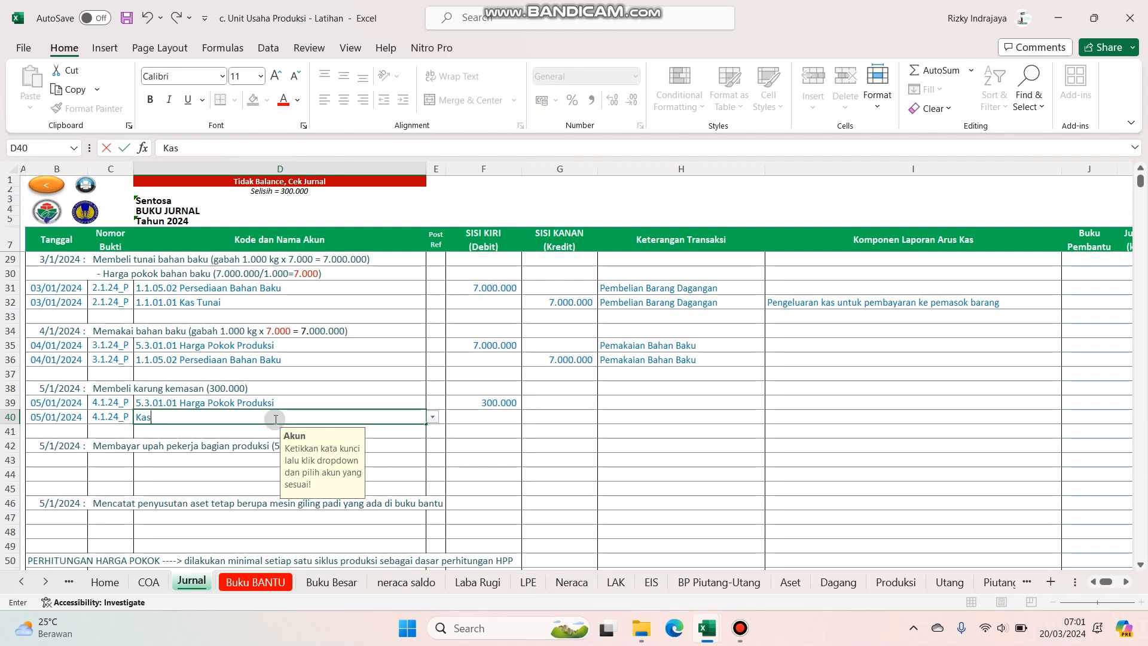
left_click(433, 417)
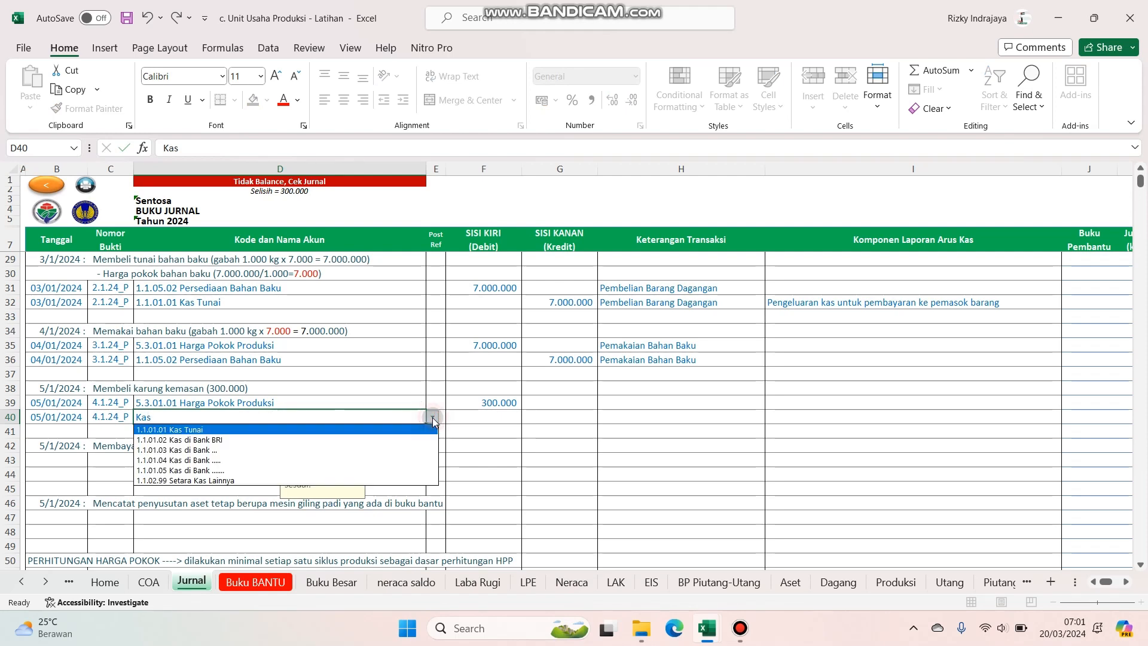
left_click(210, 430)
left_click(539, 417)
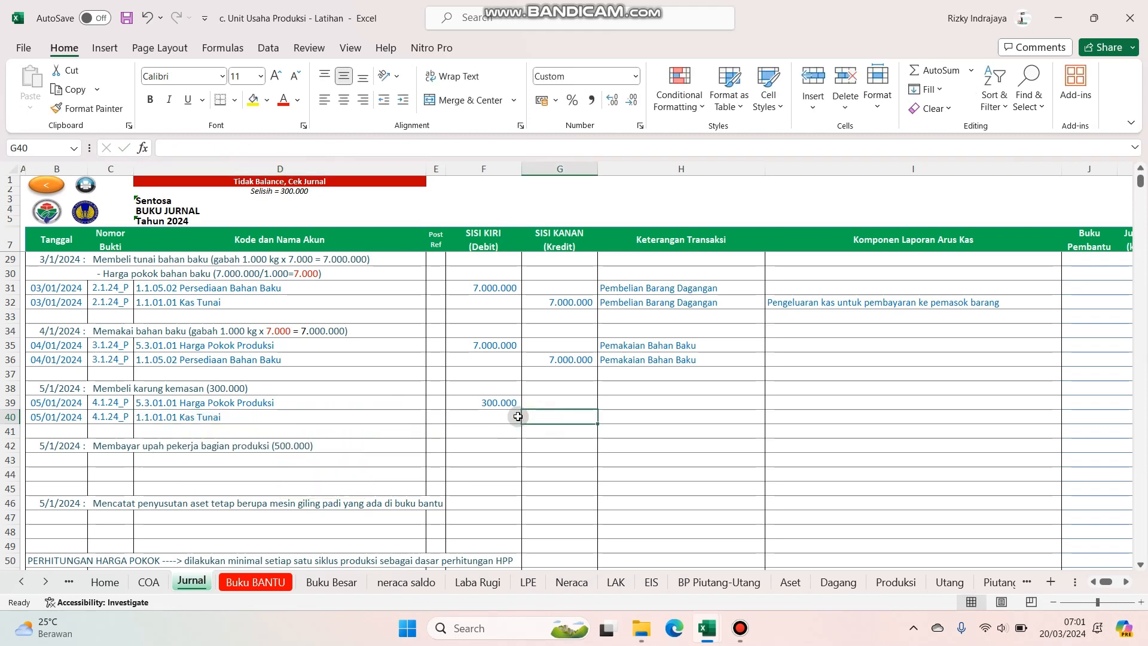
type("300")
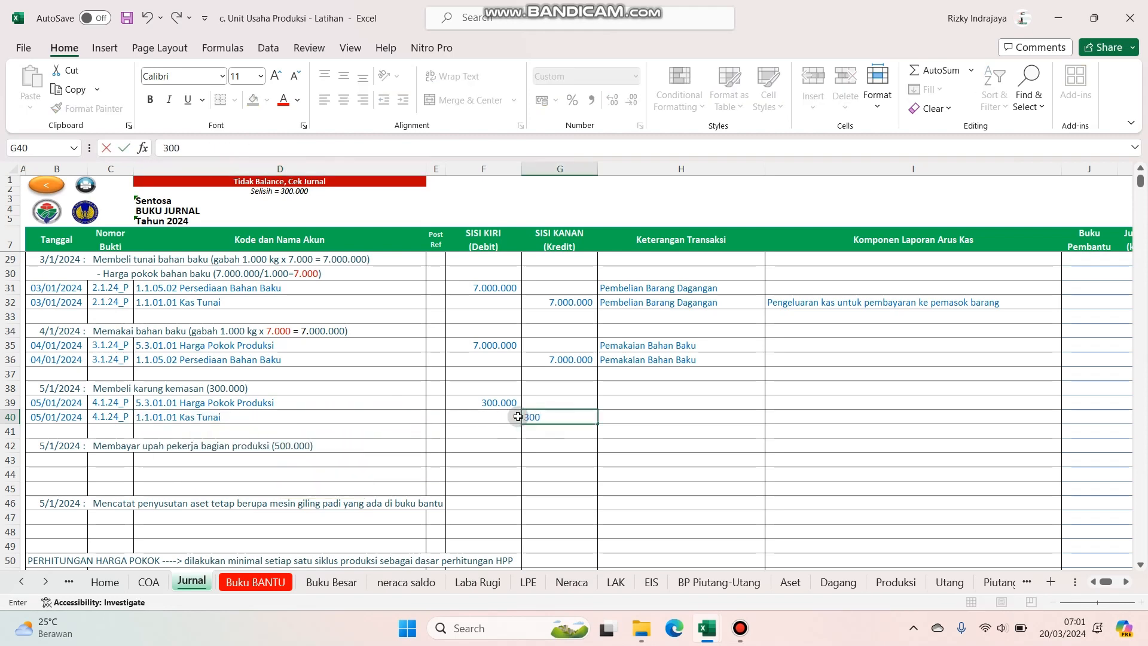
type("000")
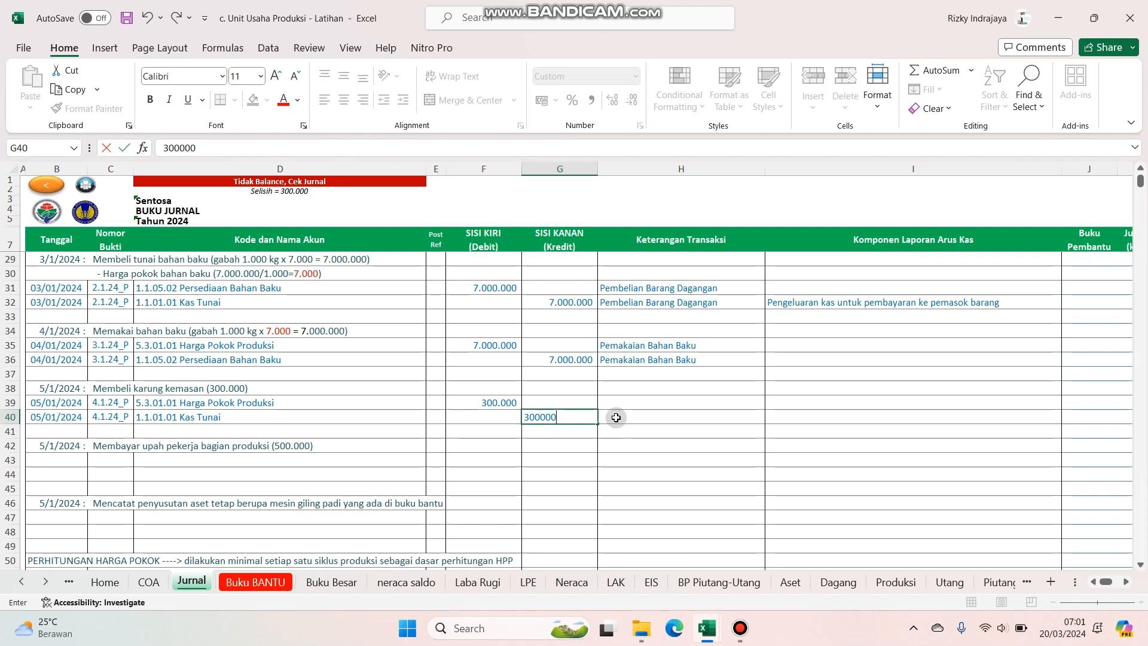
- Enter the transaction description "Pembelian Karung Kemasan" in rows 39 and 40
left_click(616, 418)
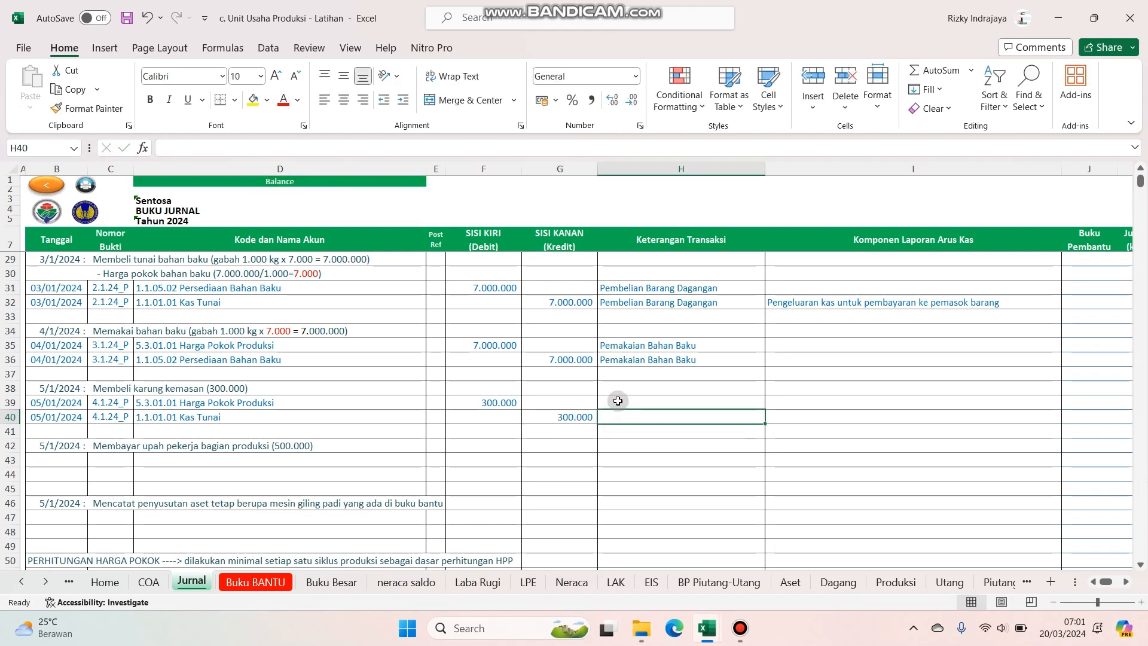
left_click(618, 401)
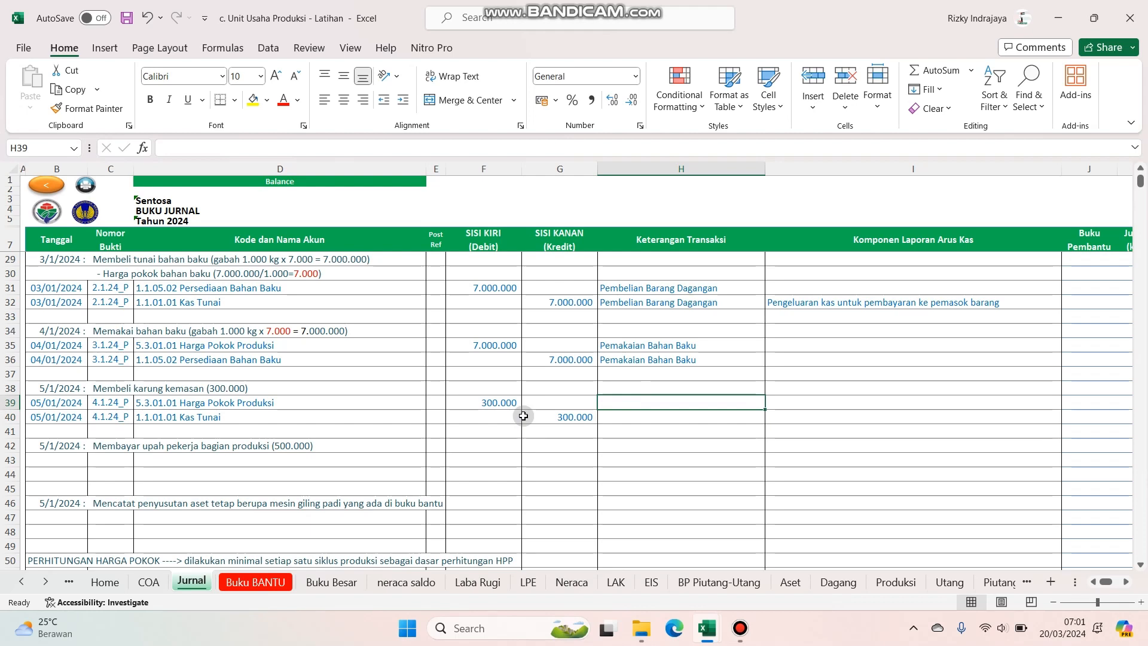
type("Pem")
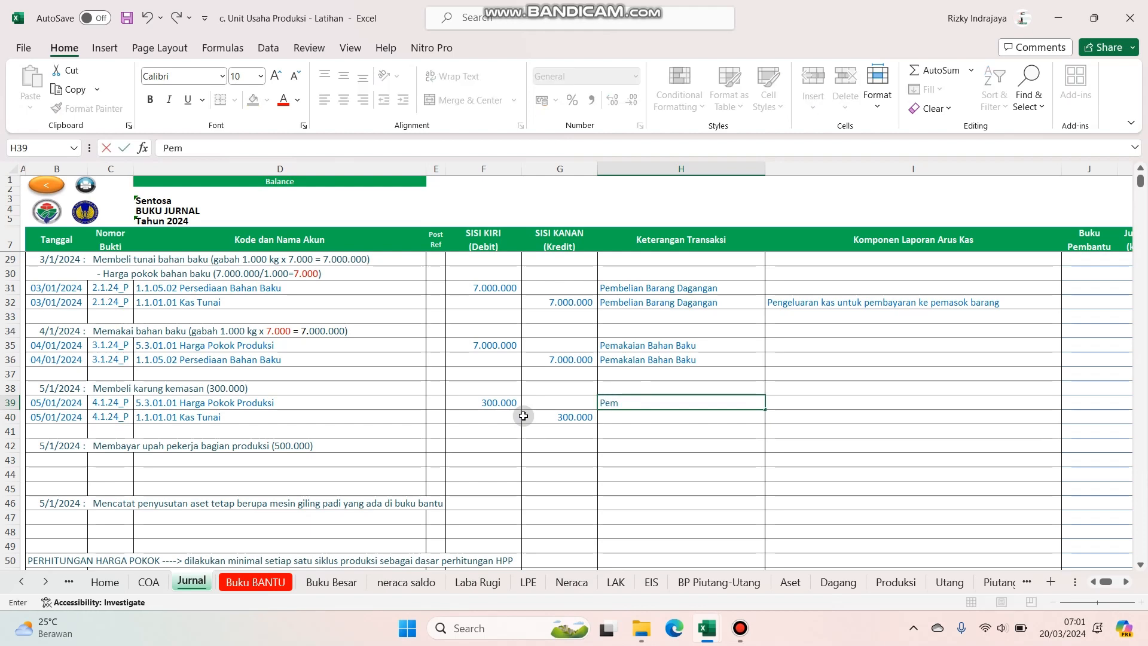
type("belian Karung Kemasan")
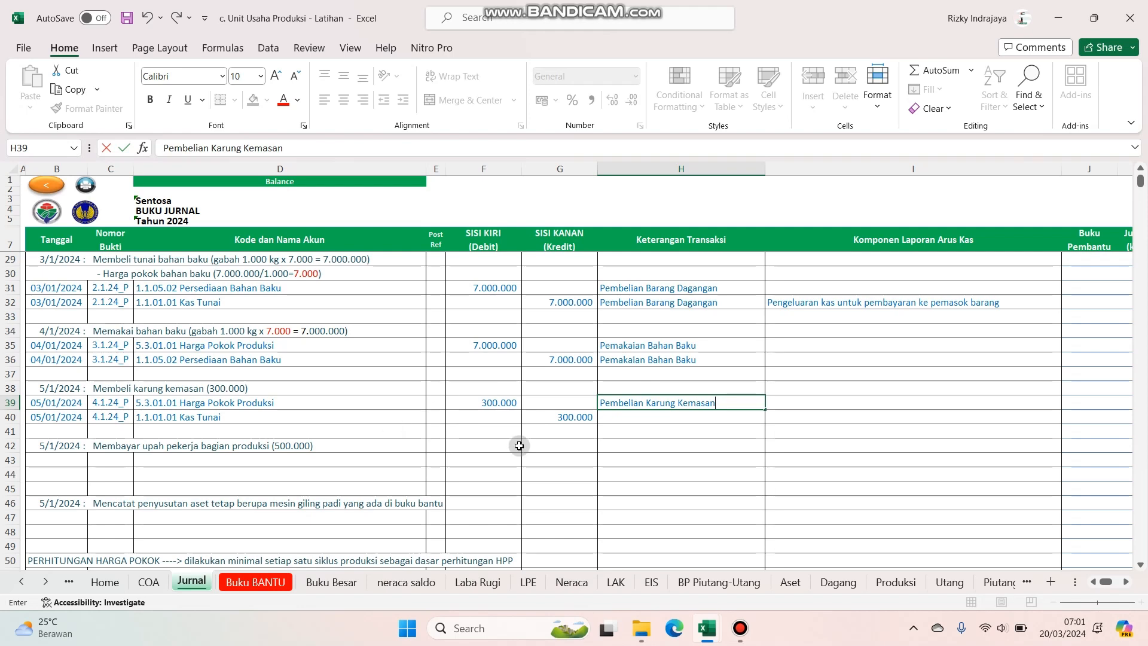
key("Return")
type("Pembelian Karung Kemasan")
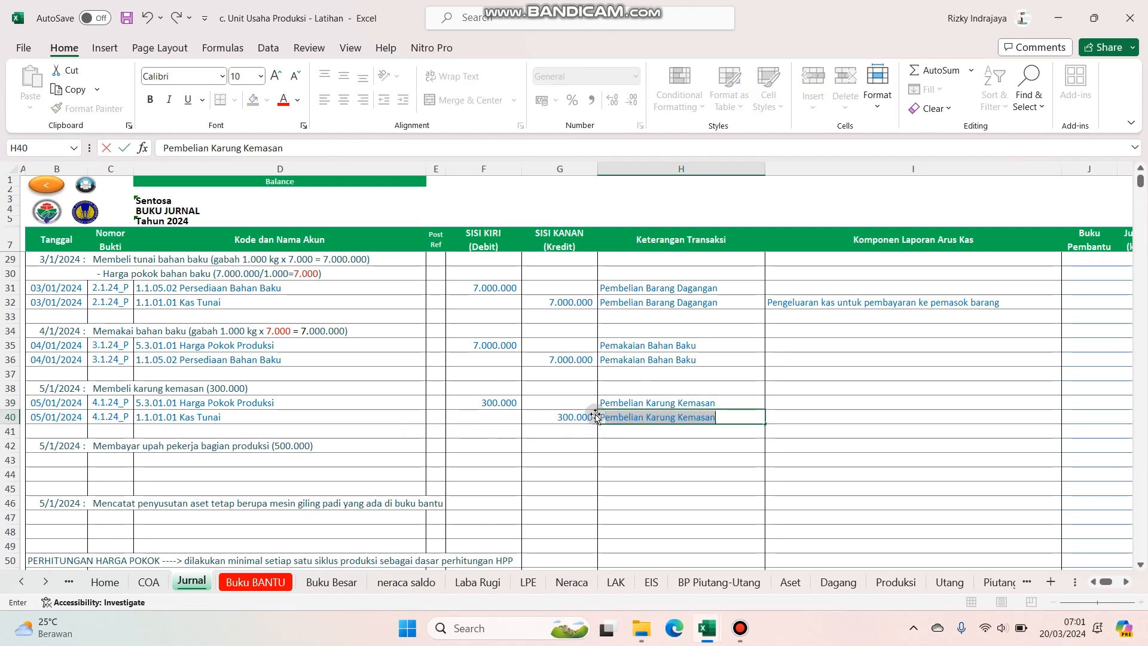
- Set the cash-flow component in row 40 to "Pengeluaran kas untuk pembayaran biaya produksi" under Kas_Keluar_Operasi
left_click(777, 421)
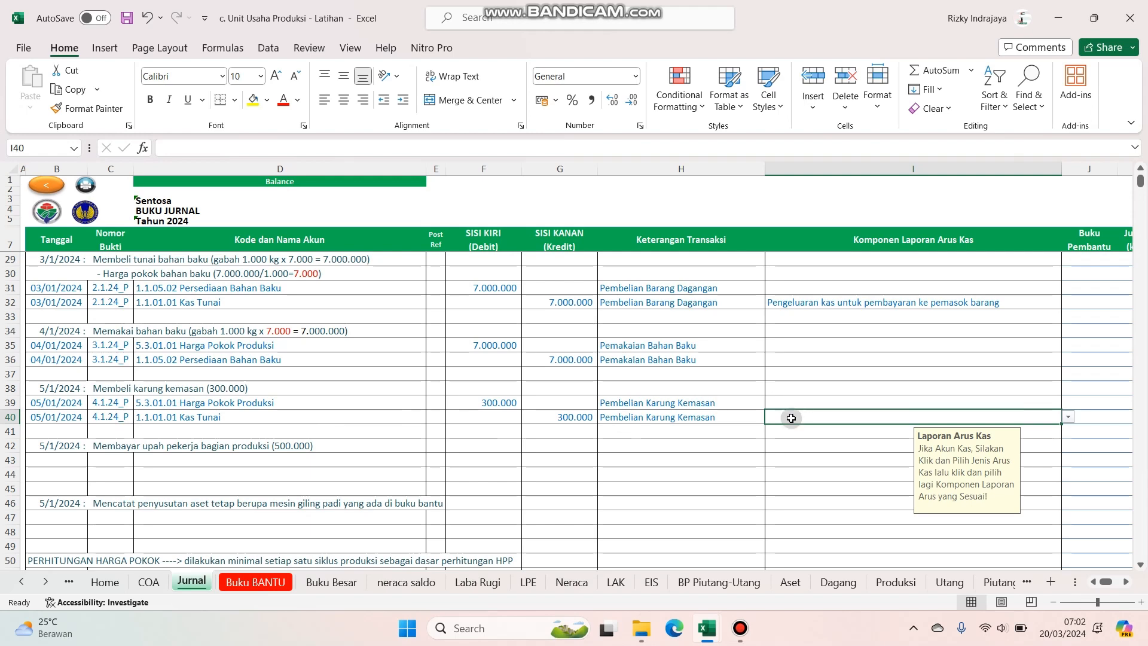
left_click(1069, 417)
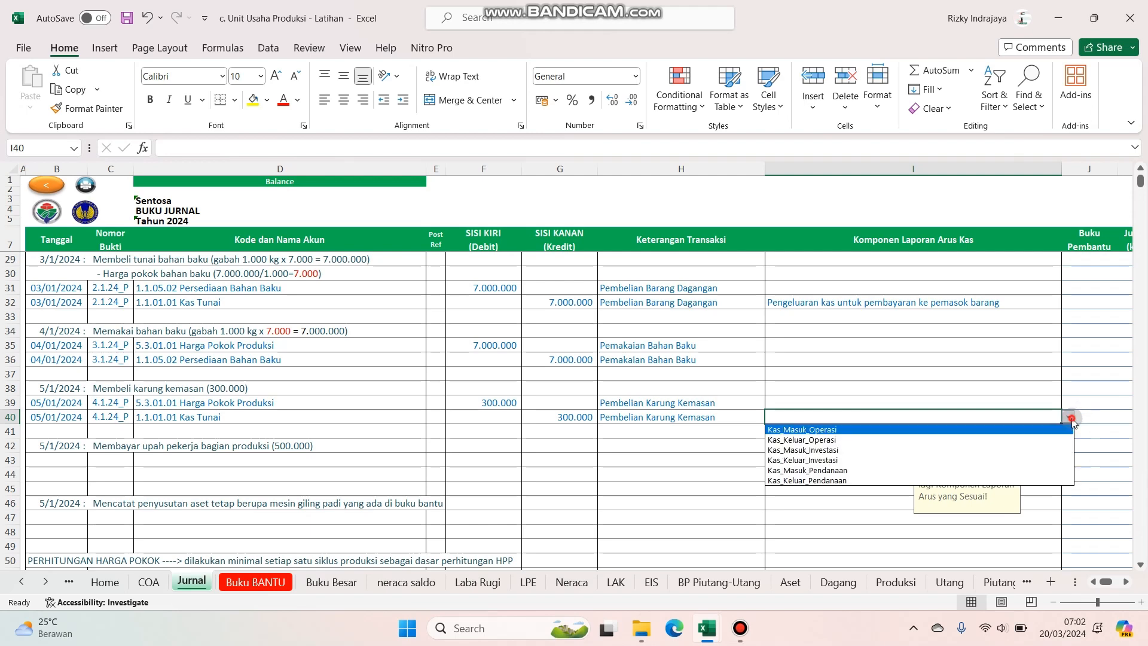
left_click(831, 441)
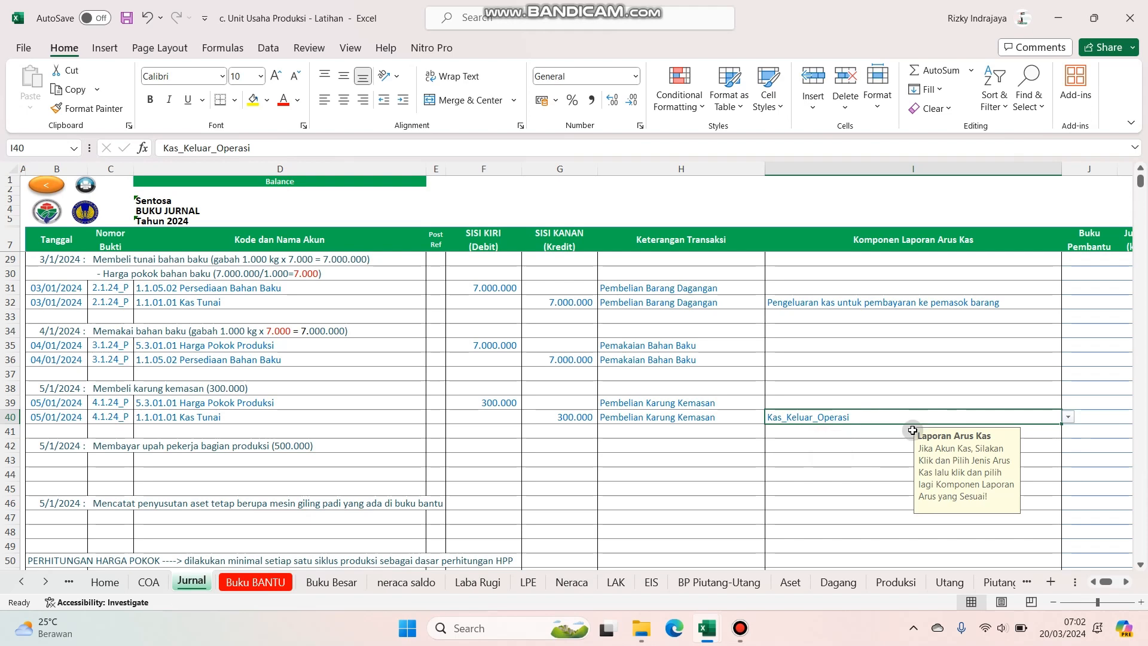
left_click(1067, 417)
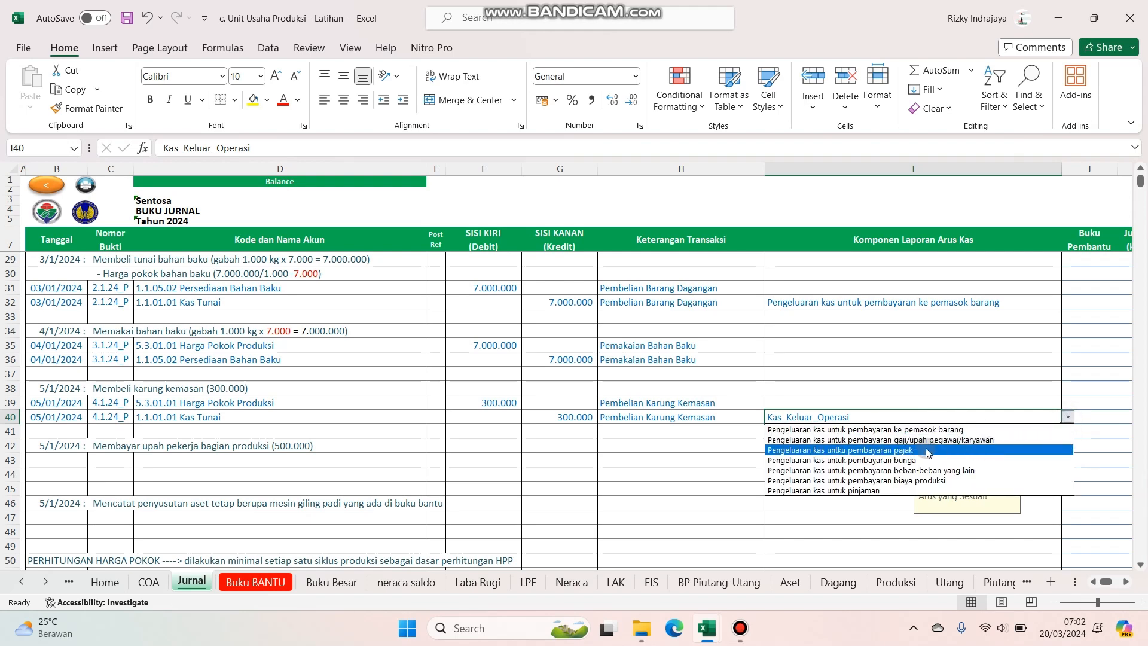
left_click(886, 481)
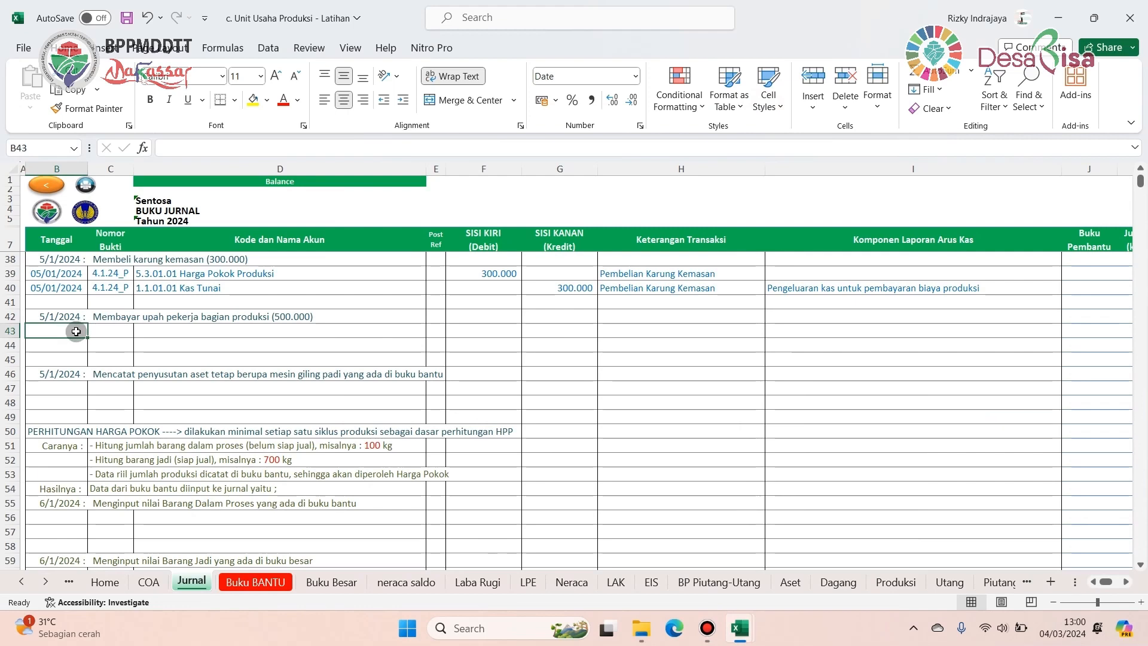
- Date row 43 as 05/01/2024 and enter the voucher number 5.1.24_P for the production wage payment
type("5/1")
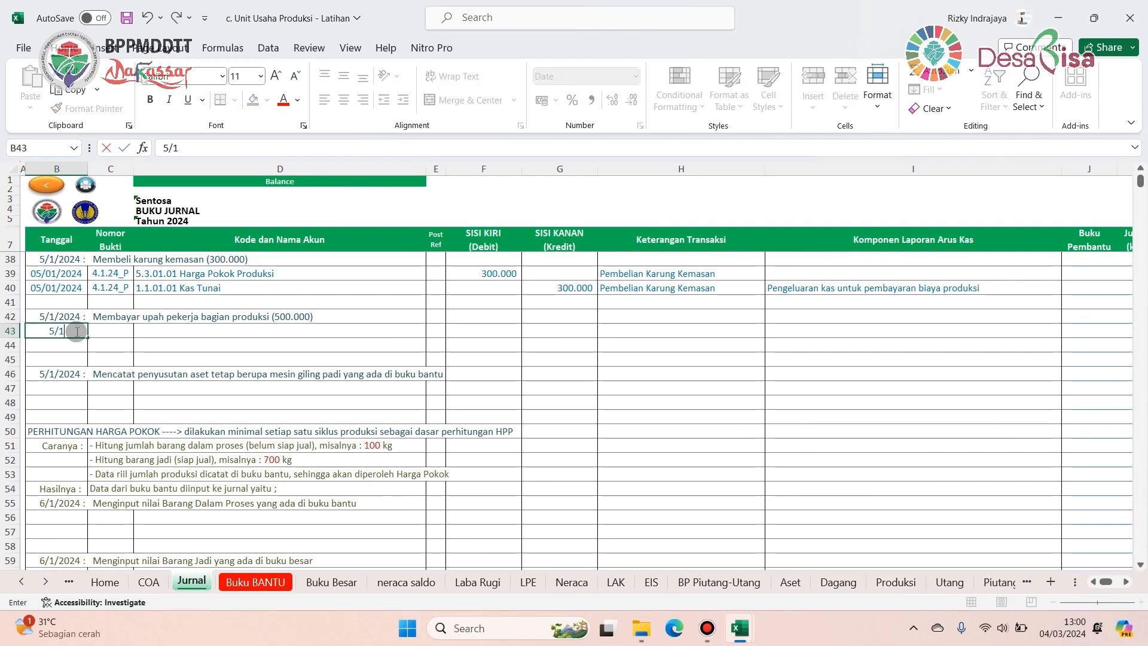
key("Return")
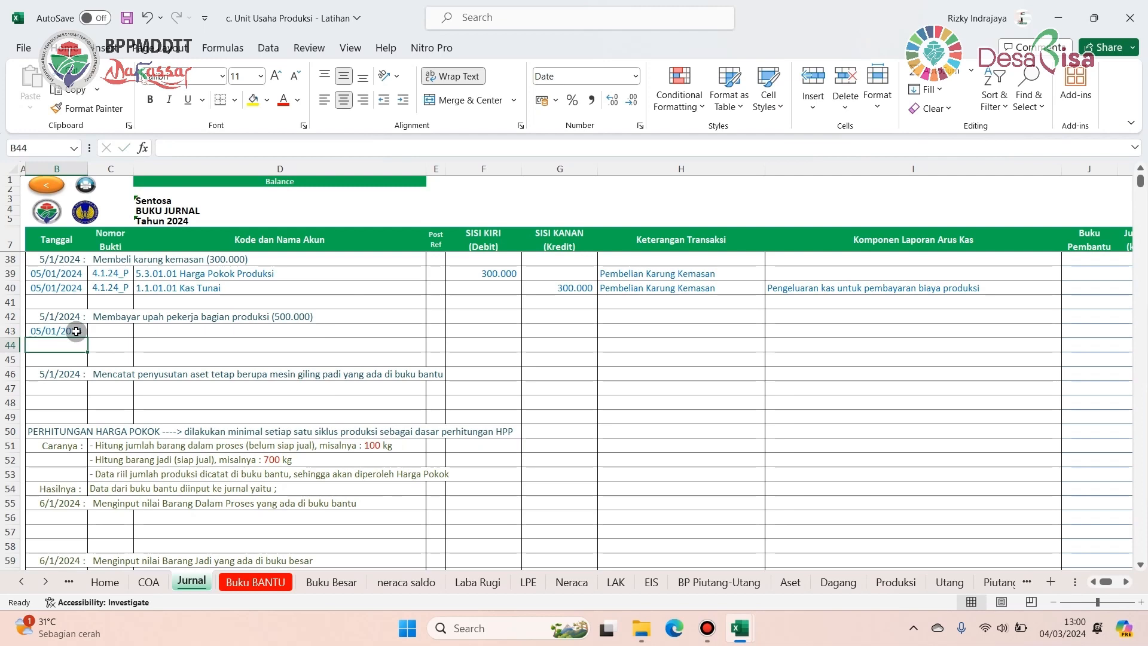
left_click(106, 332)
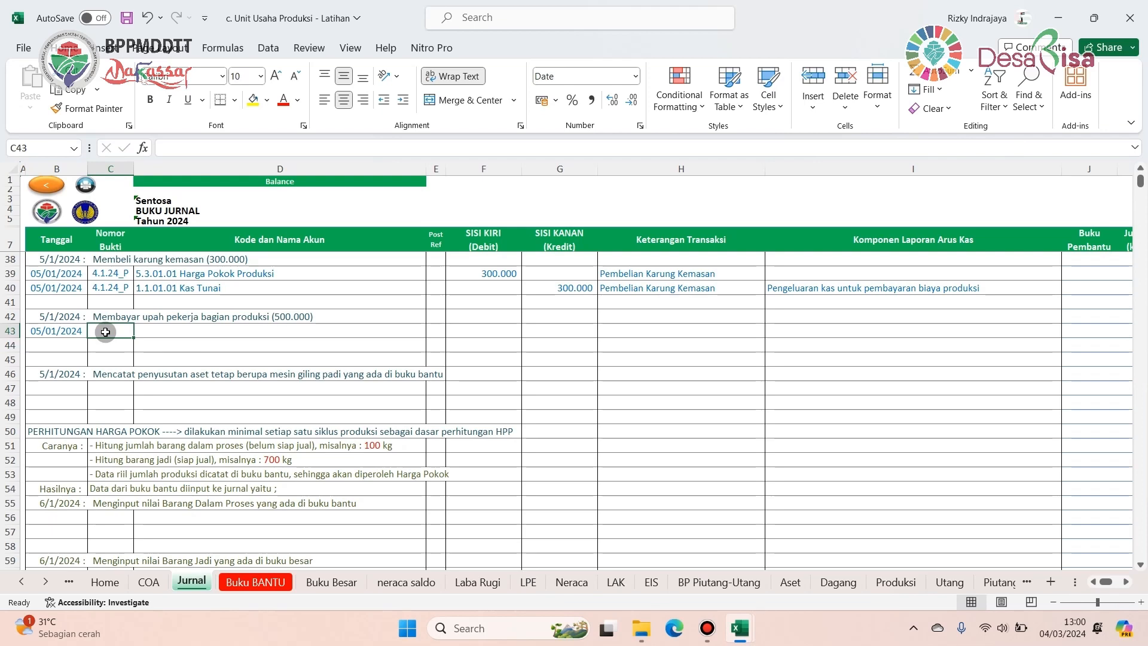
type("5")
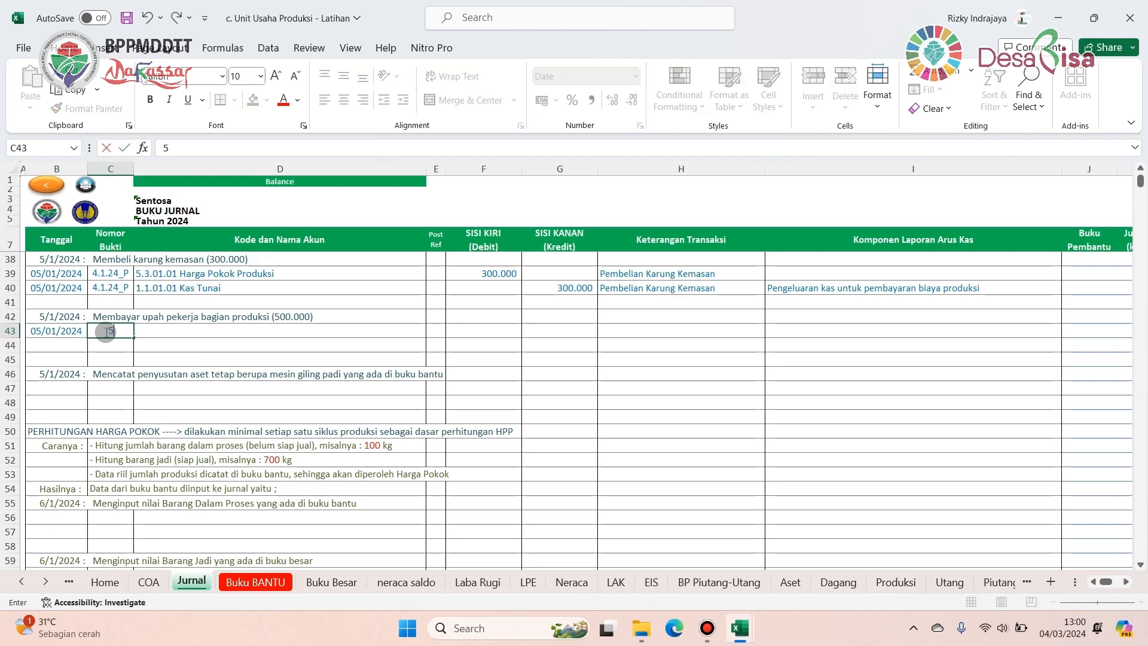
type(".1.24_P")
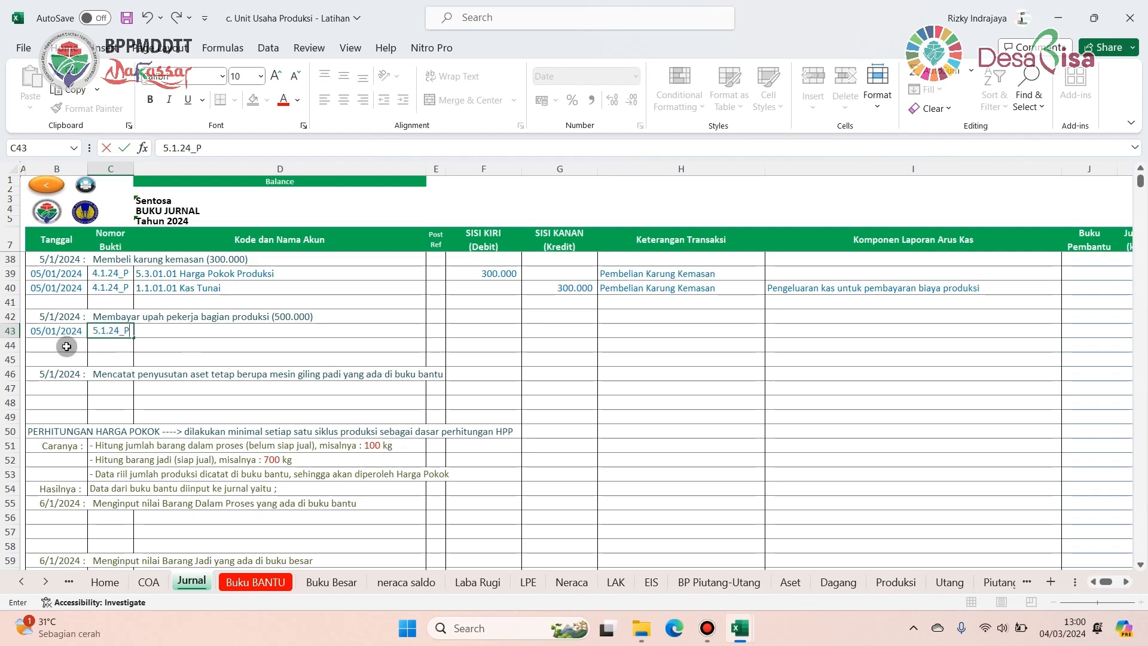
left_click(153, 336)
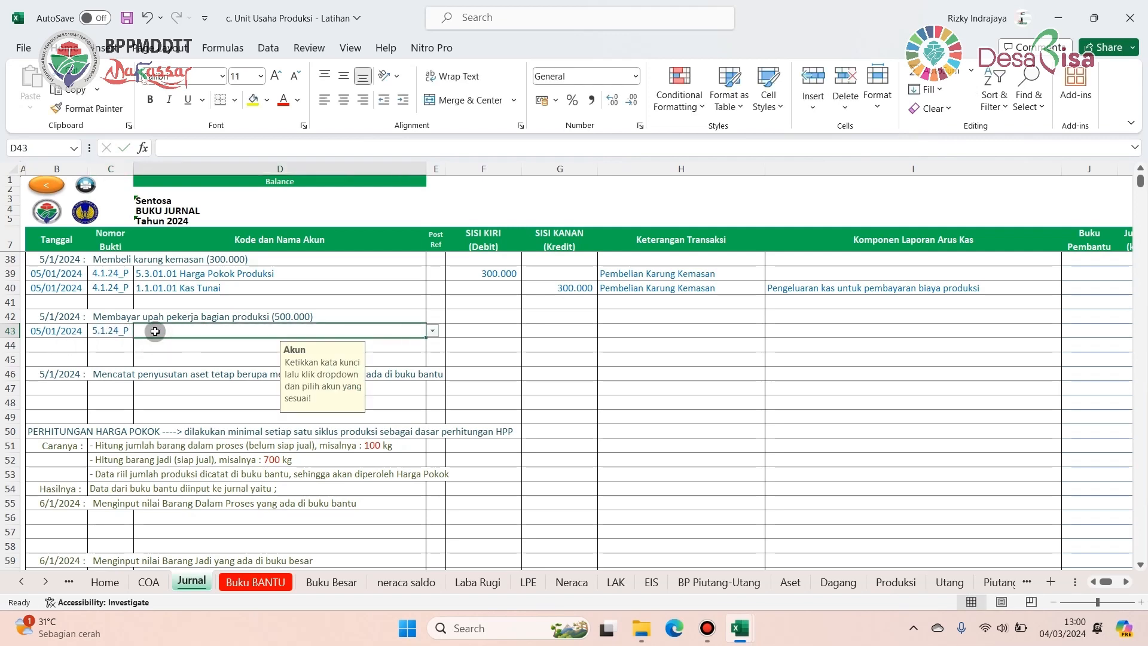
type("Ha")
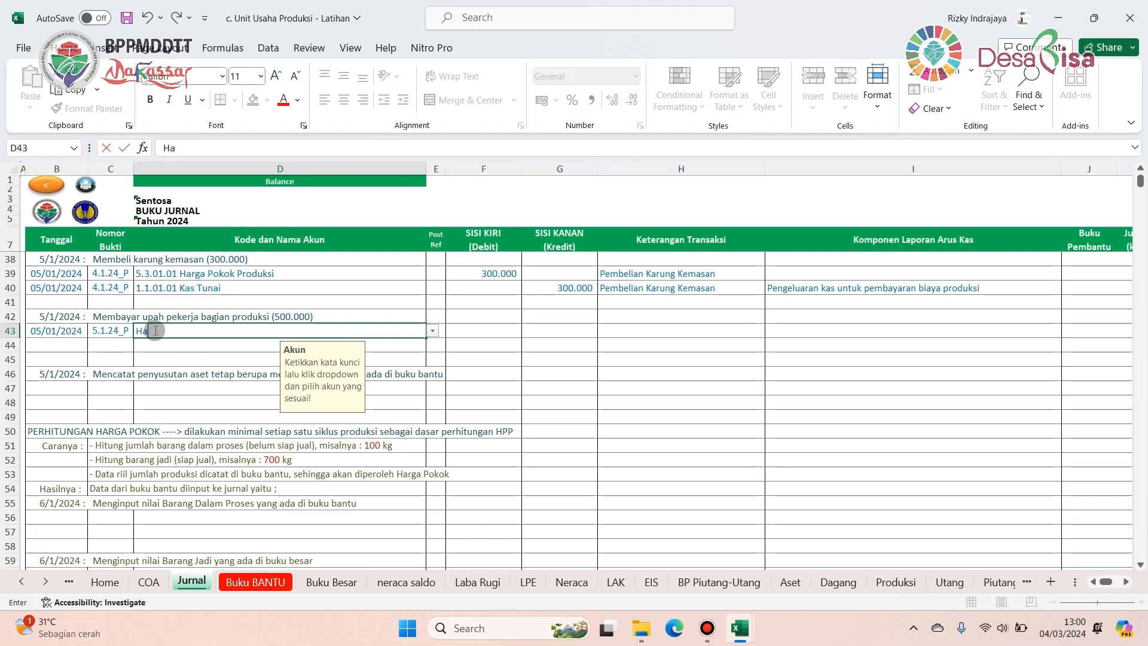
type("rga")
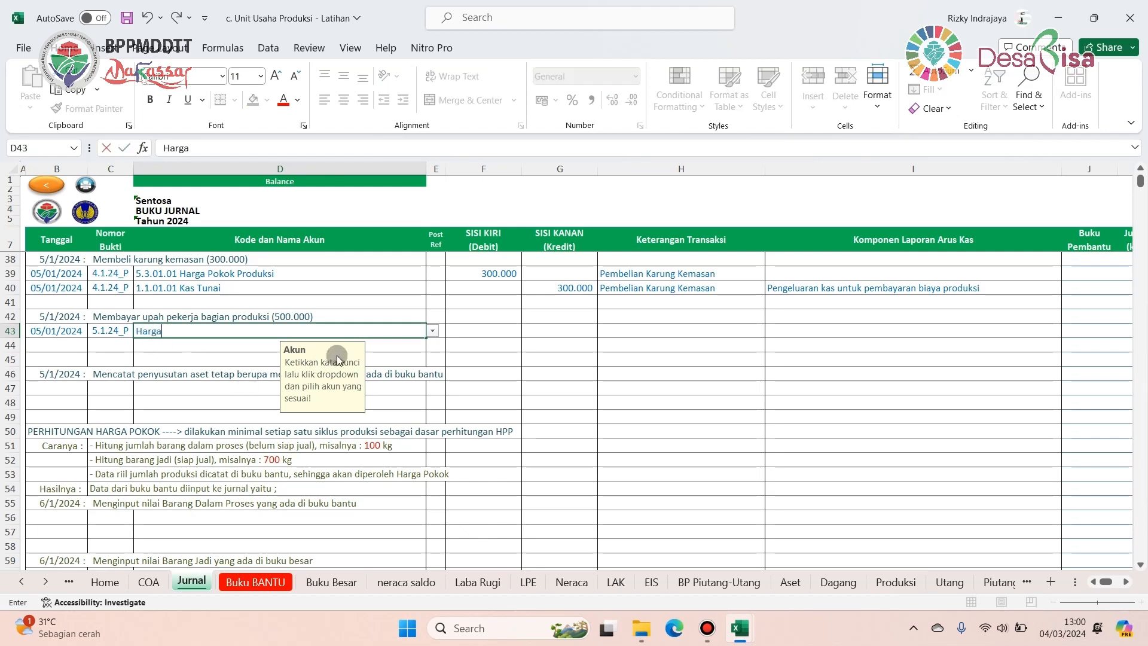
left_click(433, 331)
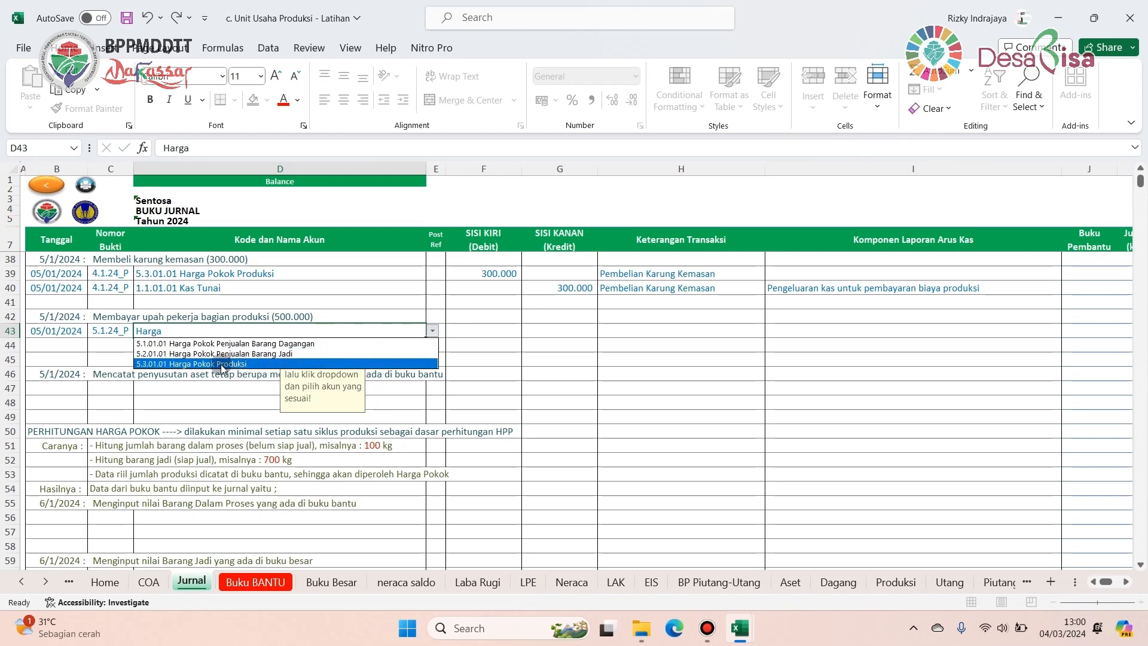
left_click(219, 364)
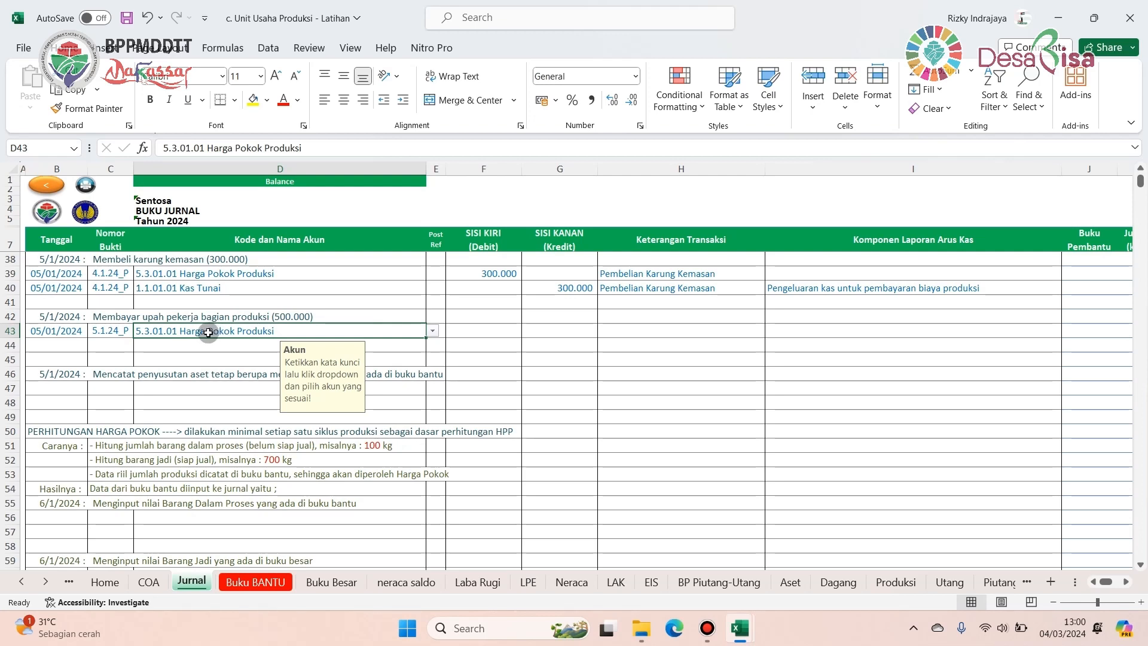
key("Delete")
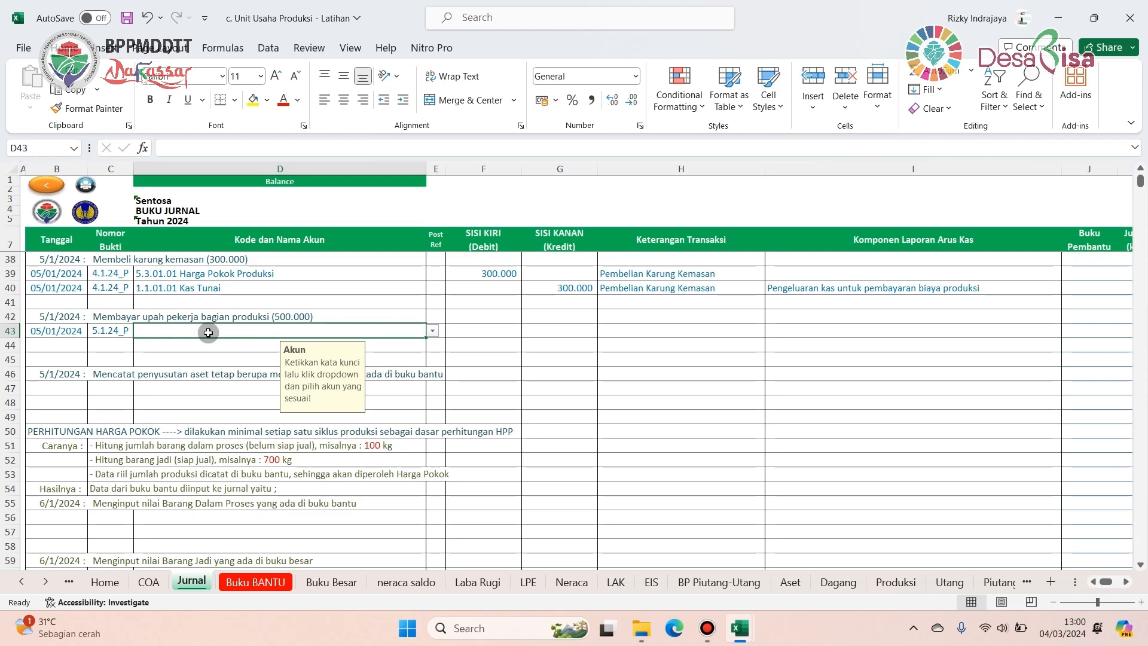
left_click(432, 333)
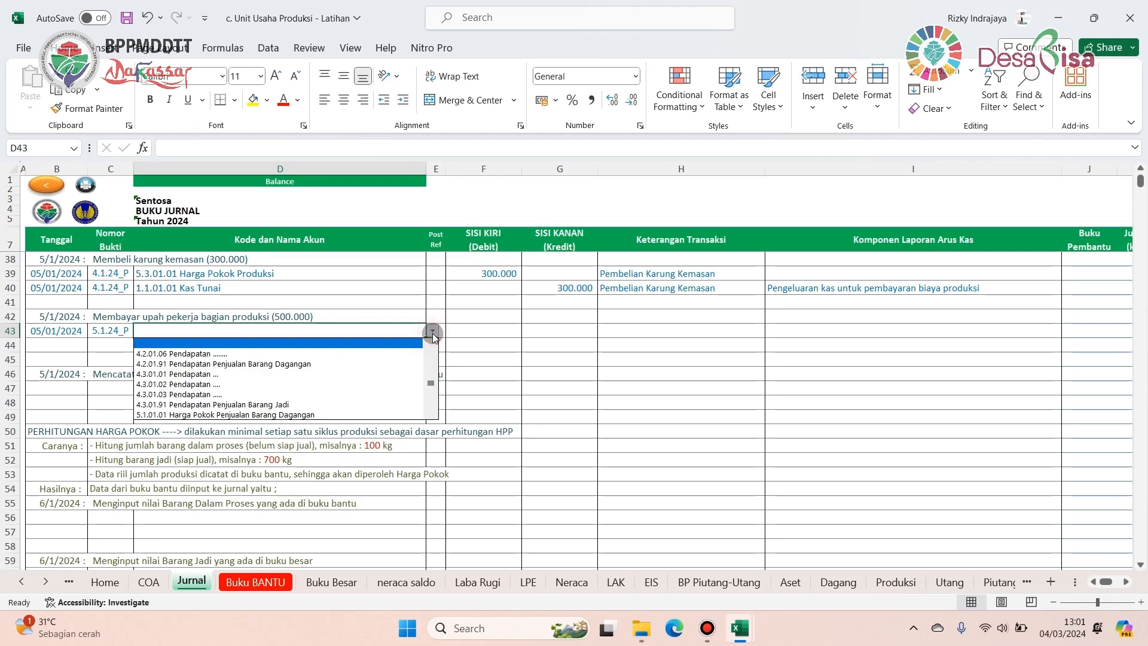
- Set the account in row 43 to 5.3.01.01 Harga Pokok Produksi, using the keyword "Harga", and enter a debit of 500000
left_click(147, 332)
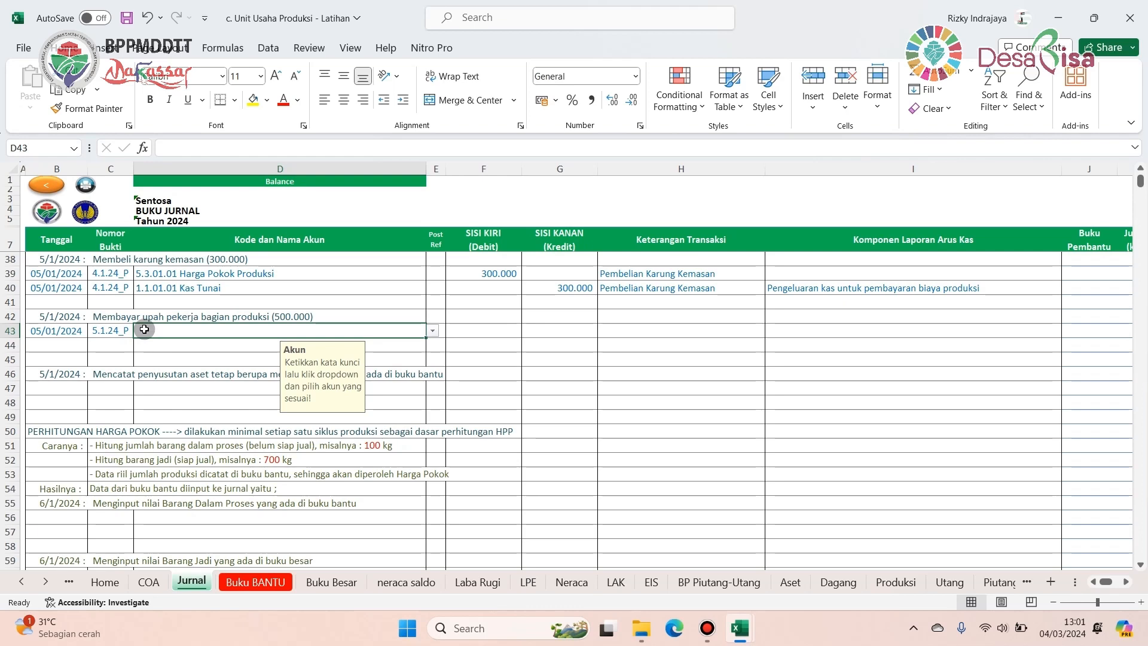
type("Harga")
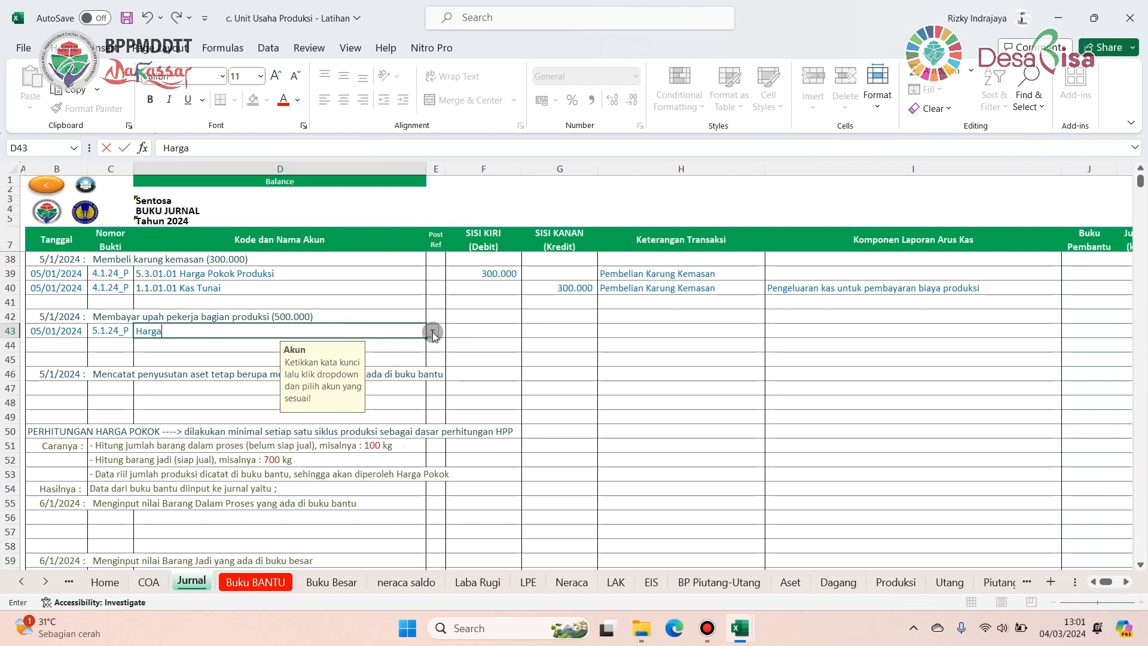
left_click(432, 332)
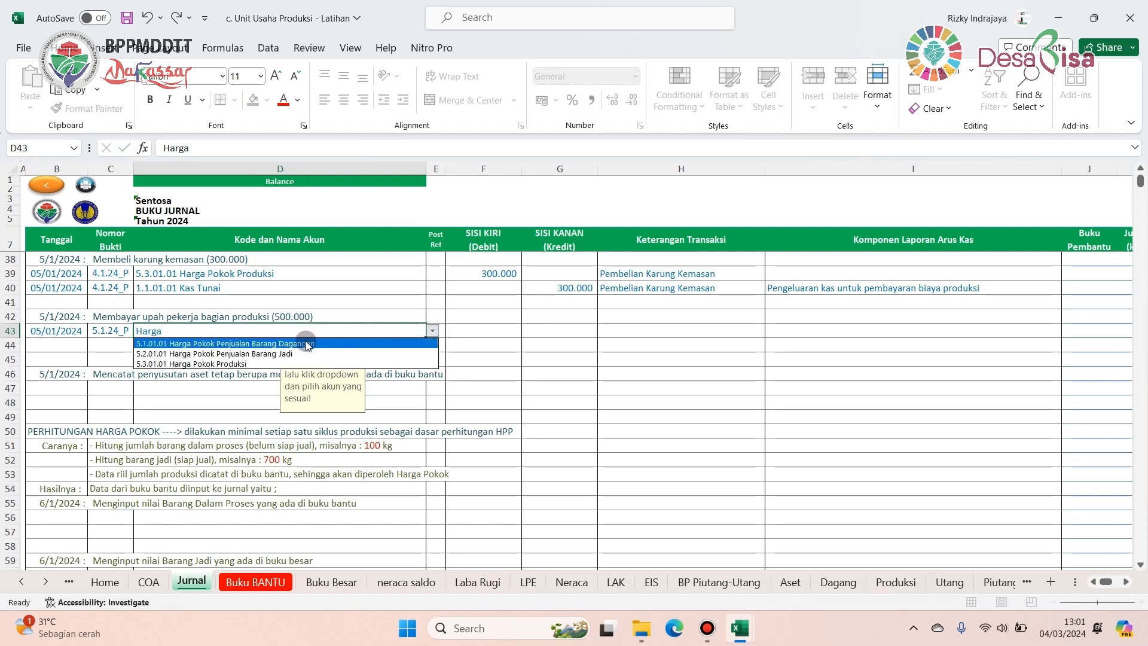
left_click(228, 364)
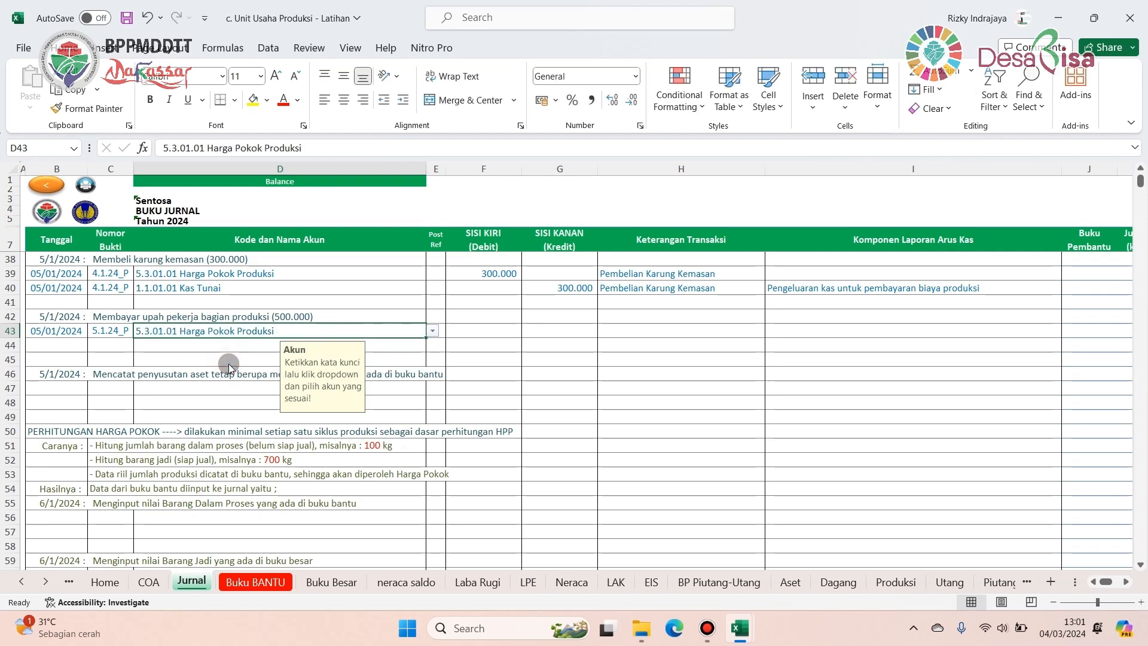
left_click(464, 333)
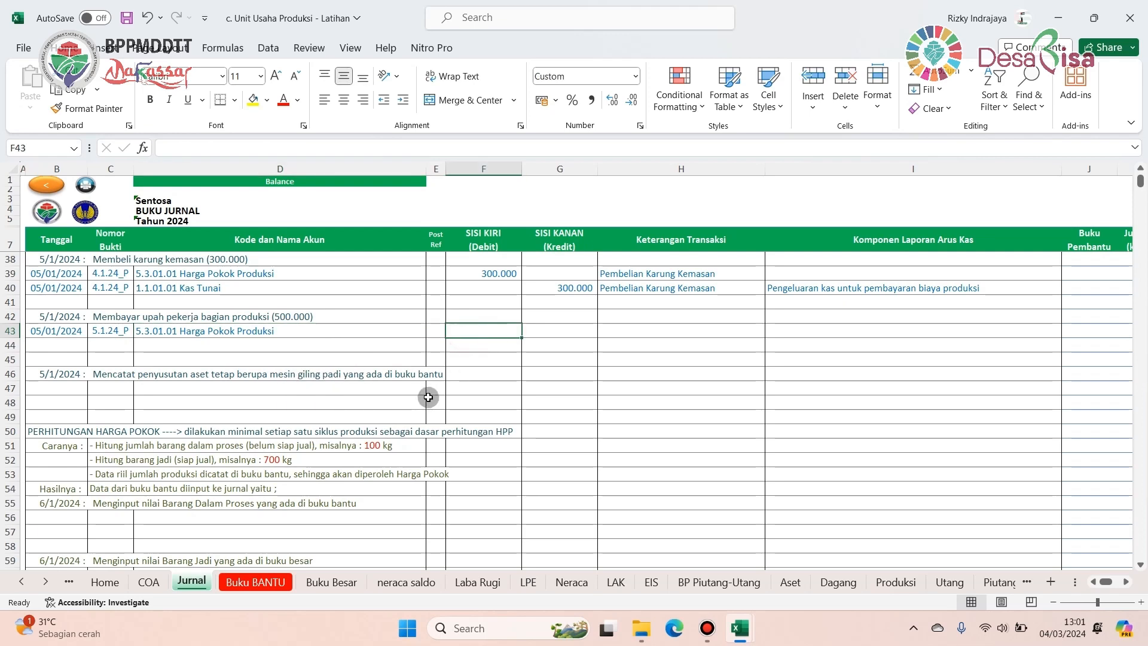
type("500000")
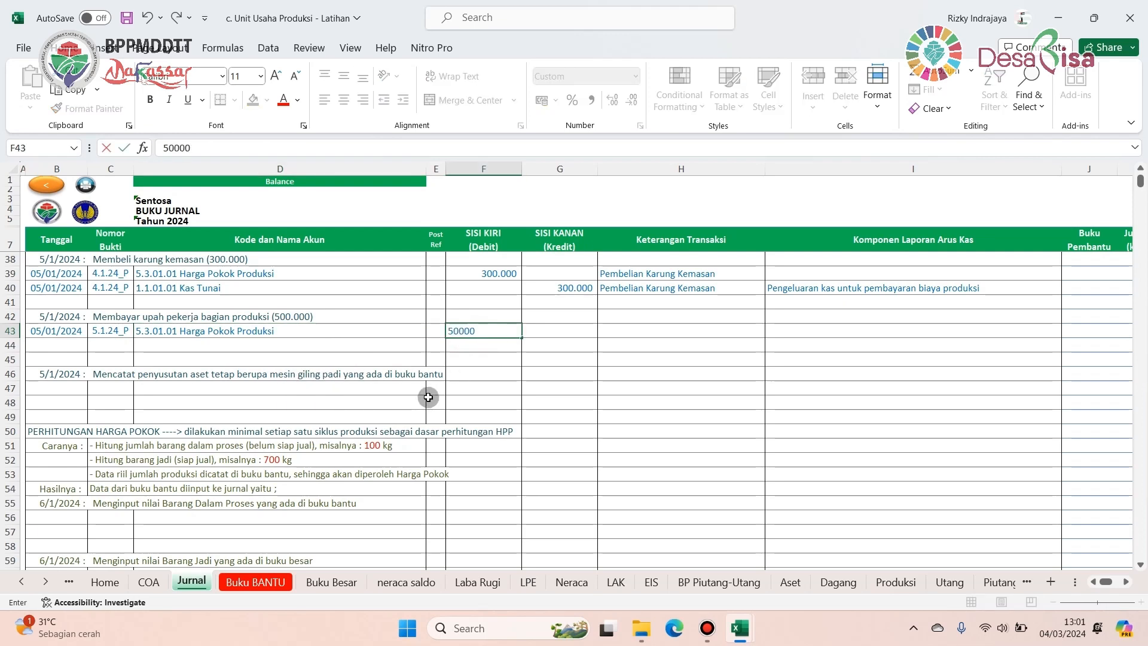
- Enter the transaction description "Pembayaran Upah Pekerja" in row 43
left_click(617, 330)
type("Pembayaran")
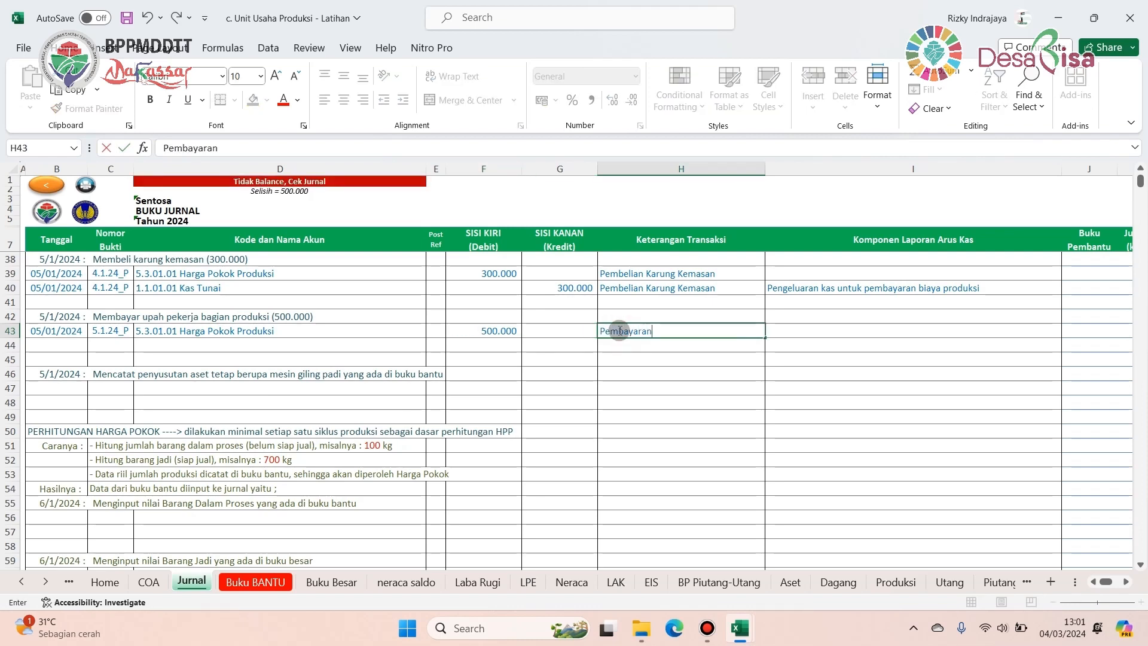
type(" Upah Pekerja")
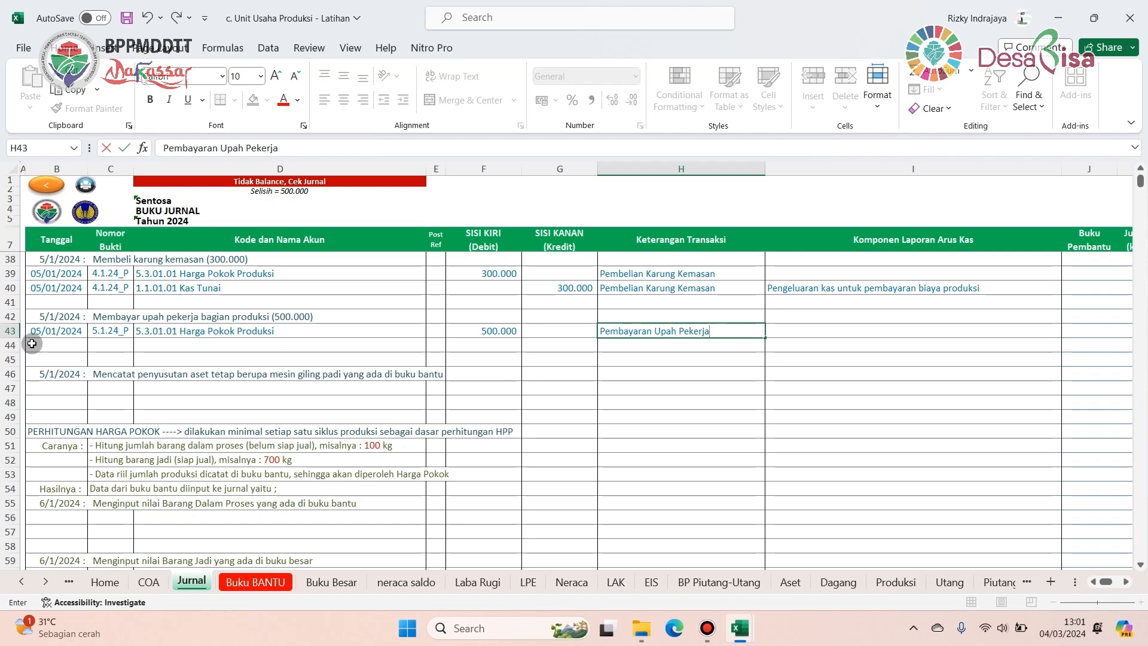
- Date row 44 as 05/01/2024 and copy the voucher number from row 43 into it
left_click(52, 346)
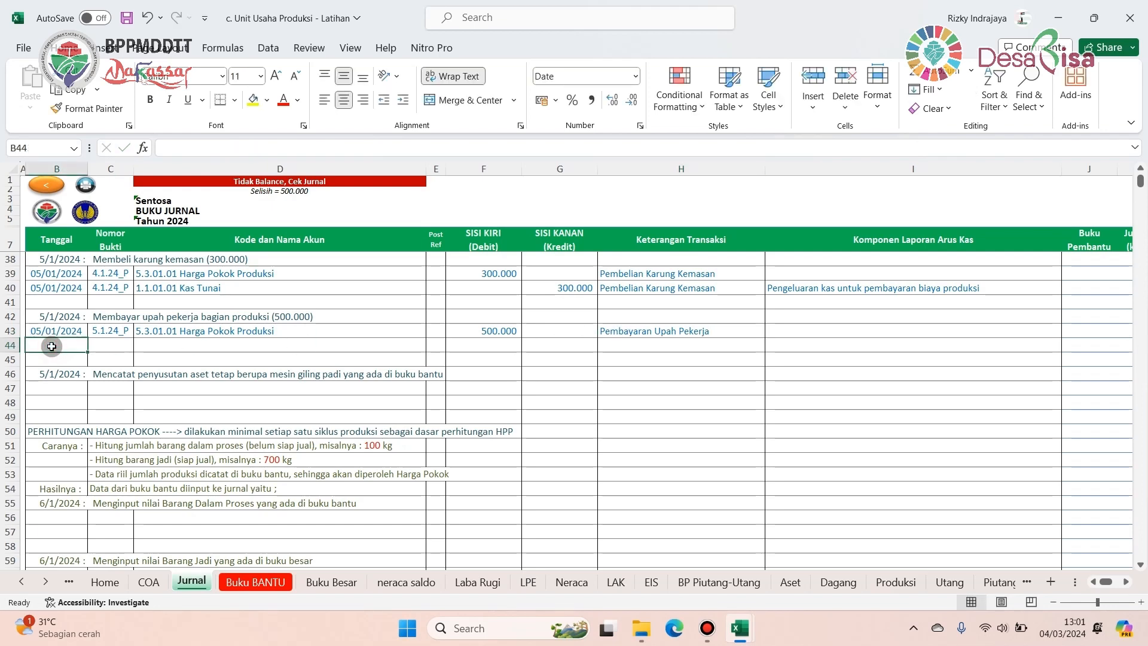
type("5/1")
key("Return")
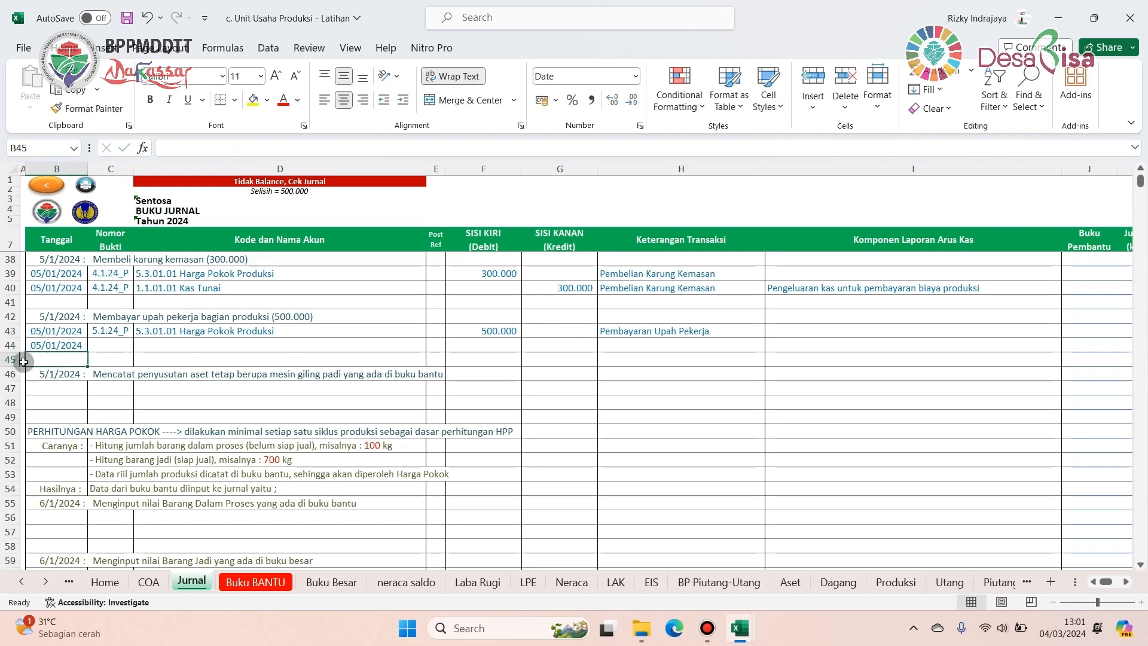
right_click(105, 328)
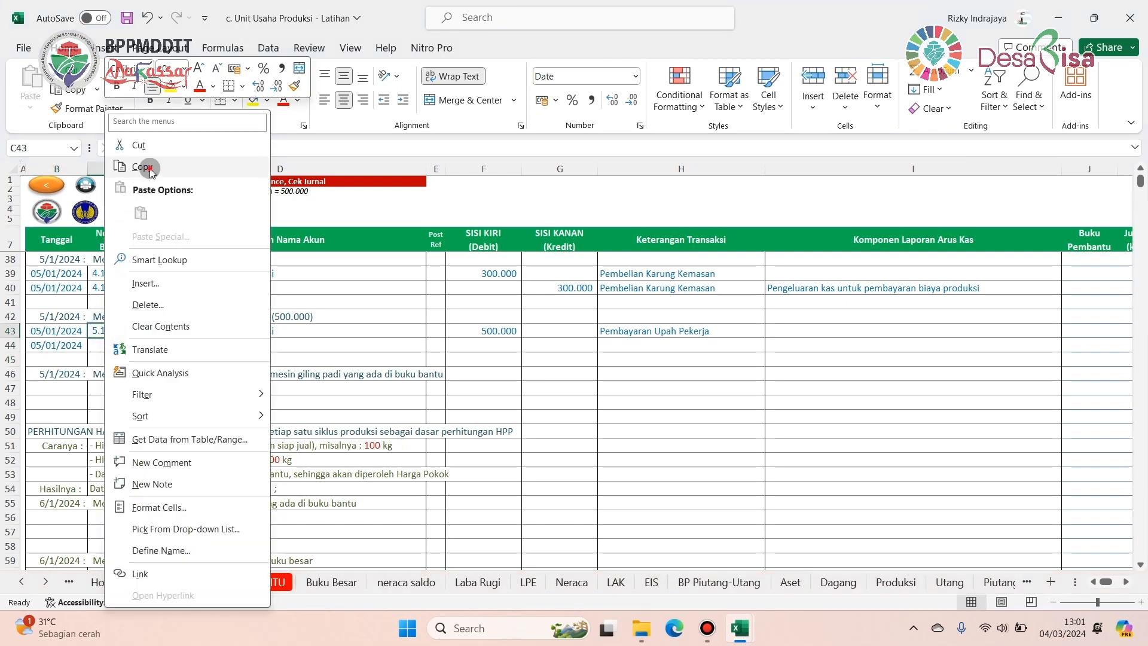
left_click(150, 167)
right_click(110, 345)
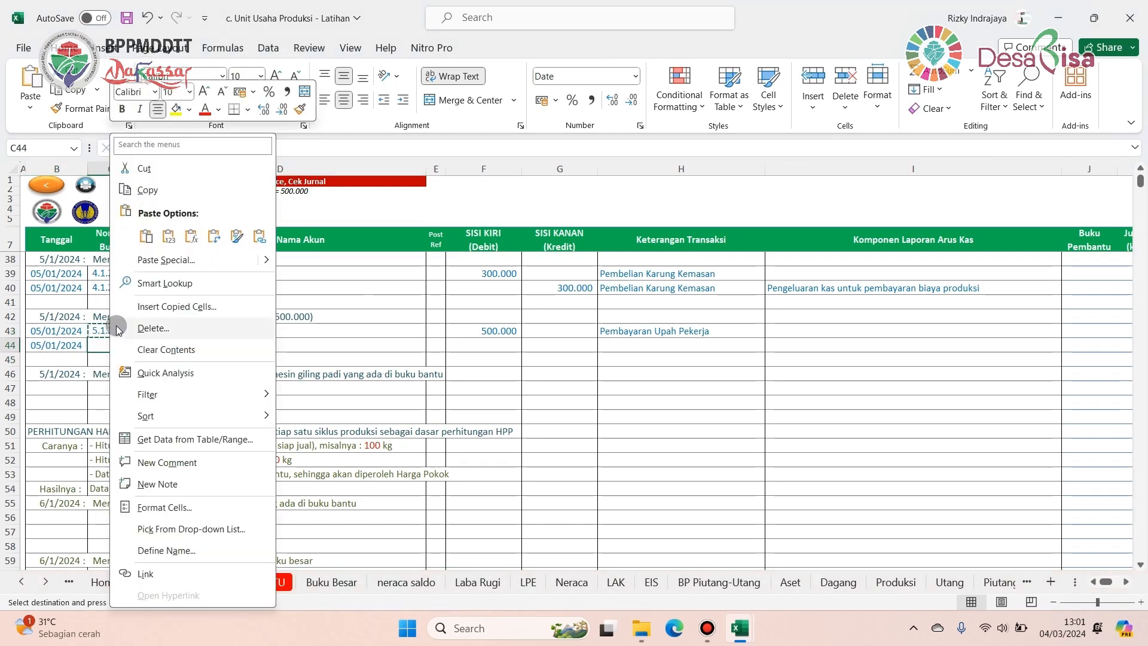
left_click(145, 237)
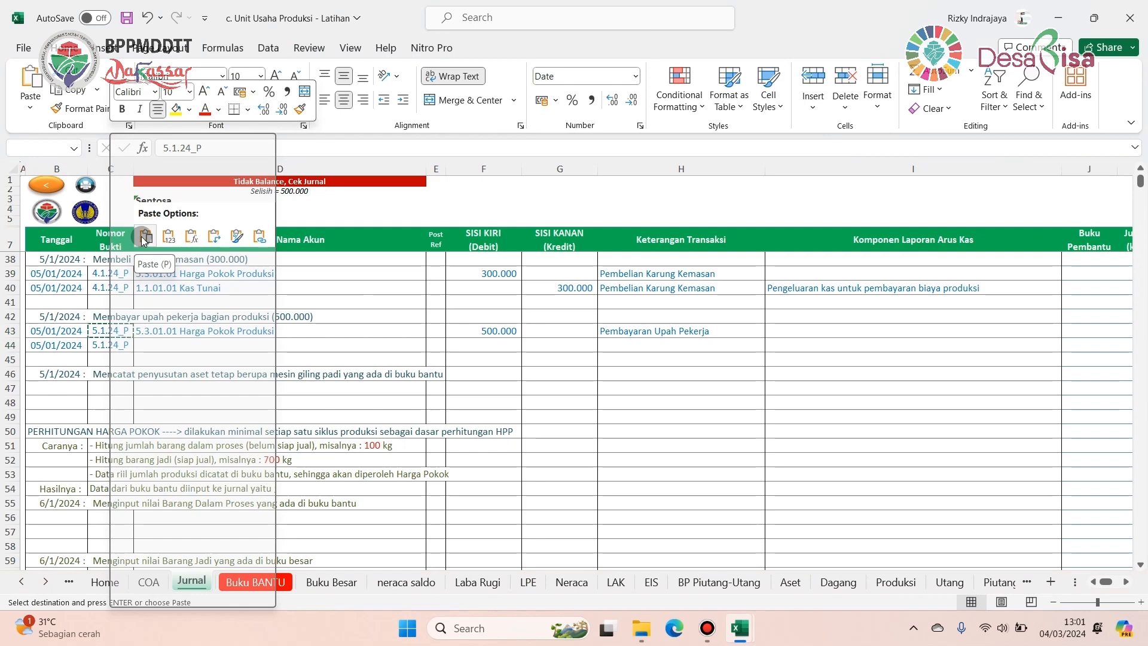
- Set the account in row 44 to 1.1.01.01 Kas Tunai, using the keyword "Kas", and enter a credit of 500000
left_click(148, 346)
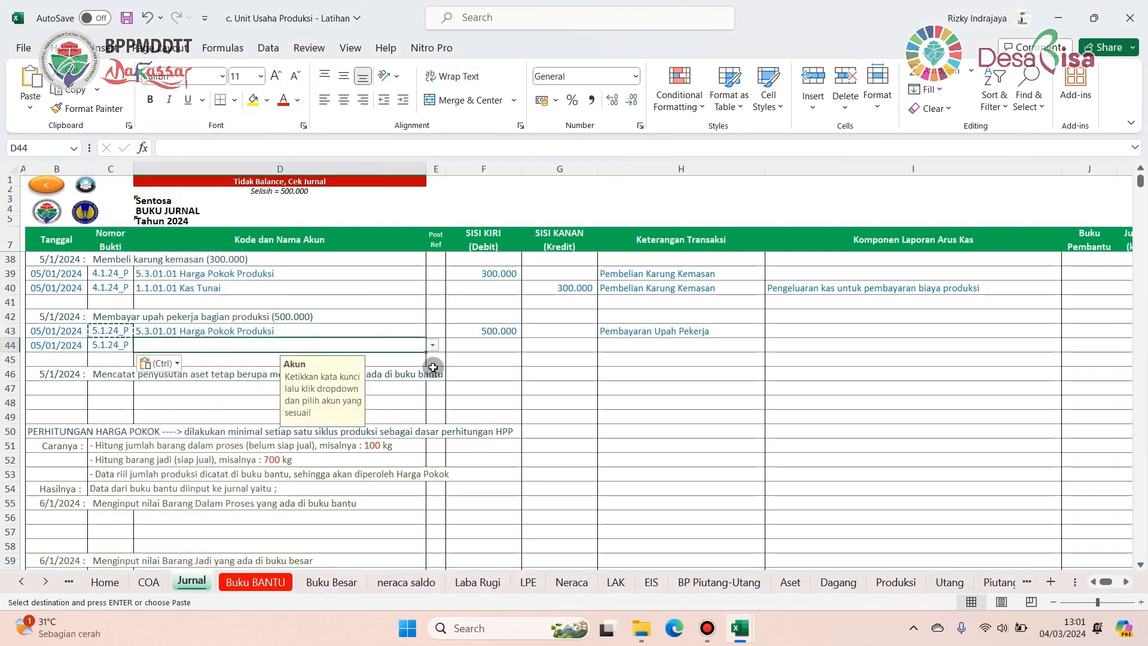
type("Kas")
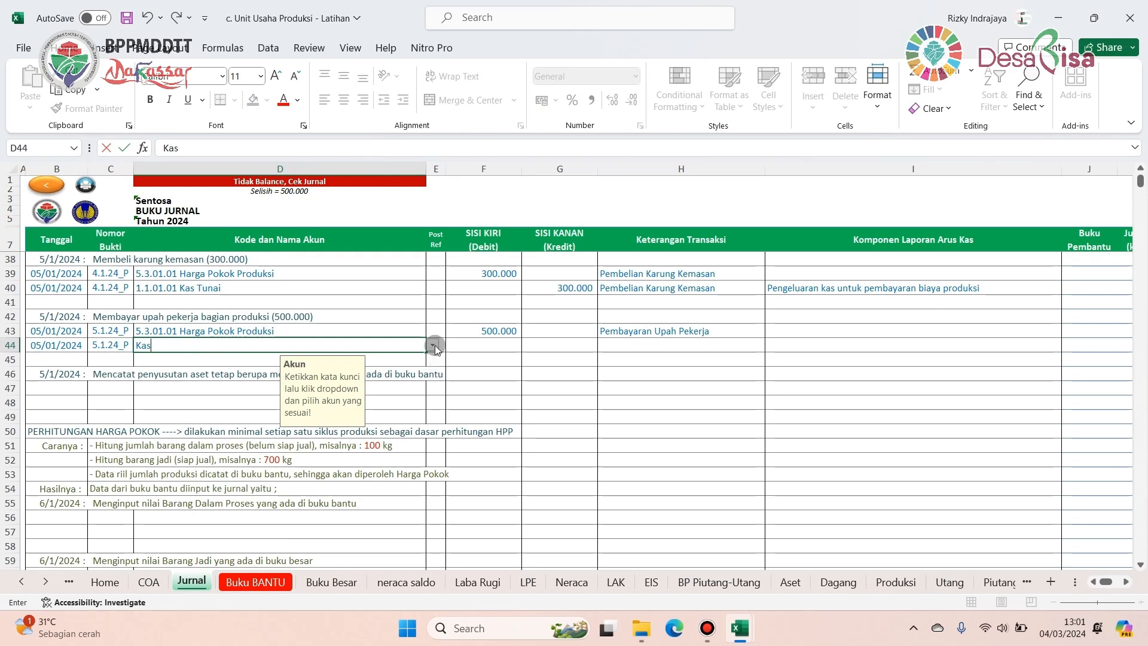
left_click(436, 346)
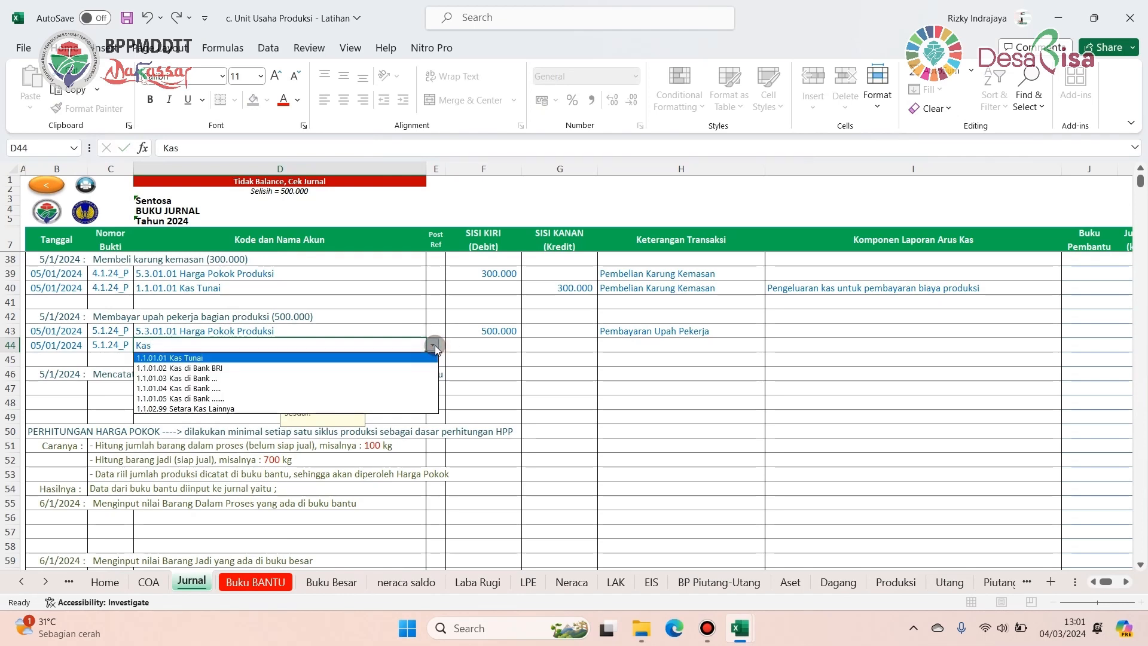
left_click(259, 358)
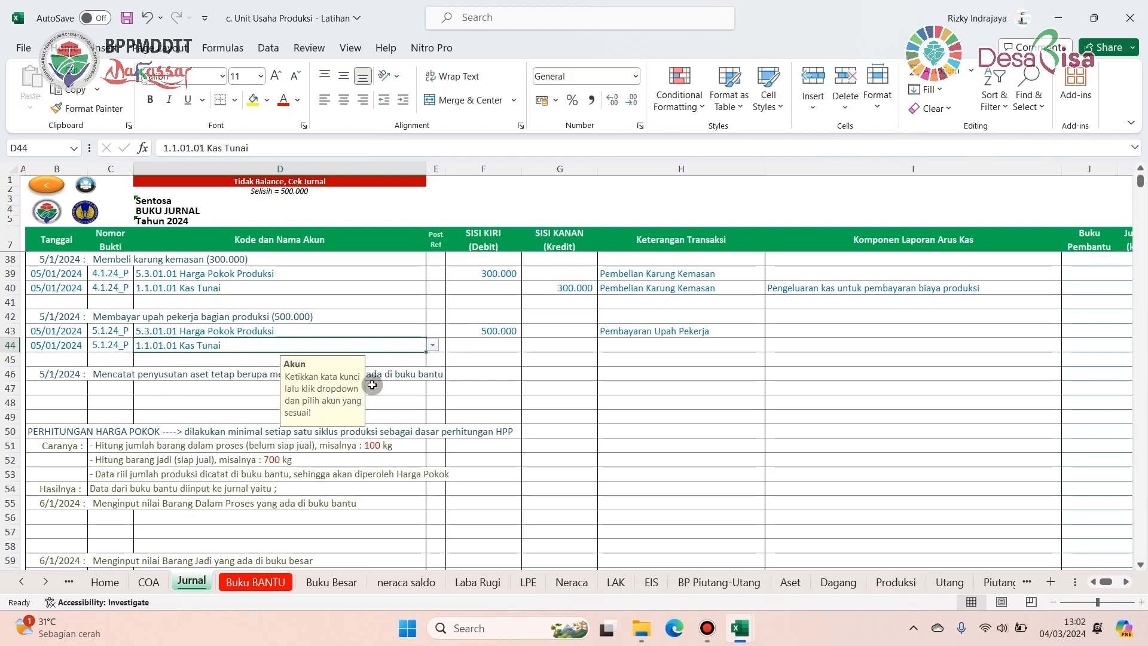
left_click(544, 347)
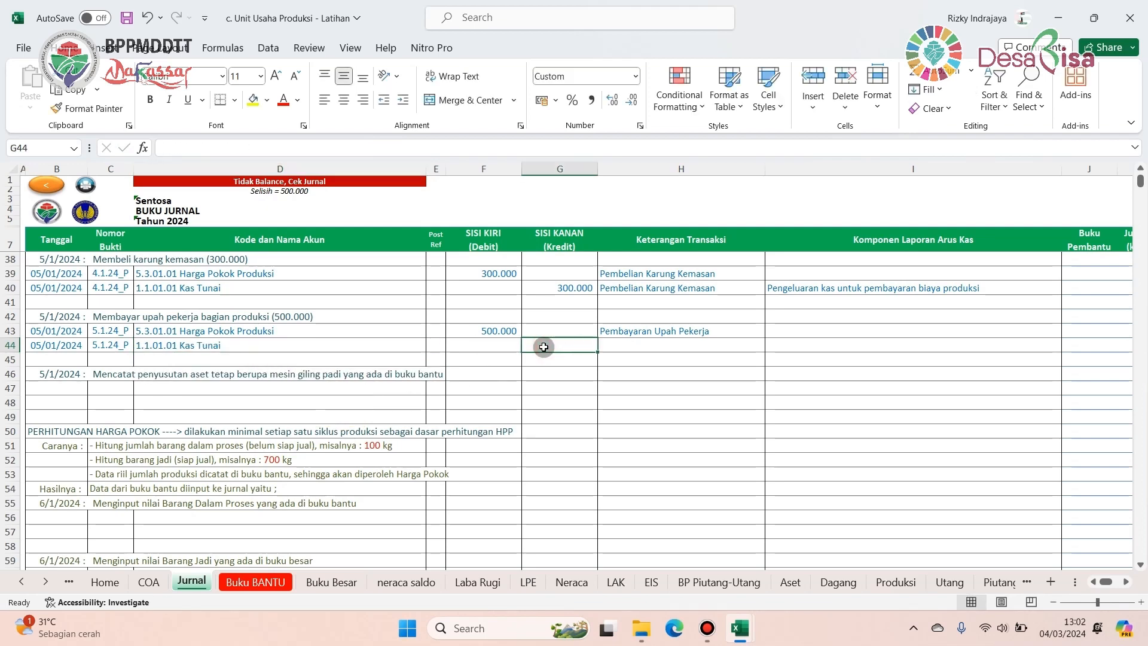
type("500000")
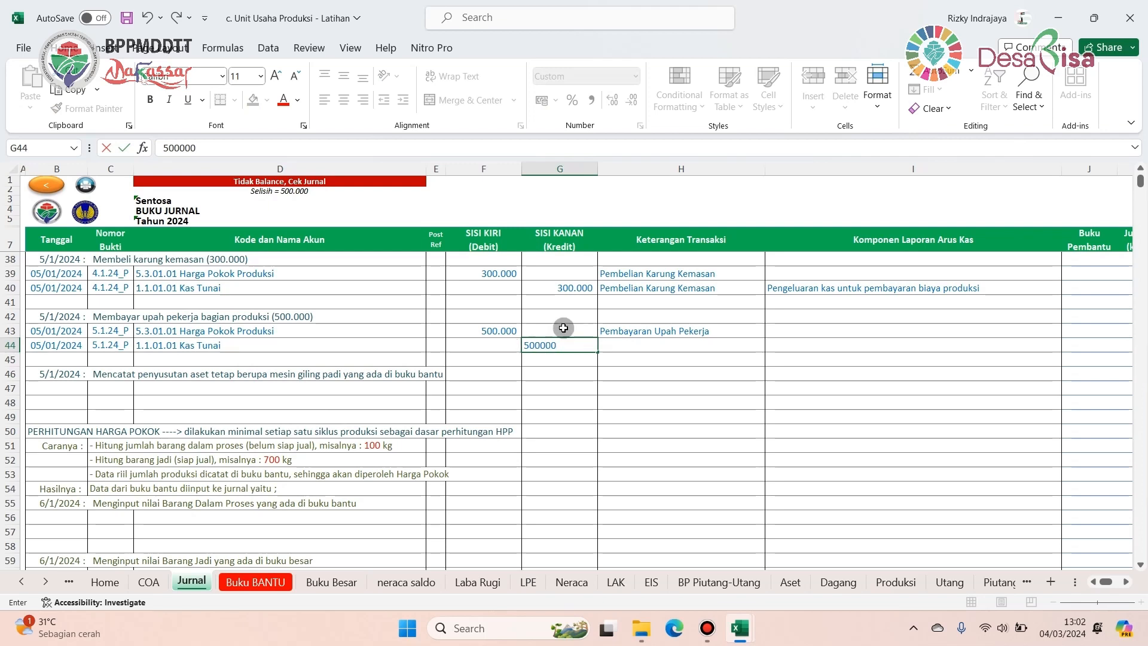
- Enter the transaction description "Pembayaran Upah Pekerja" in row 44
left_click(636, 347)
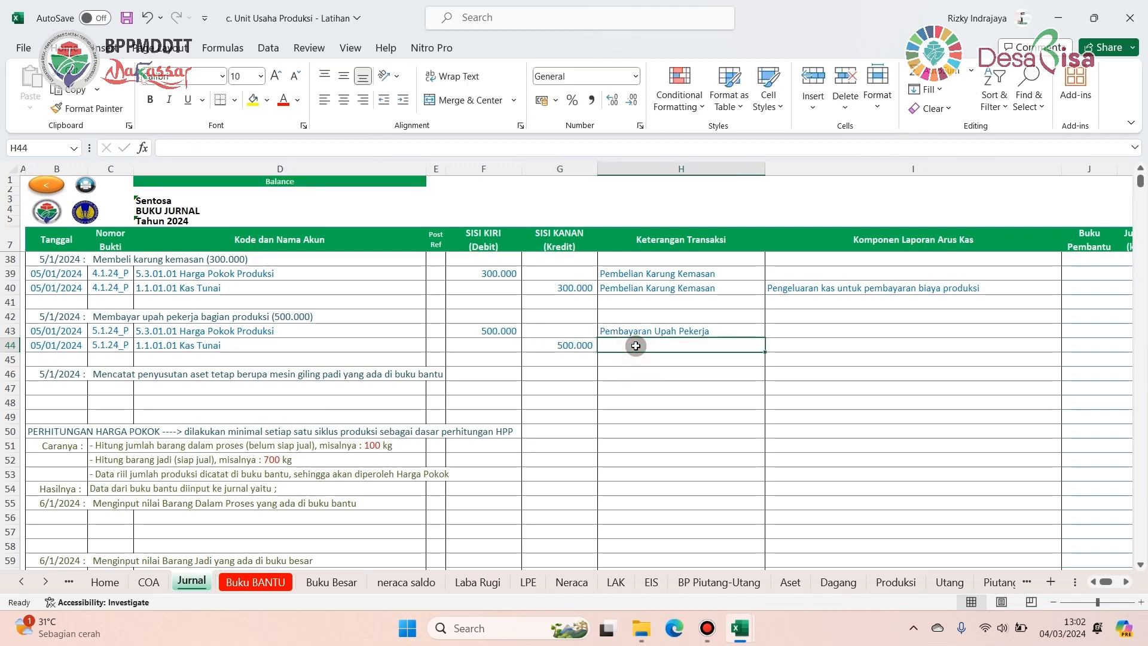
type("Pembayaran Upah Pekerja")
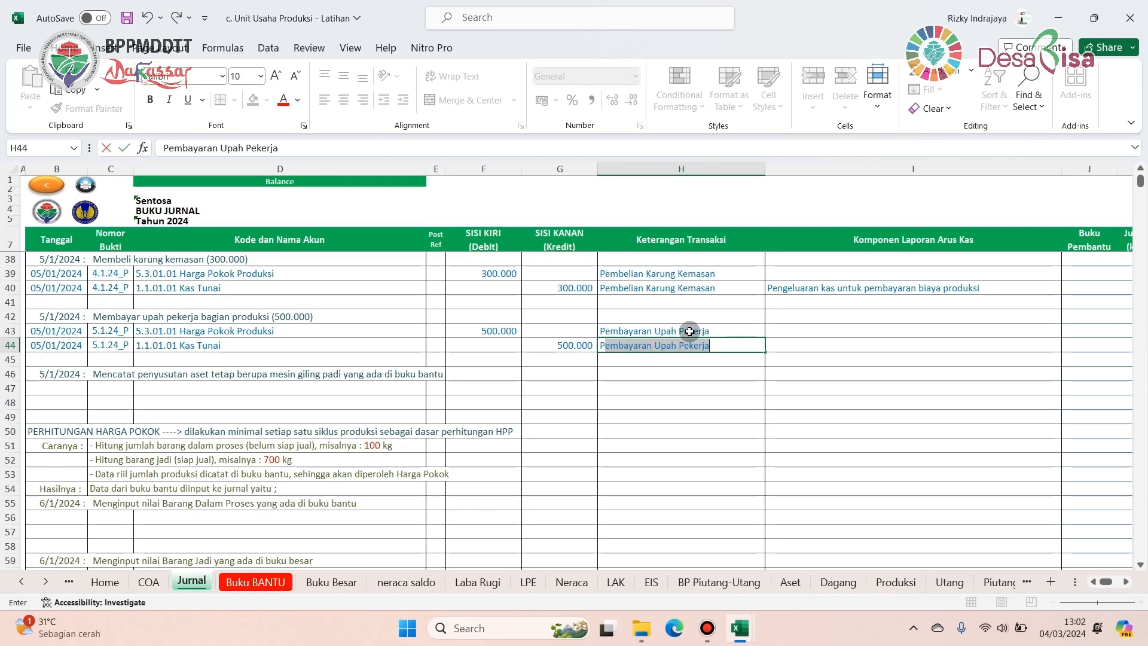
left_click(727, 371)
left_click(725, 348)
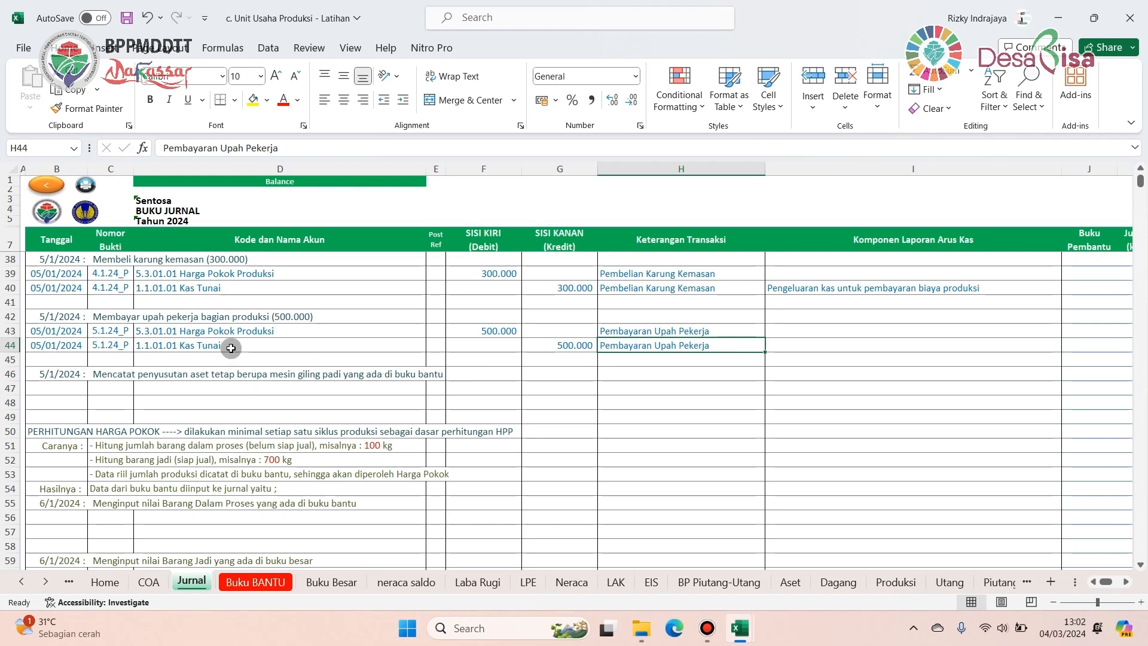
left_click(810, 347)
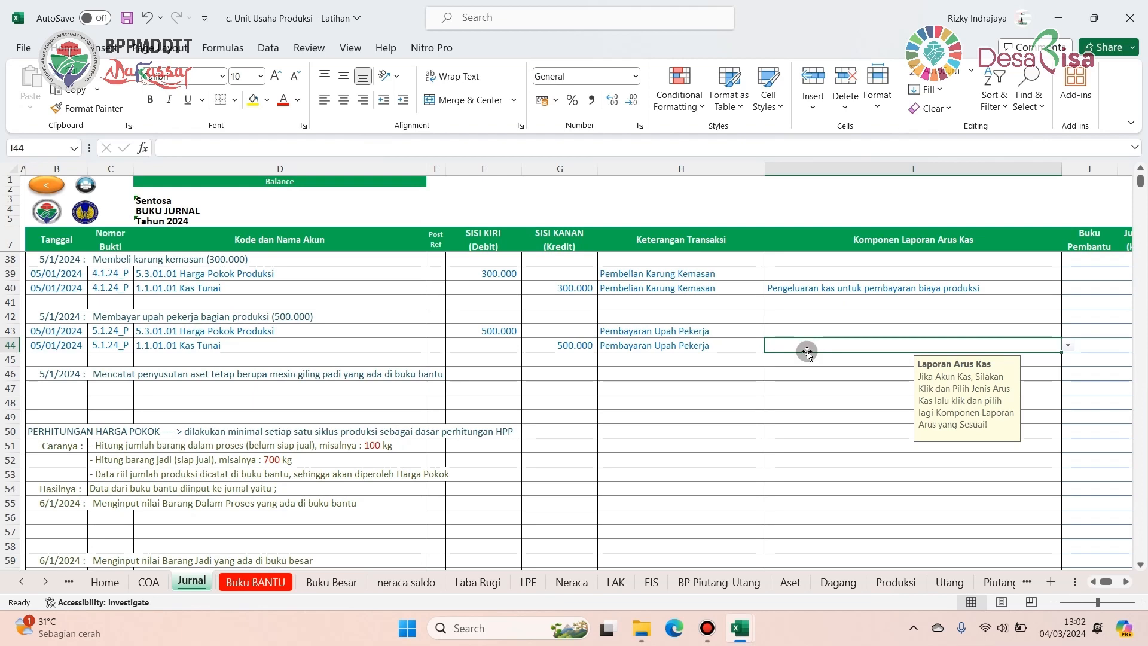
left_click(1068, 344)
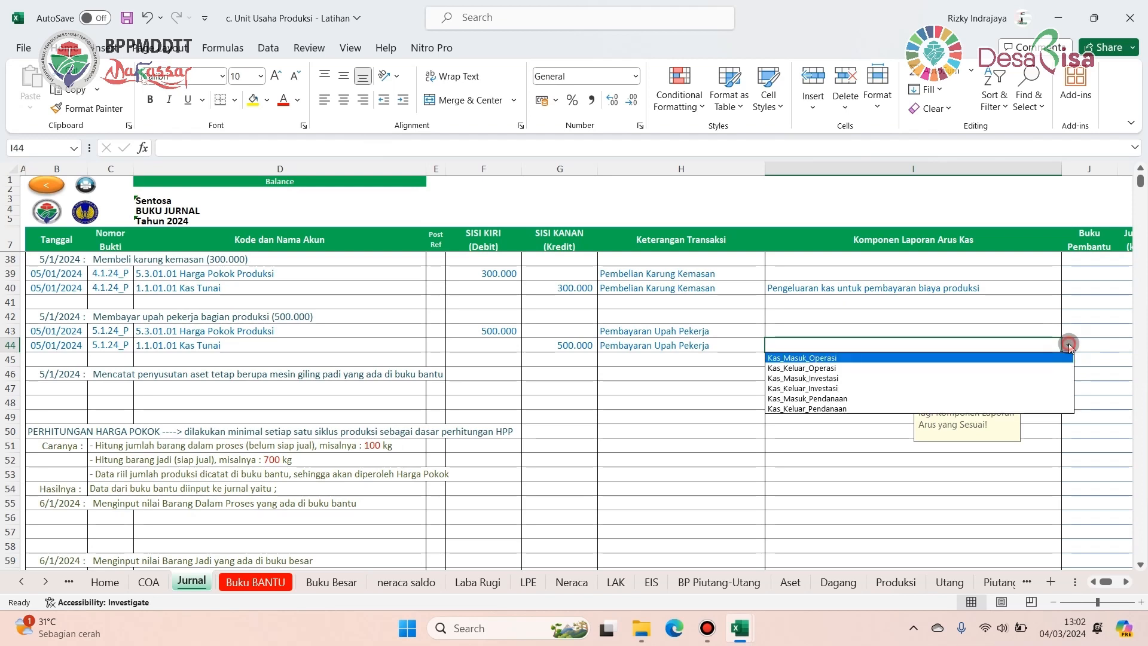
left_click(821, 368)
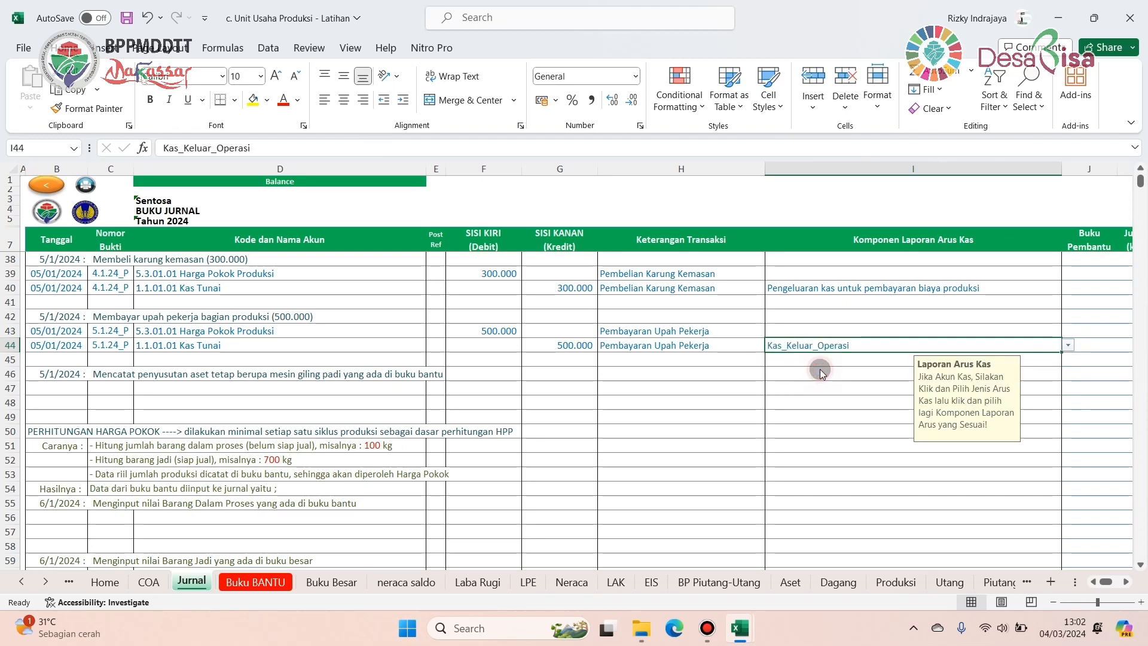
left_click(1070, 345)
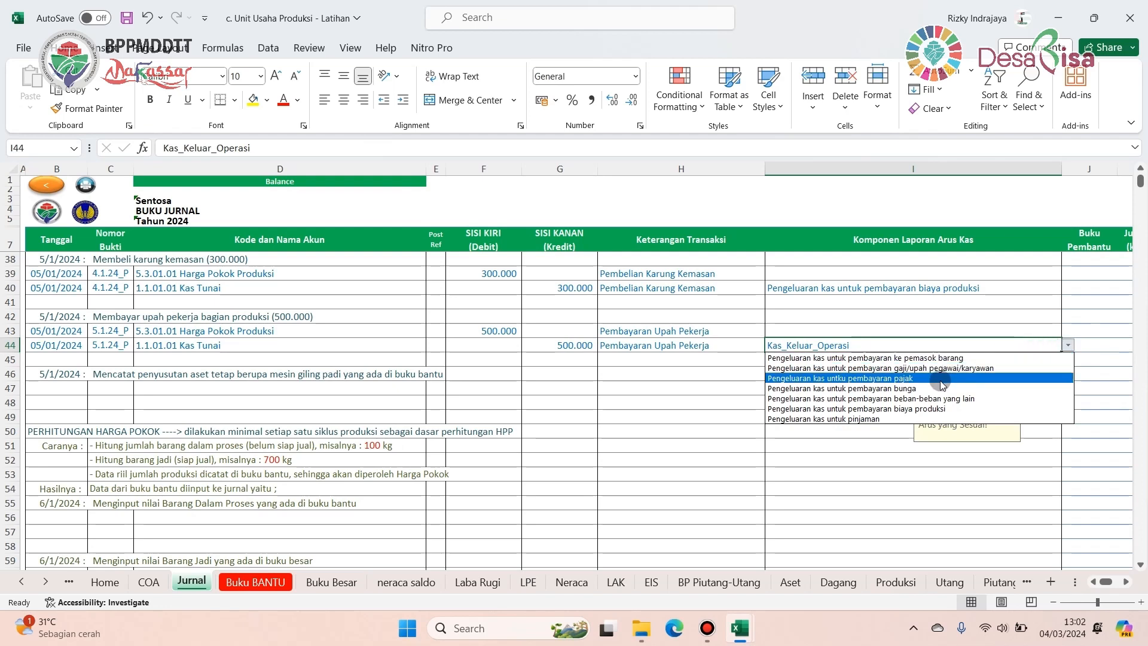
left_click(920, 409)
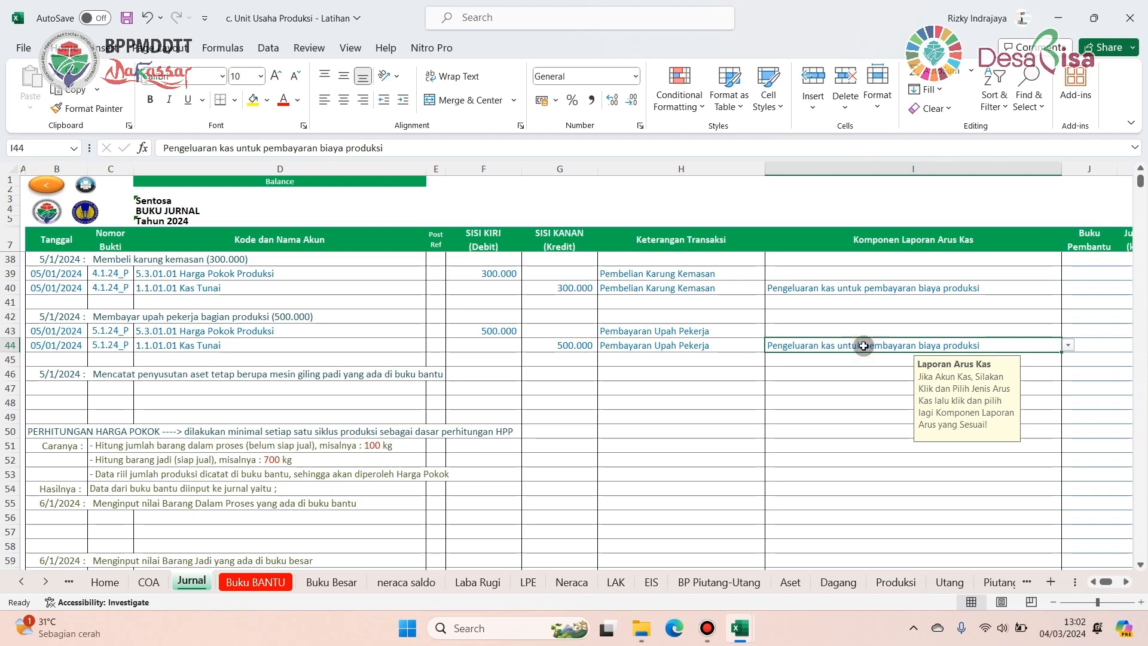
left_click(845, 385)
left_click(845, 348)
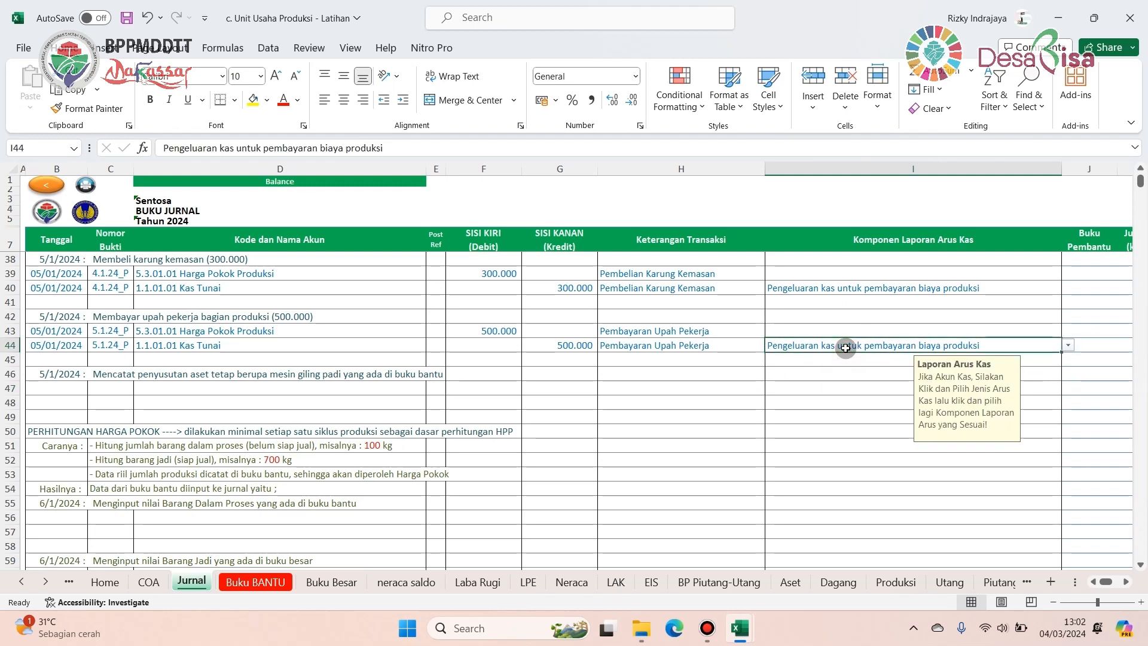
key("Delete")
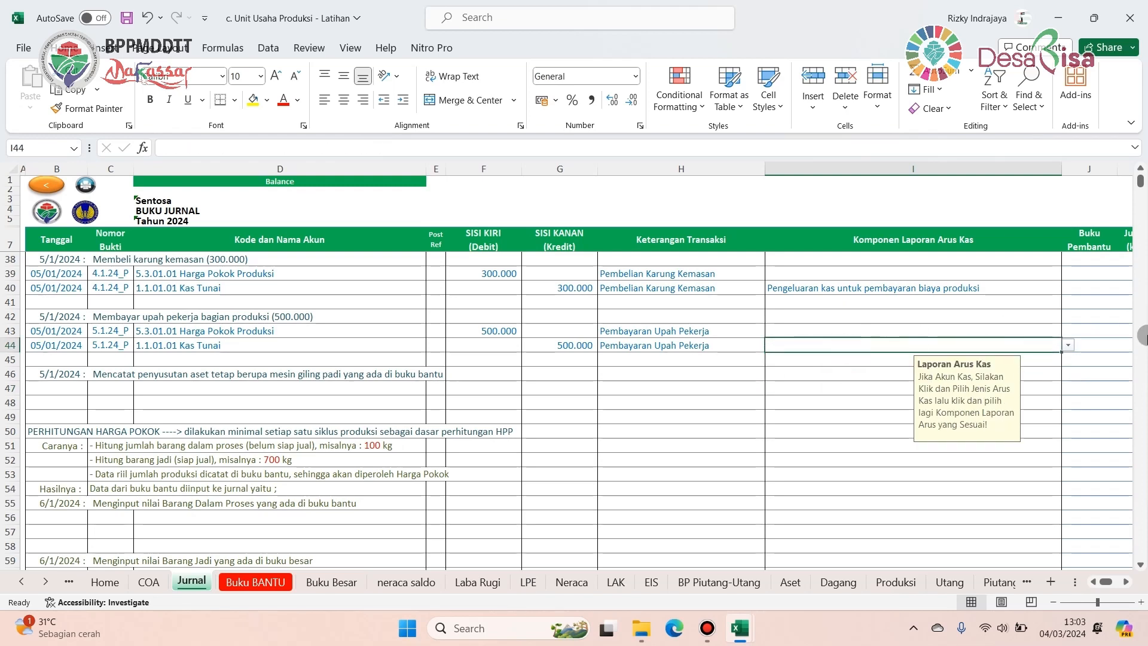
- Set the cash flow component in row 44 to Kas_Keluar_Operasi, refined to "Pengeluaran kas untuk pembayaran biaya produksi"
left_click(1068, 345)
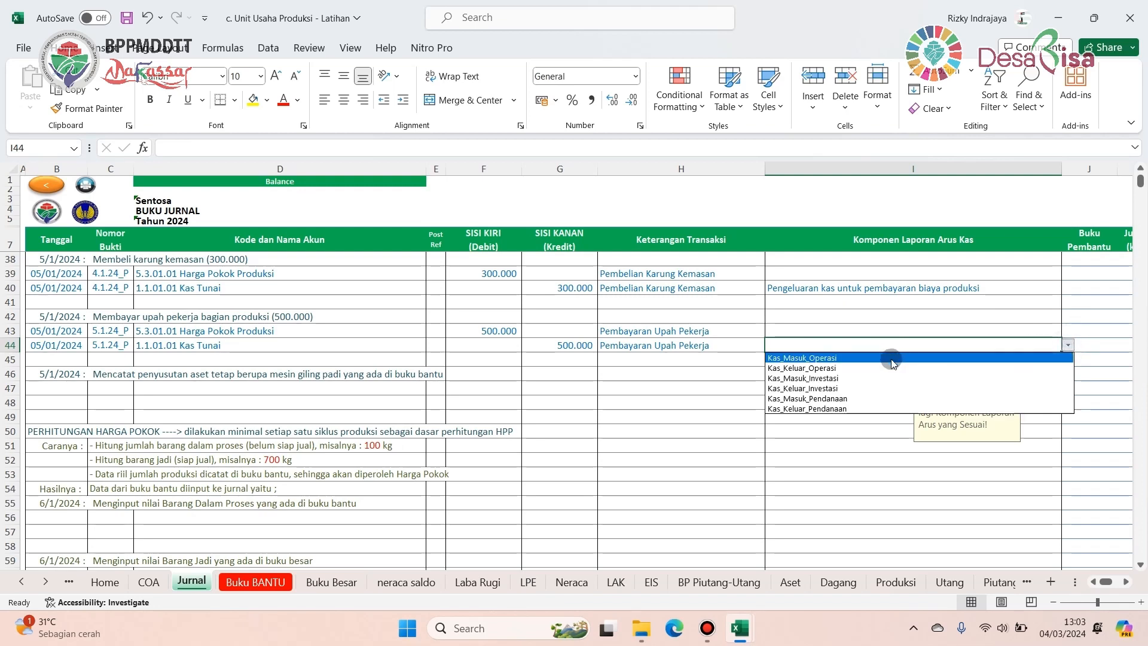
left_click(812, 369)
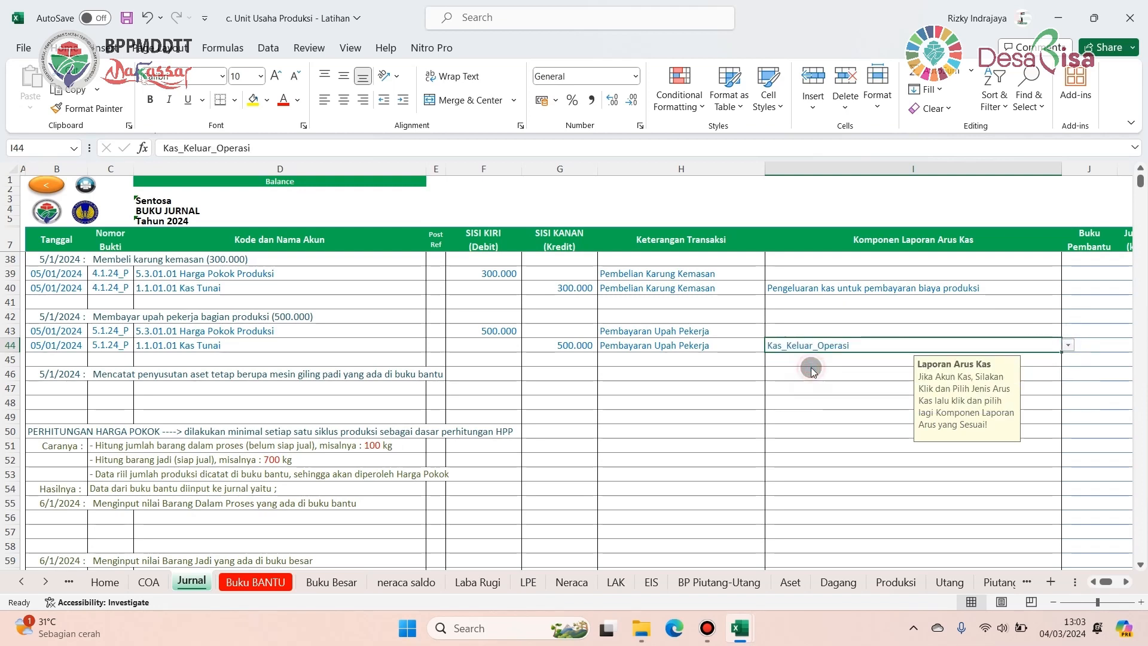
left_click(1067, 347)
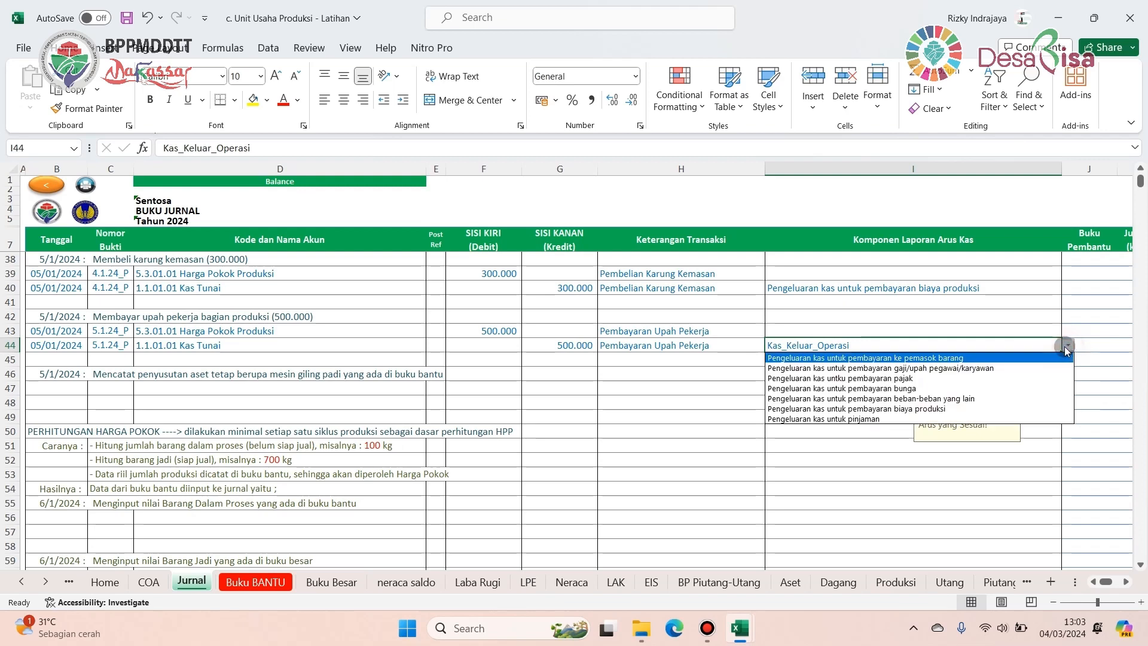
left_click(898, 410)
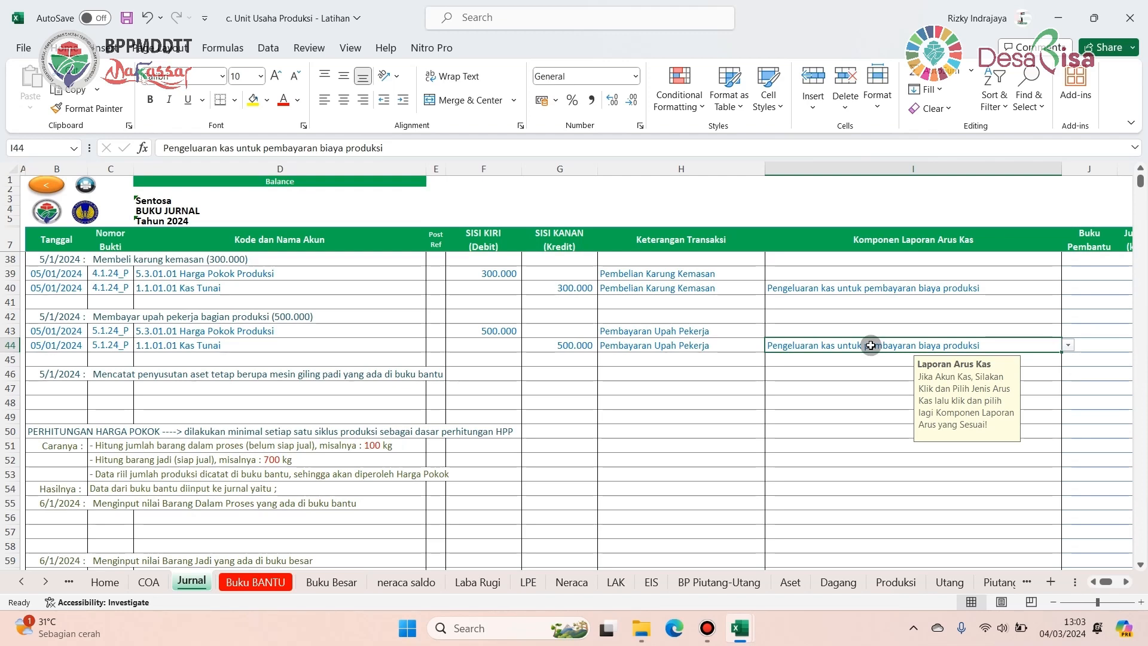
- Reselect Kas_Keluar_Operasi and its production-cost payment component for the cash flow entry in row 44
left_click(1068, 344)
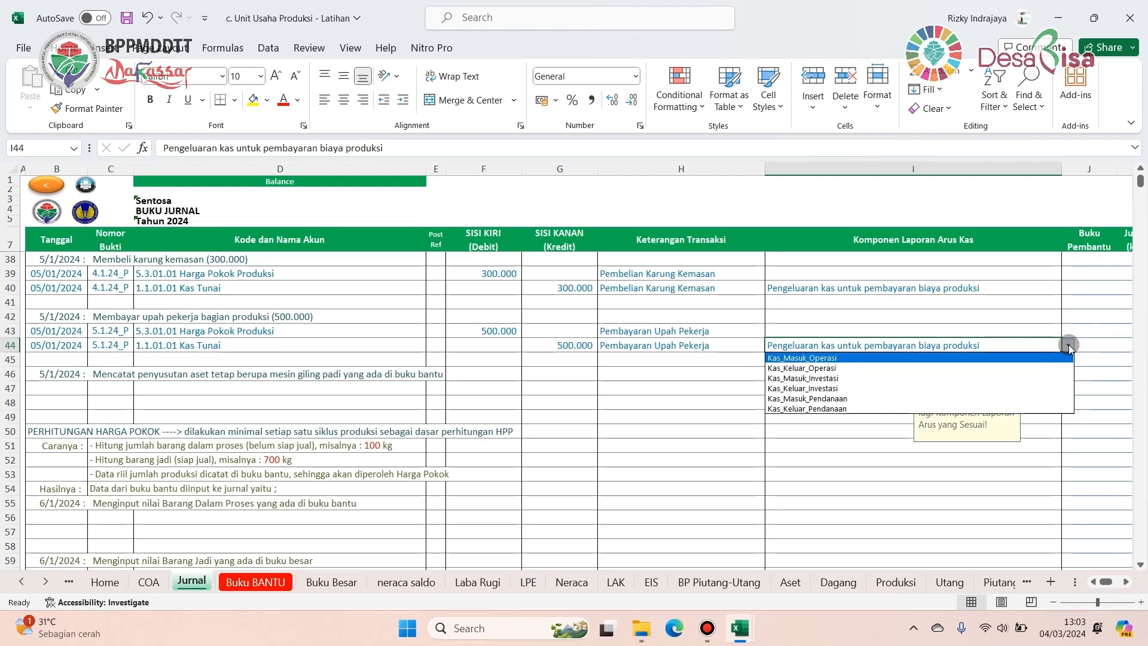
left_click(826, 368)
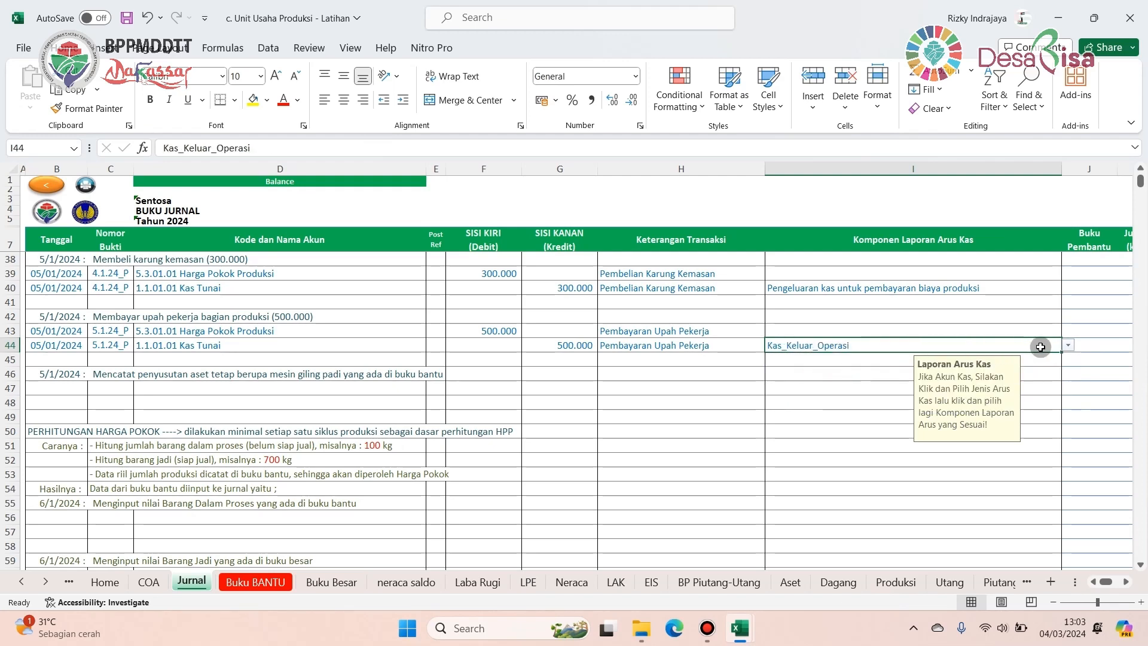
left_click(1068, 344)
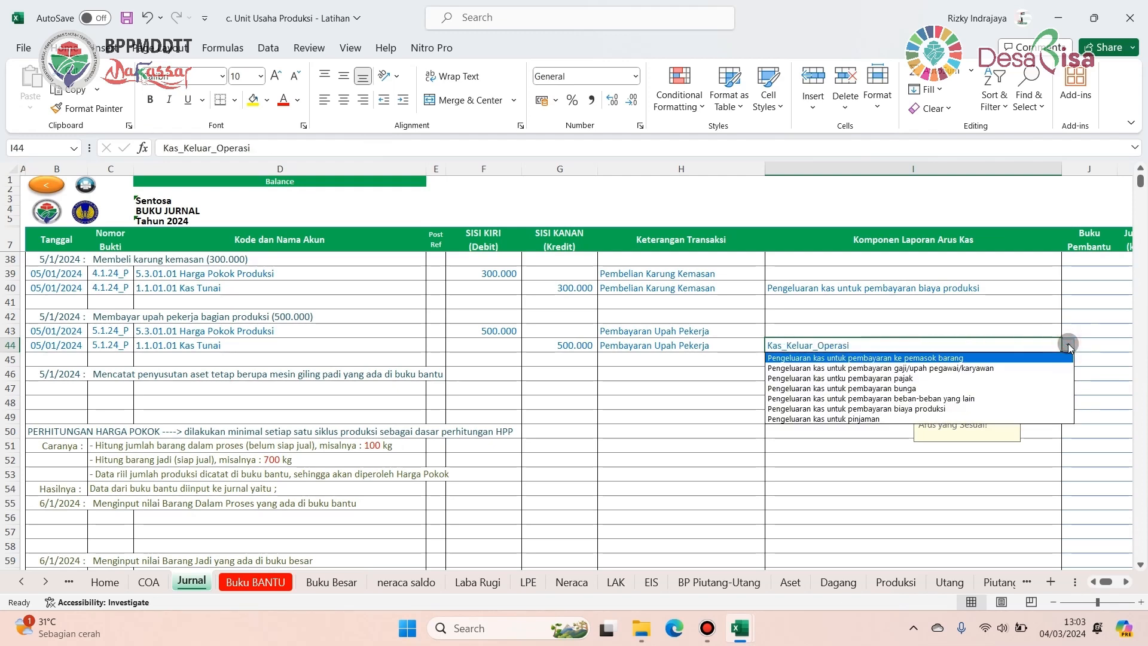
left_click(903, 409)
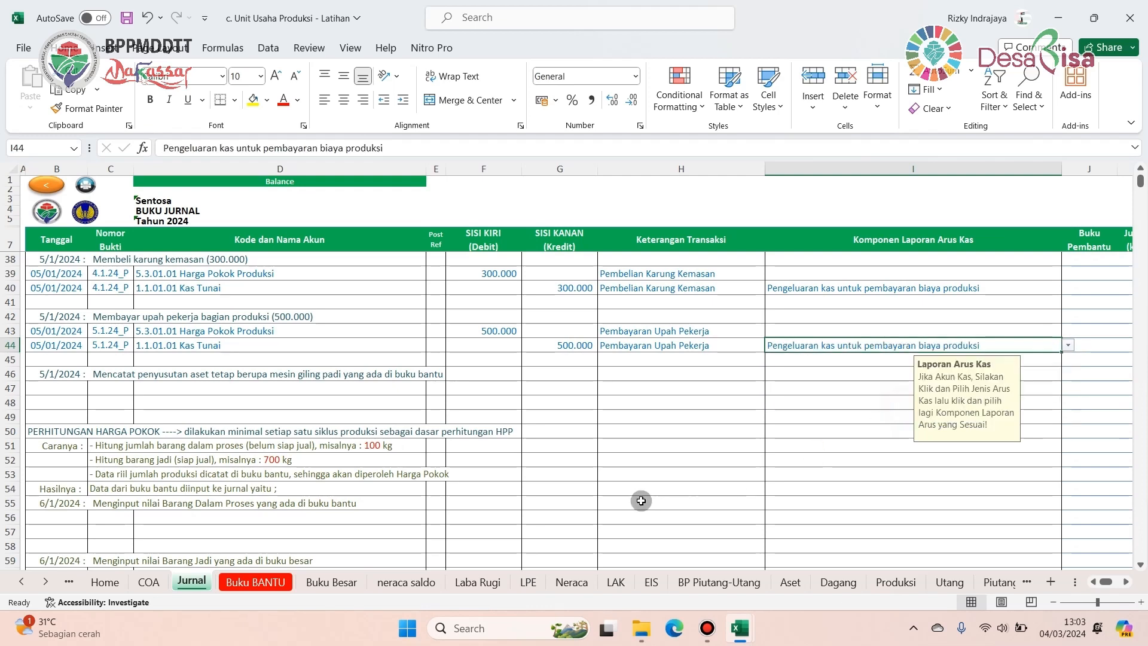
- Date row 47 as 05/01/2024 and enter the voucher number 6.1.24_P for the rice mill depreciation
left_click(60, 389)
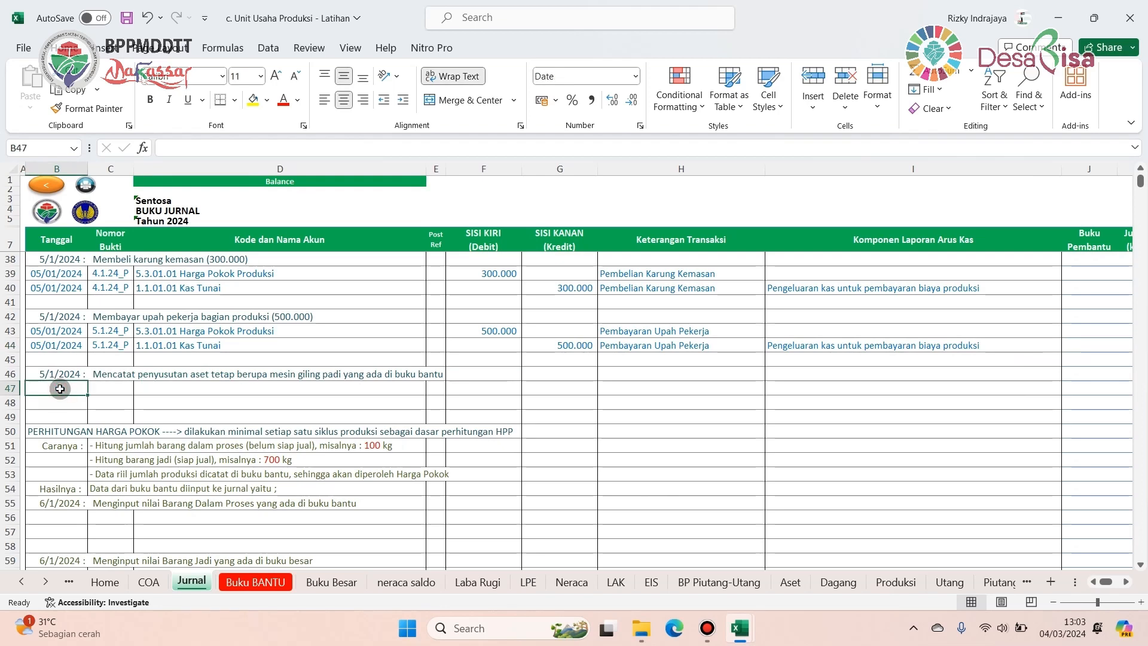
type("5")
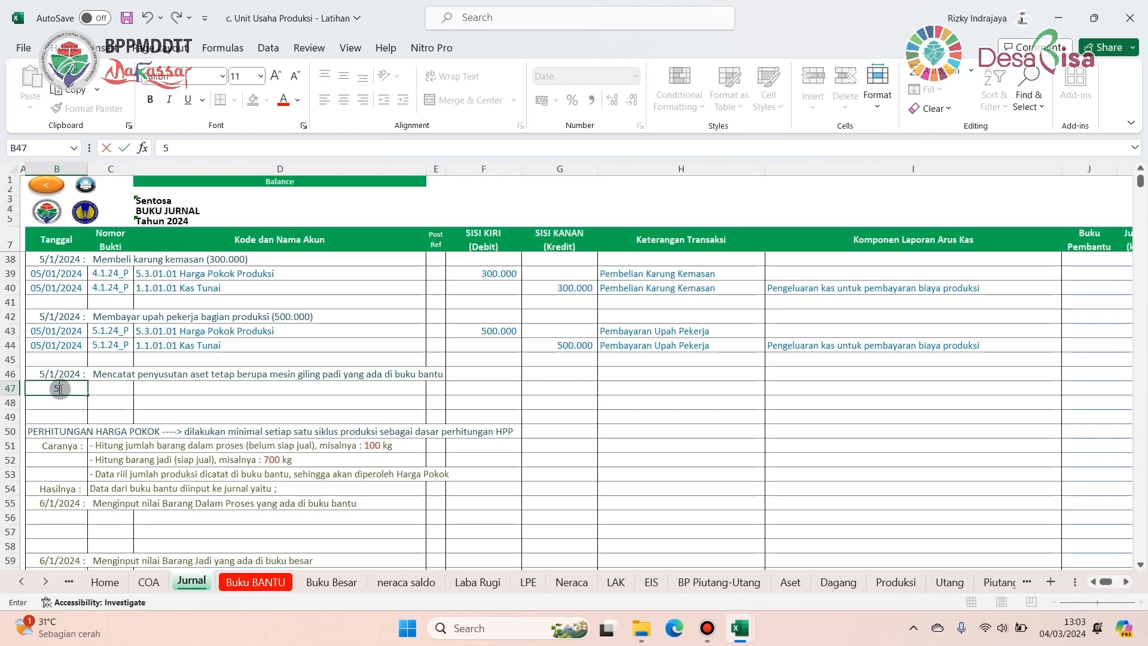
type("/1")
key("Return")
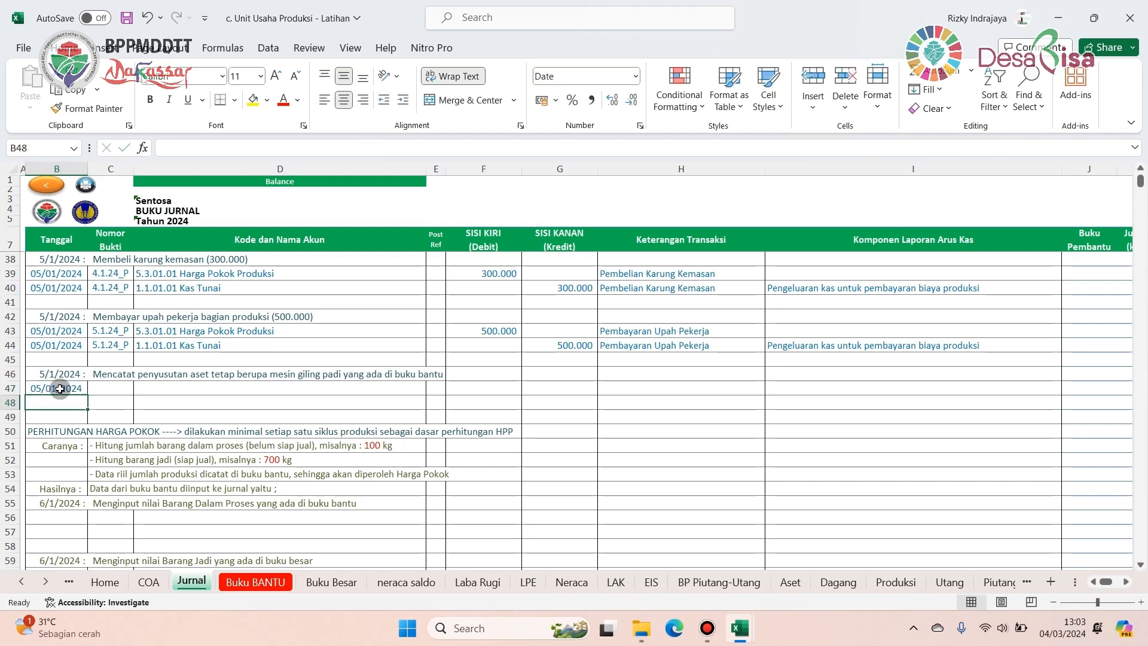
left_click(99, 386)
type("6")
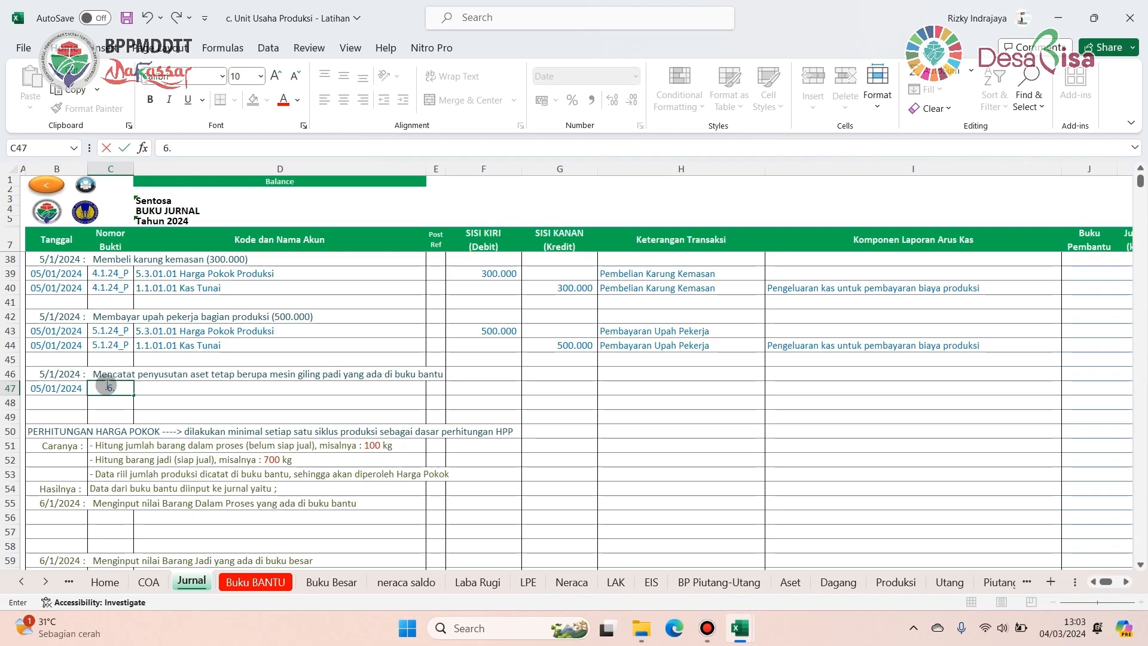
type(".1.24_P")
- Set the account in row 47 to 5.3.01.01 Harga Pokok Produksi, using the keyword "Harga"
left_click(167, 388)
type("Harga")
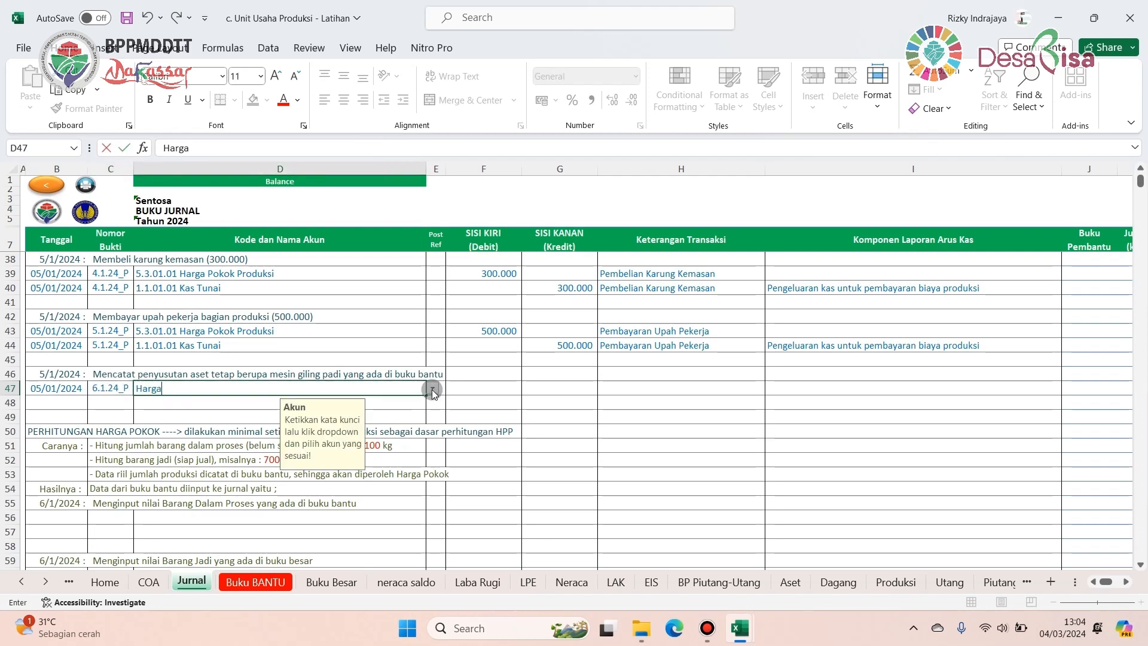
left_click(432, 389)
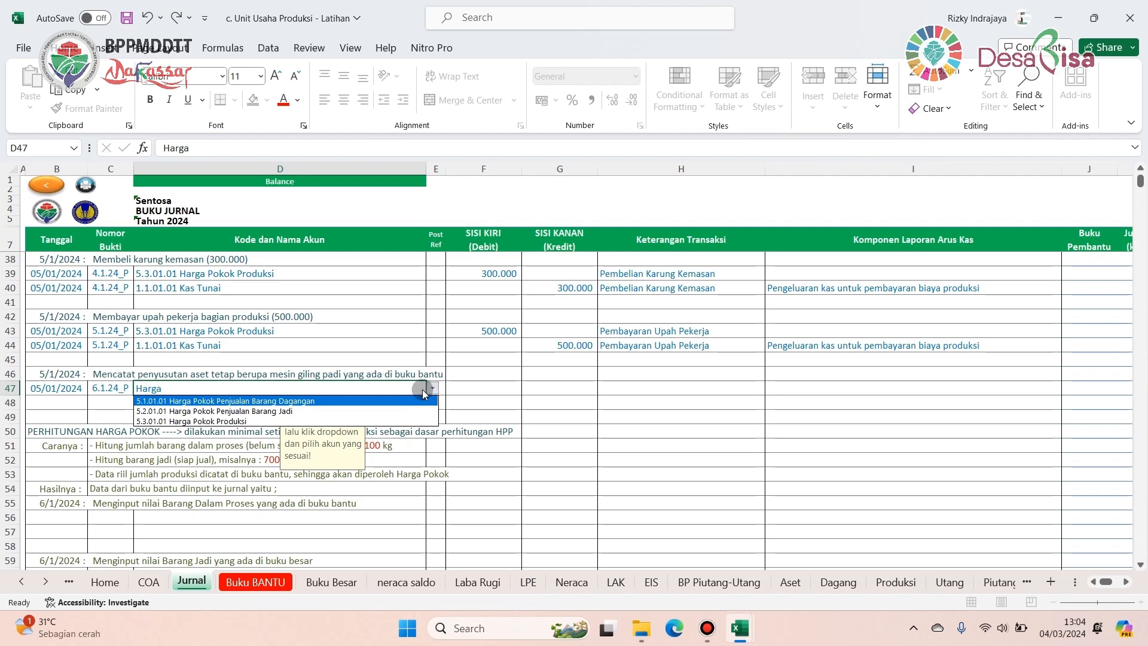
left_click(245, 421)
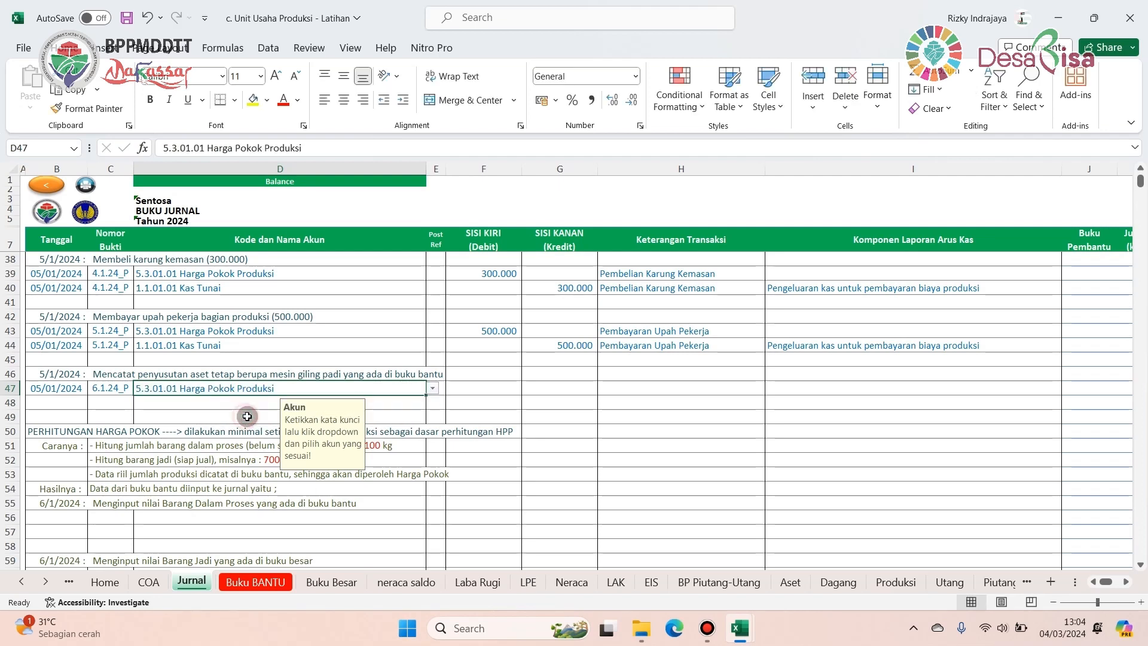
- Look up this month's depreciation total for "Peralatan dan Mesin" in the fixed asset book for the debit in row 47
left_click(486, 387)
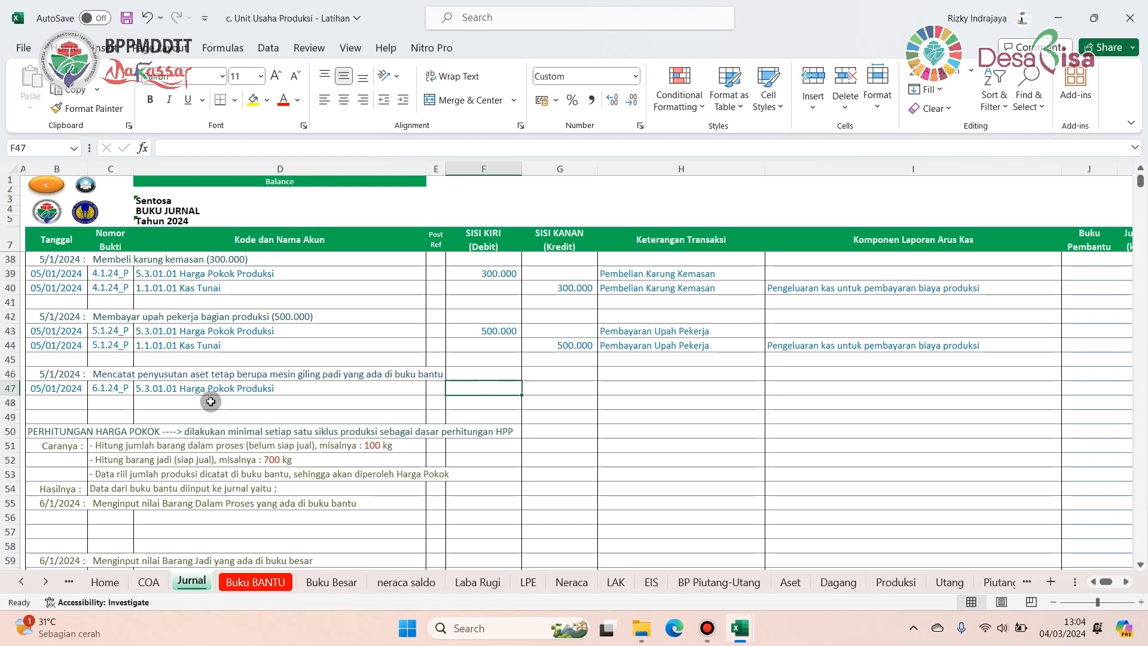
left_click(259, 583)
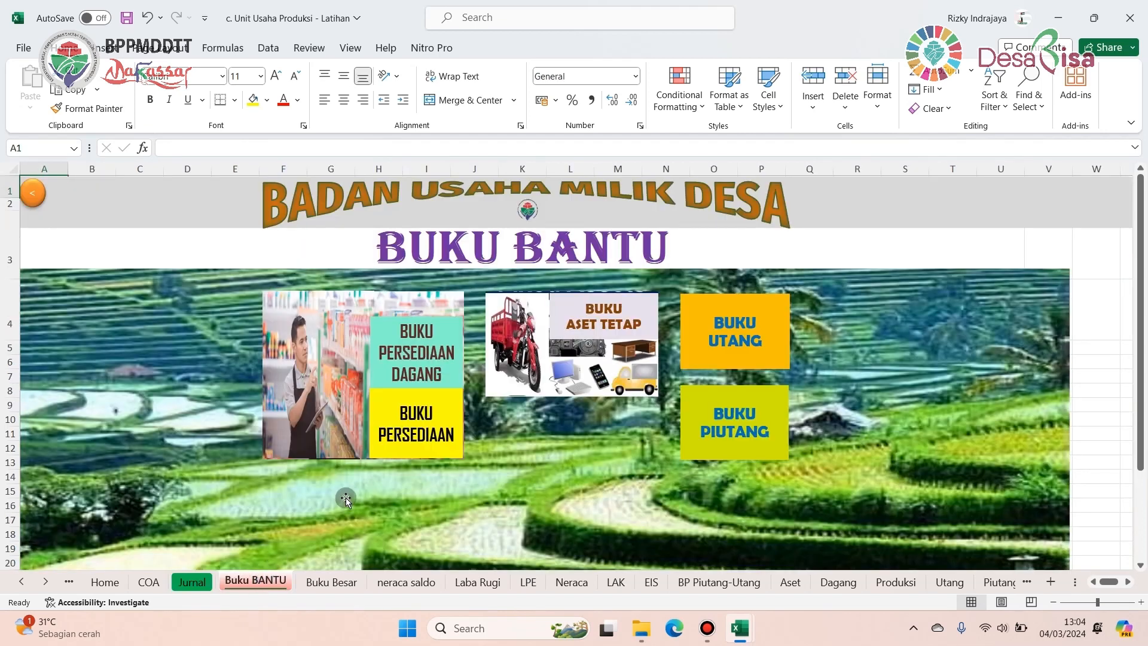
left_click(601, 327)
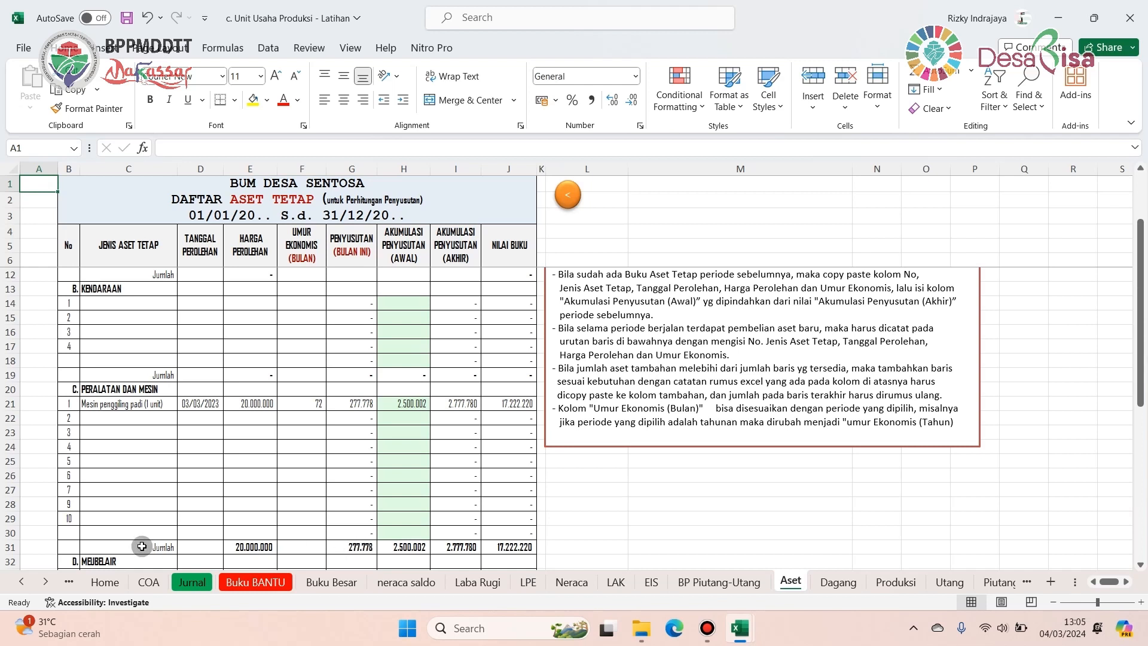
left_click(354, 547)
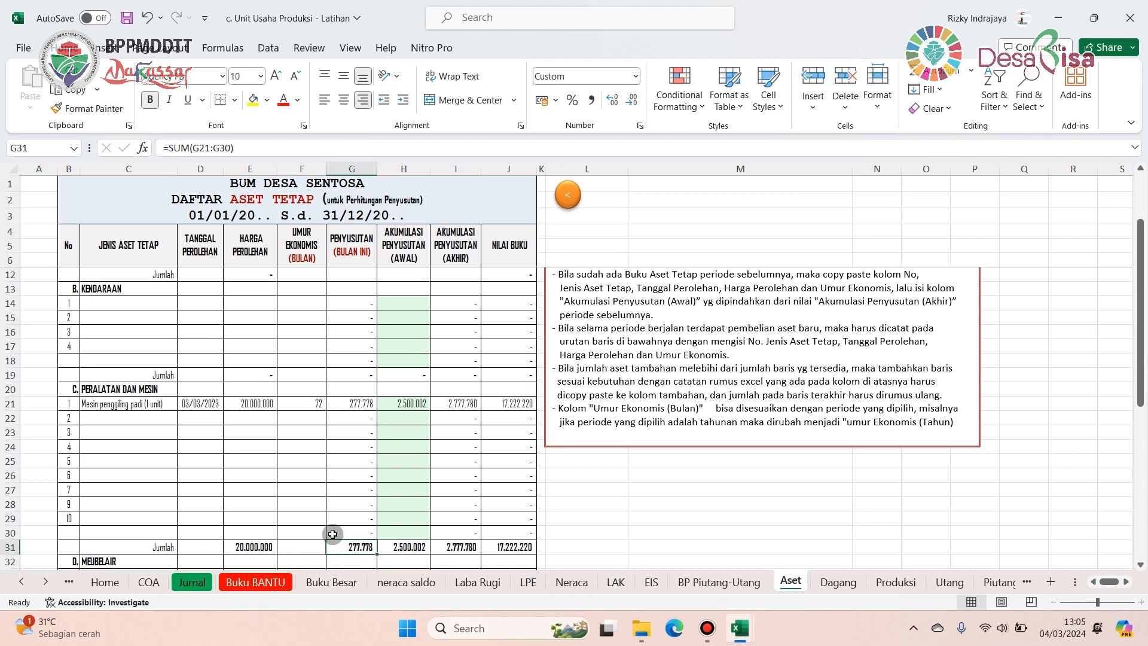
left_click(283, 102)
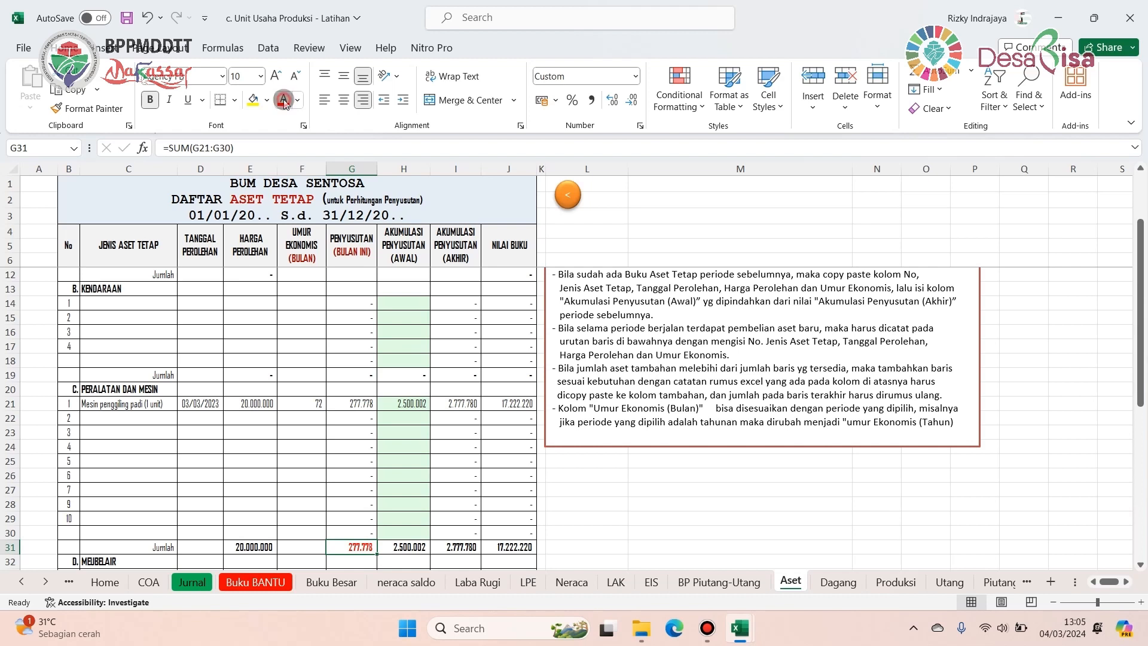
left_click(297, 99)
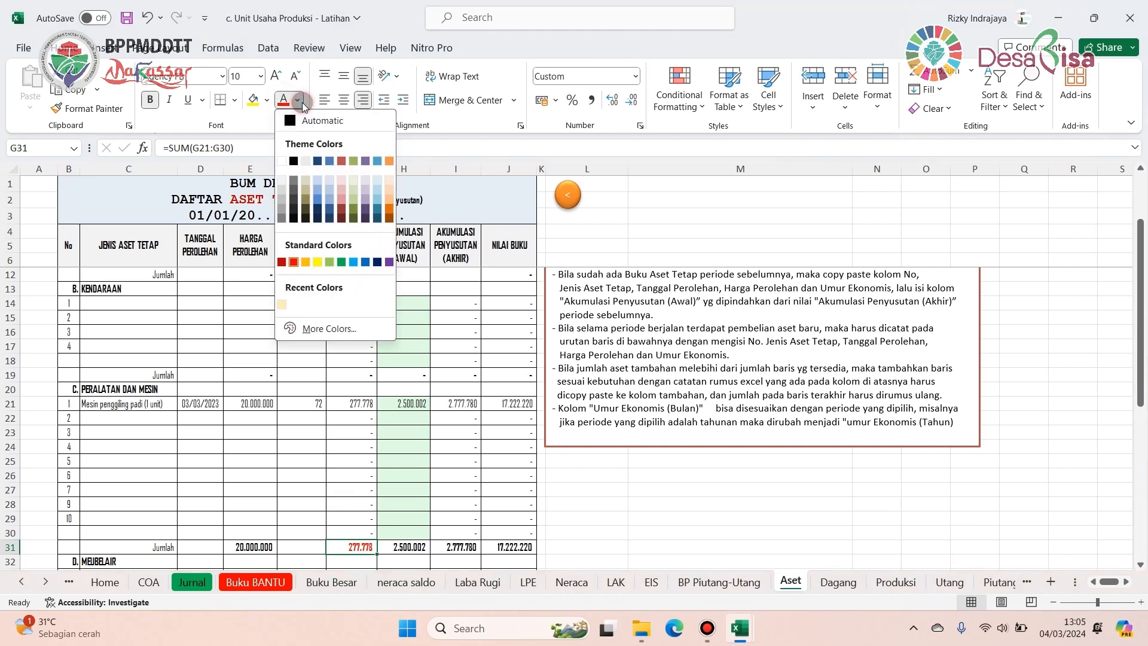
left_click(311, 119)
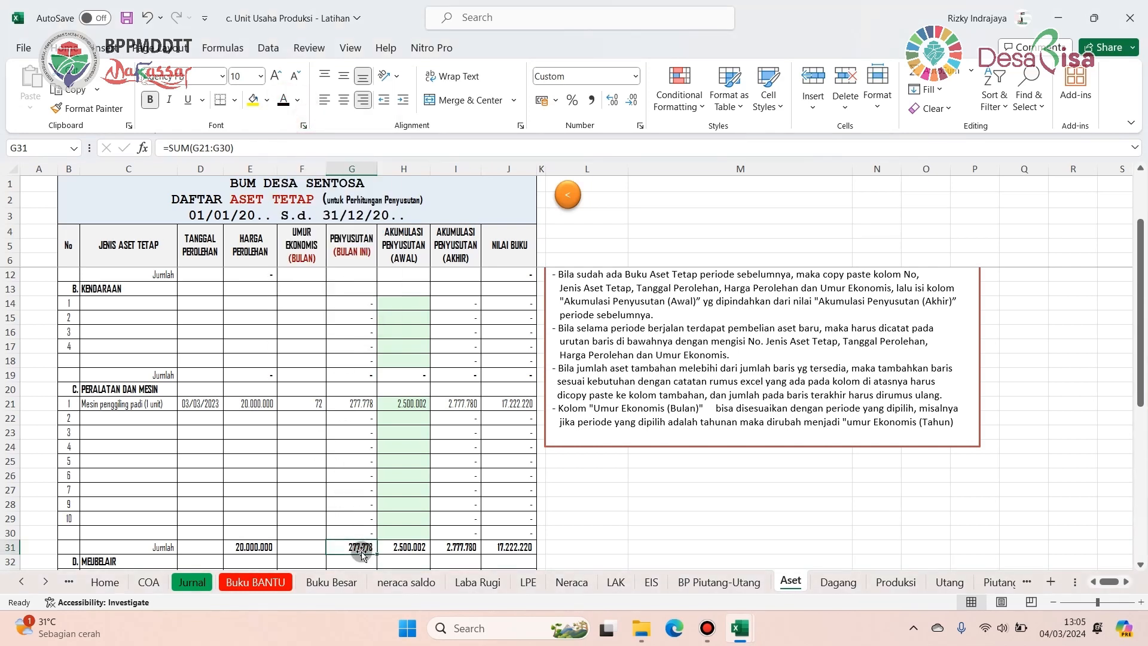
- Enter 277778 as the debit of the Harga Pokok Produksi entry in row 47 of the Jurnal sheet
left_click(199, 583)
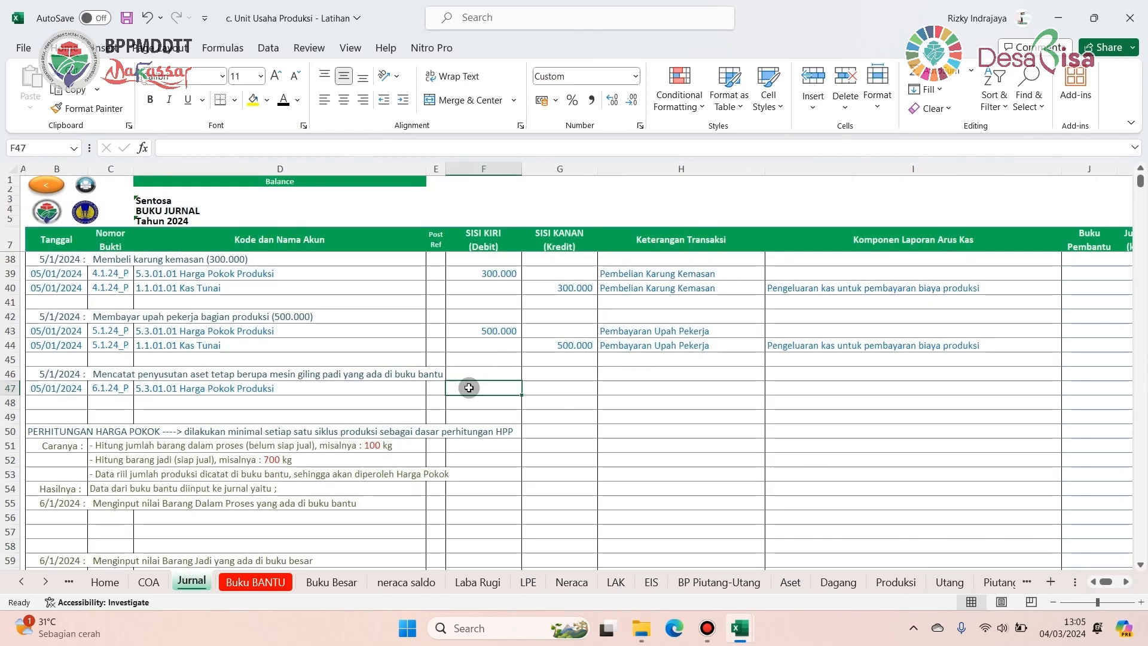
type("2")
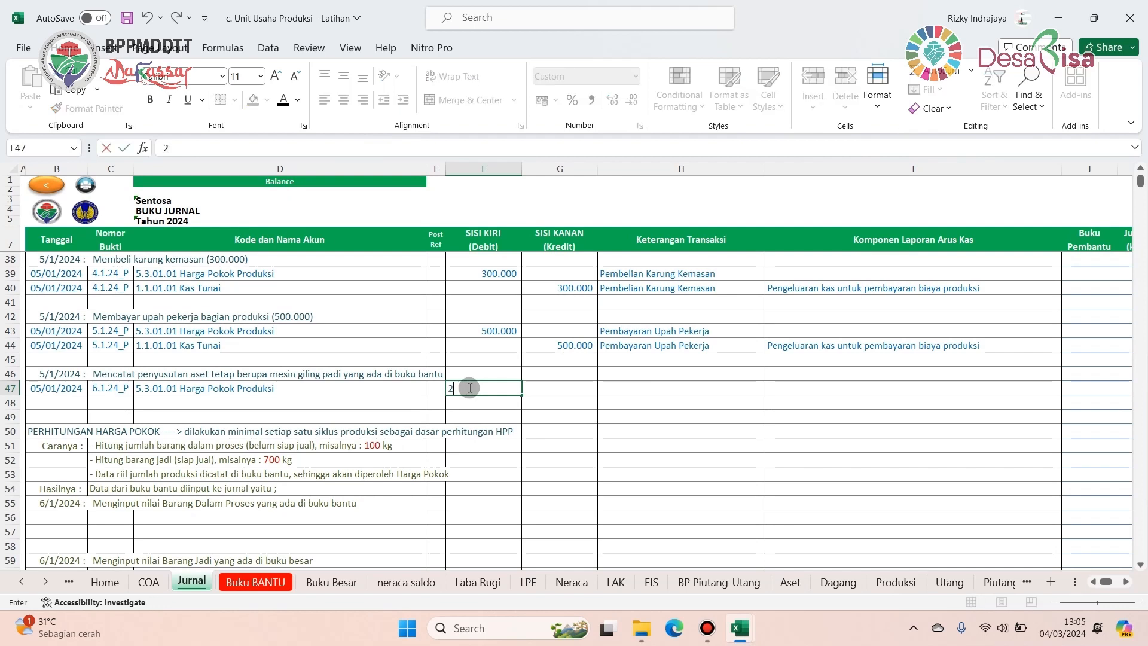
type("77778")
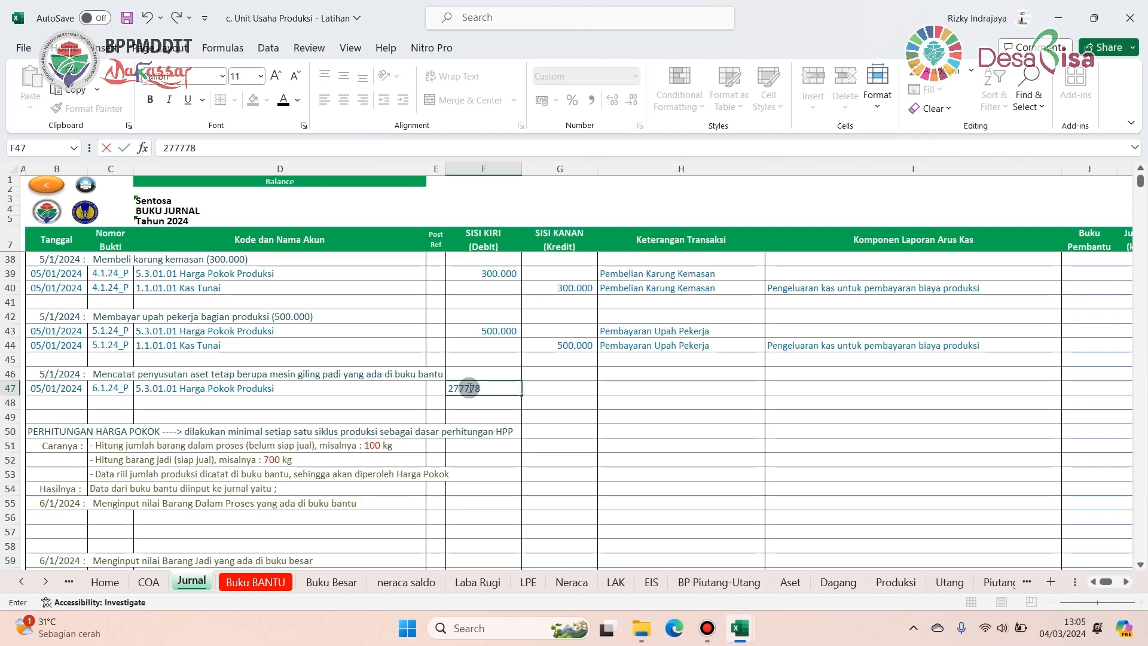
- Date row 48 as 05/01/2024 and copy the voucher number 6.1.24_P into it from row 47
left_click(69, 401)
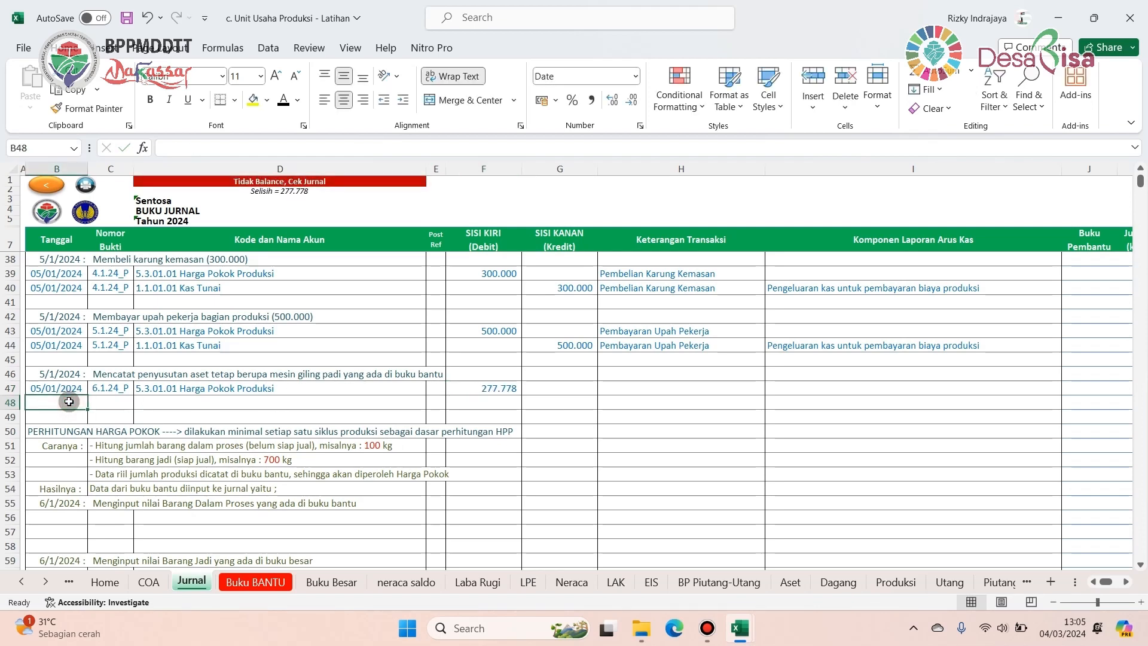
type("5/1")
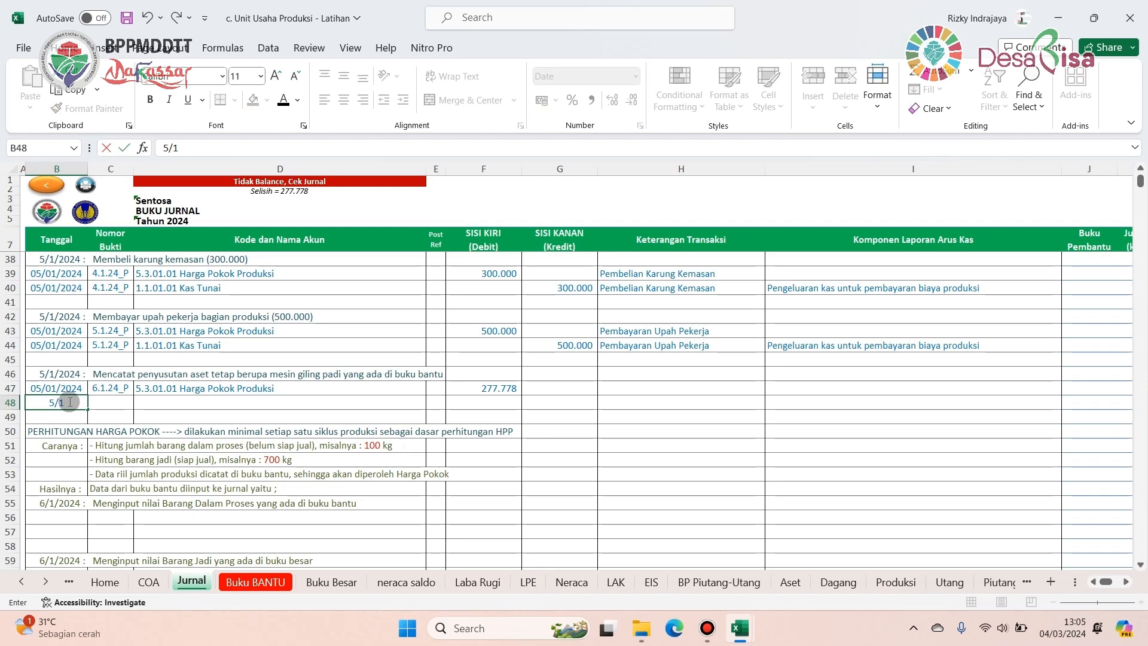
key("Return")
left_click(97, 388)
right_click(97, 386)
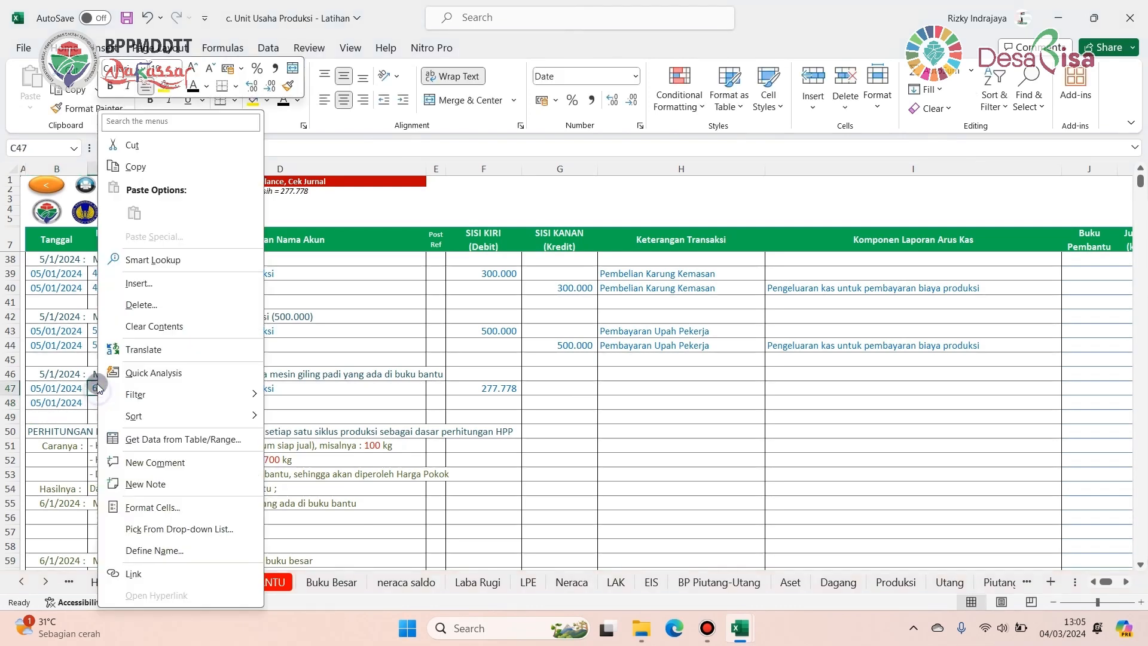
left_click(135, 166)
left_click(96, 403)
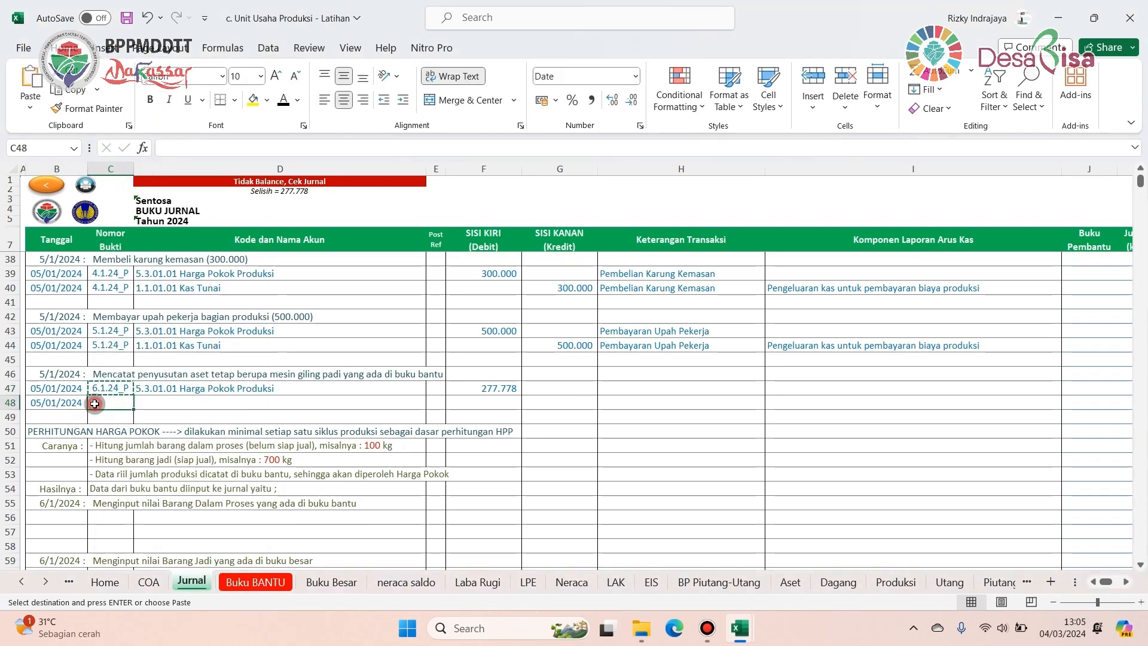
right_click(95, 404)
left_click(131, 238)
- Set the account in row 48 to 1.3.07.02 Akumulasi Penyusutan Peralatan dan Mesin, using the keyword "Akumulasi"
left_click(153, 400)
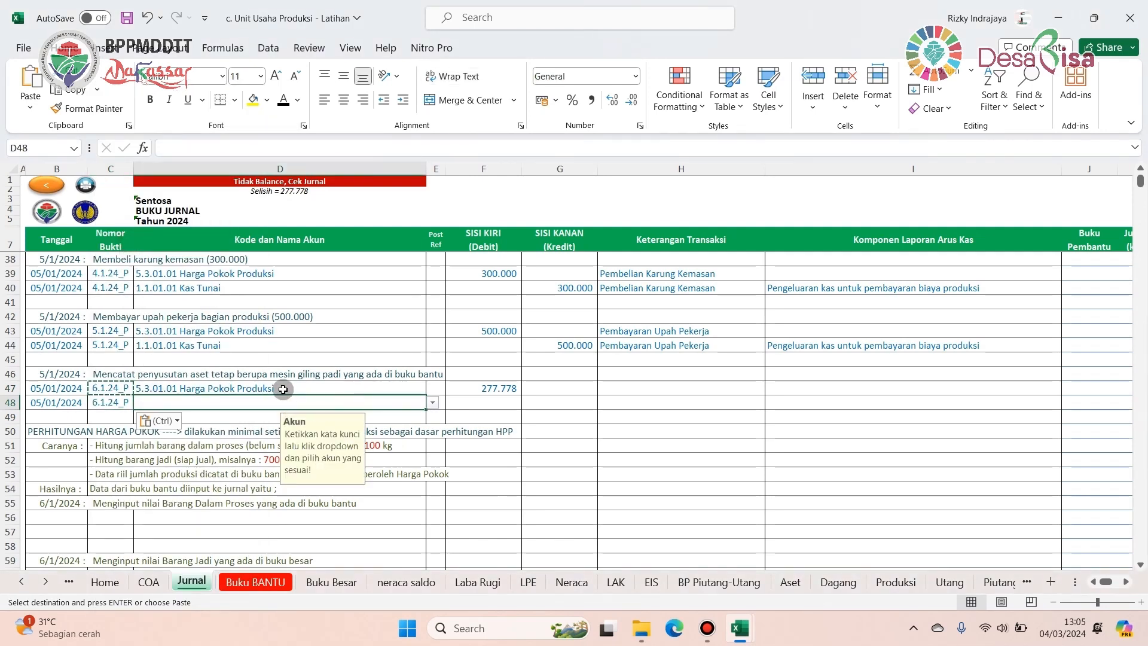
type("A")
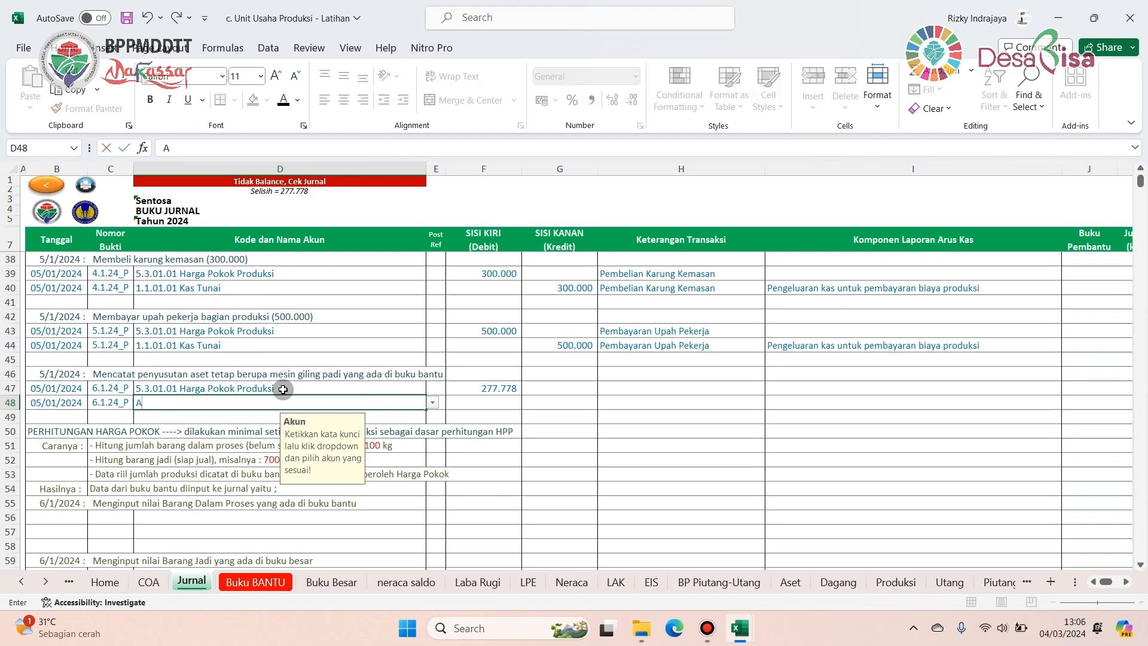
type("kumulasi")
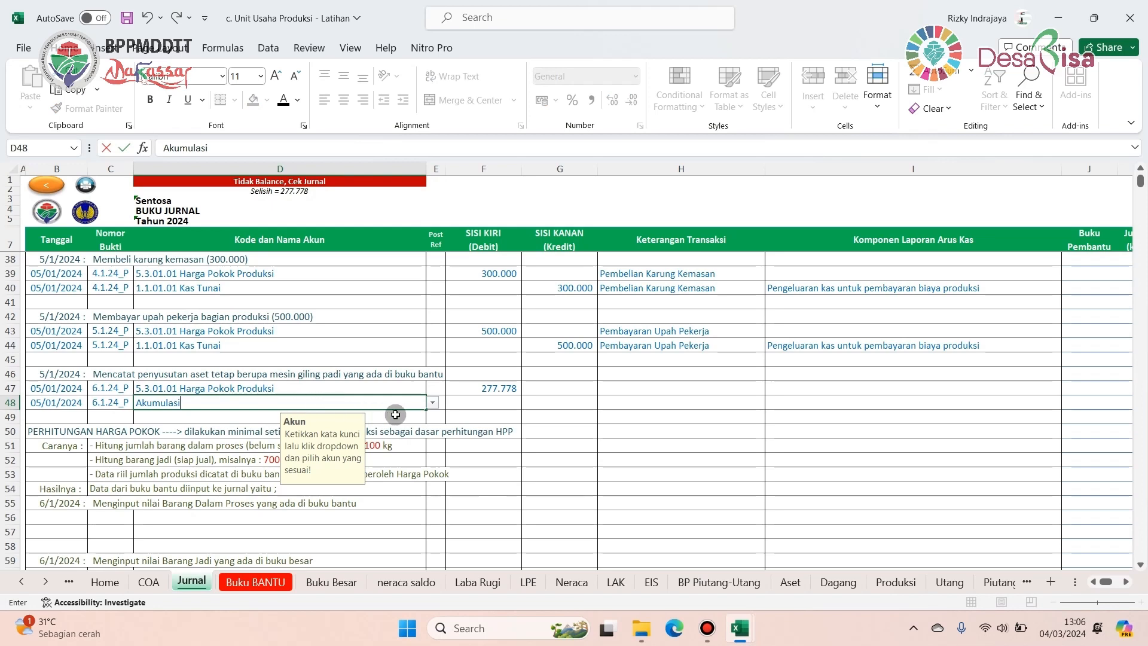
left_click(432, 403)
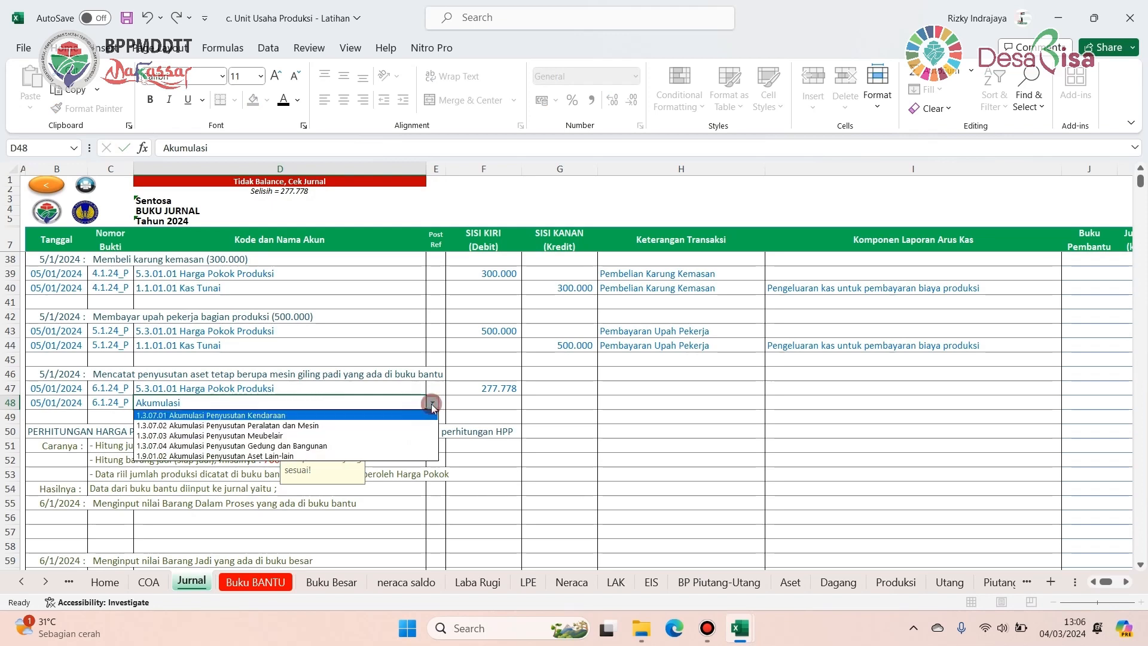
left_click(281, 425)
- Enter 277778 as the credit of the accumulated depreciation entry in row 48
left_click(547, 404)
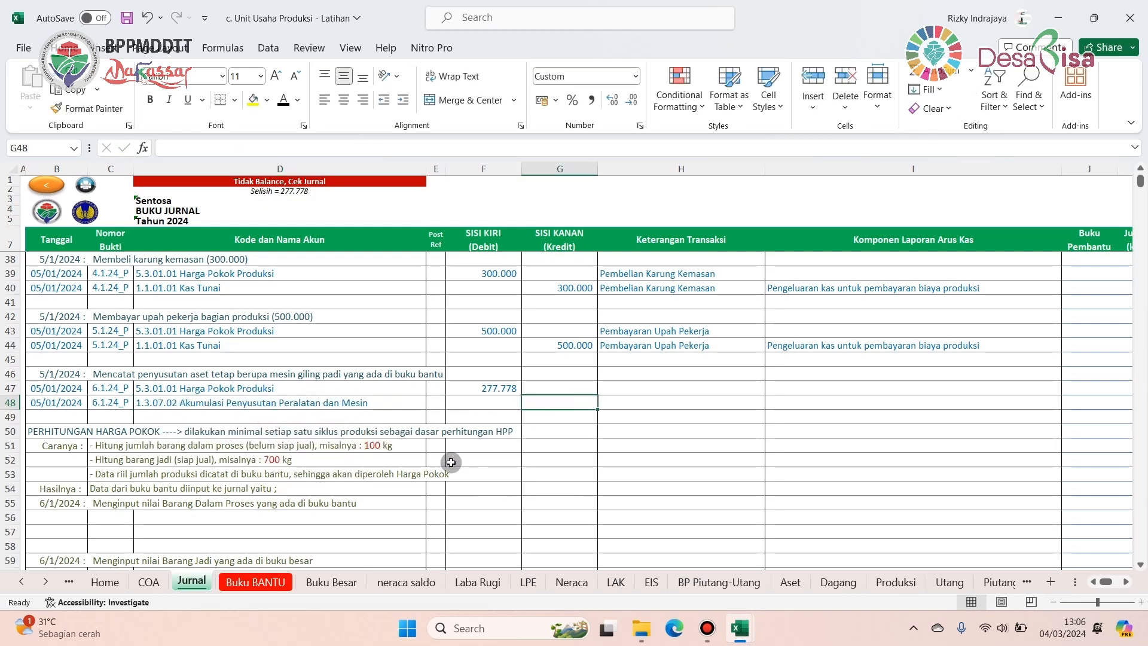
type("277")
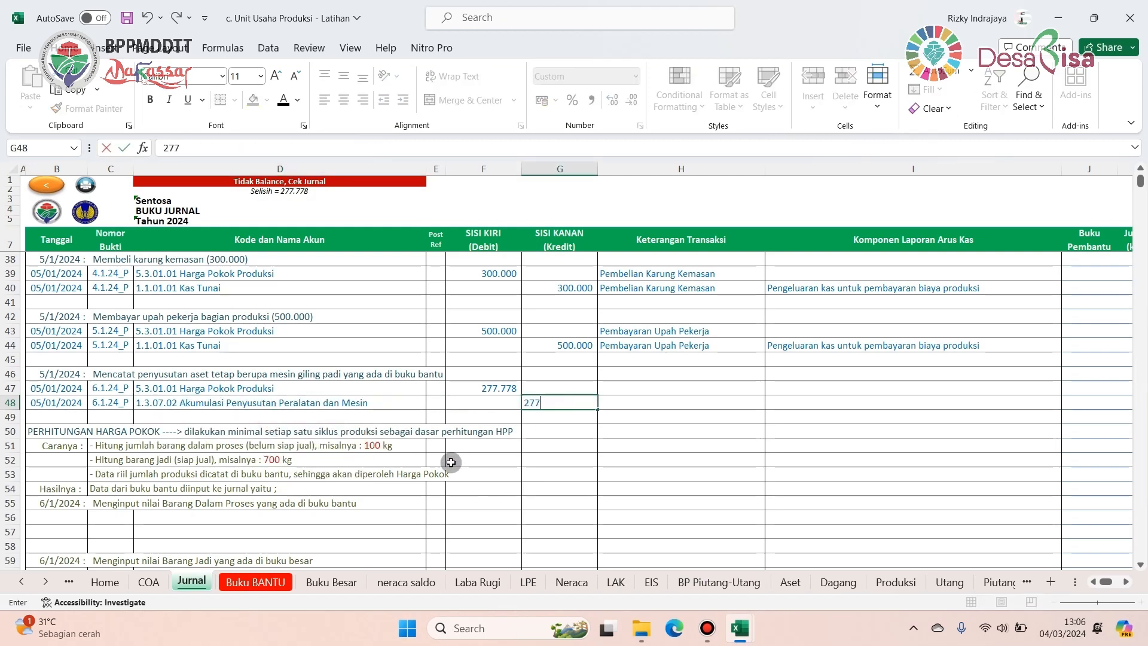
type("778")
- Describe both depreciation entries in rows 47 and 48 as "Penyusutan" in the transaction notes
left_click(620, 404)
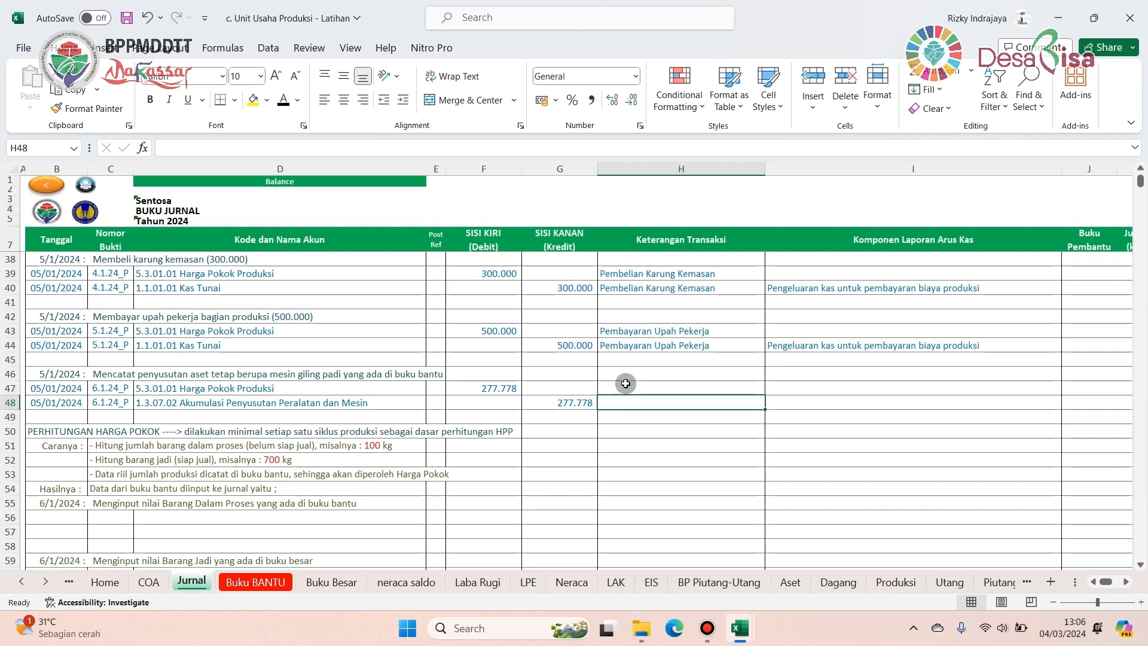
left_click(624, 385)
type("Pe")
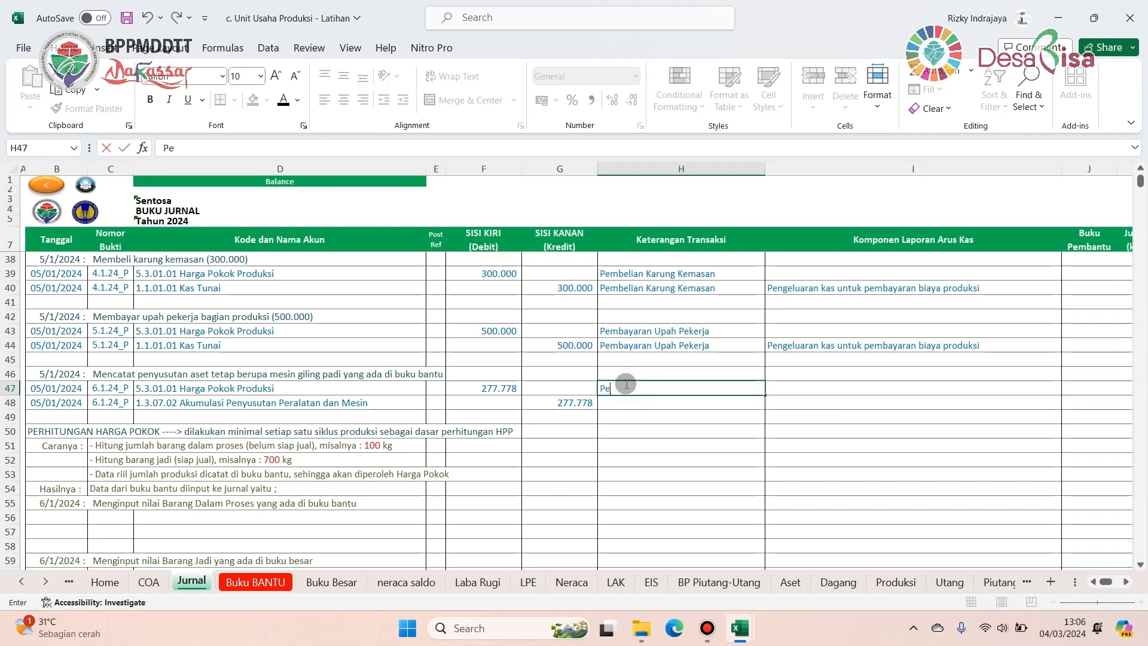
type("nyusutan")
left_click(618, 401)
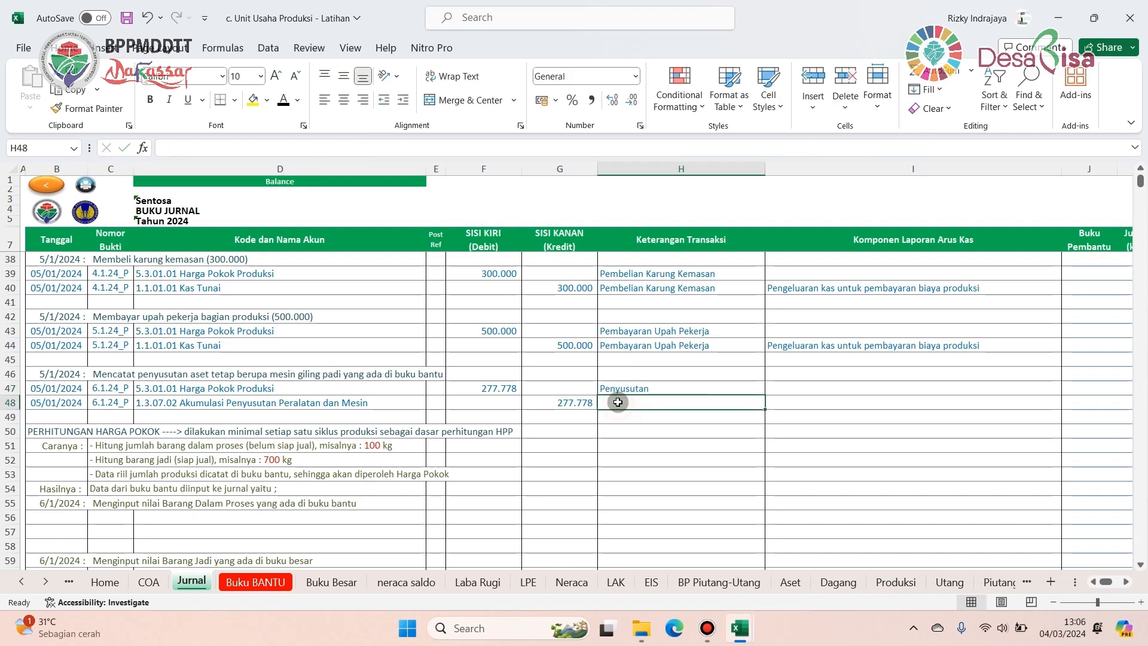
type("Penyusutan")
left_click(622, 457)
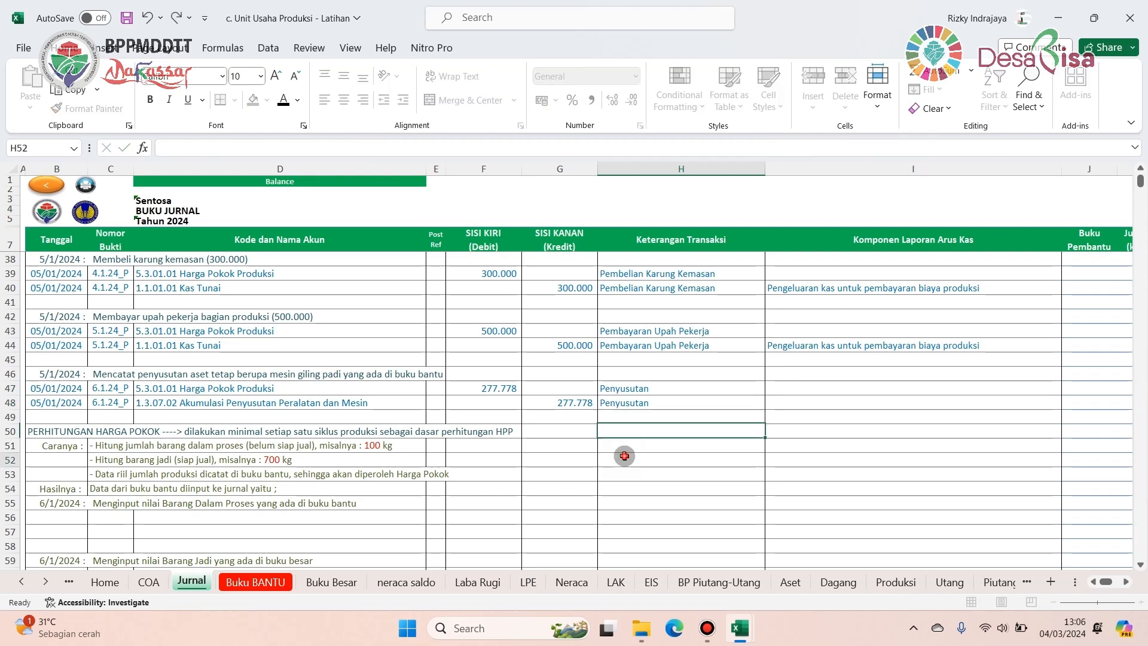
- Review the cost-price calculation instructions in the journal and open the finished-goods inventory book through Buku BANTU
scroll(83, 406, "down", 1)
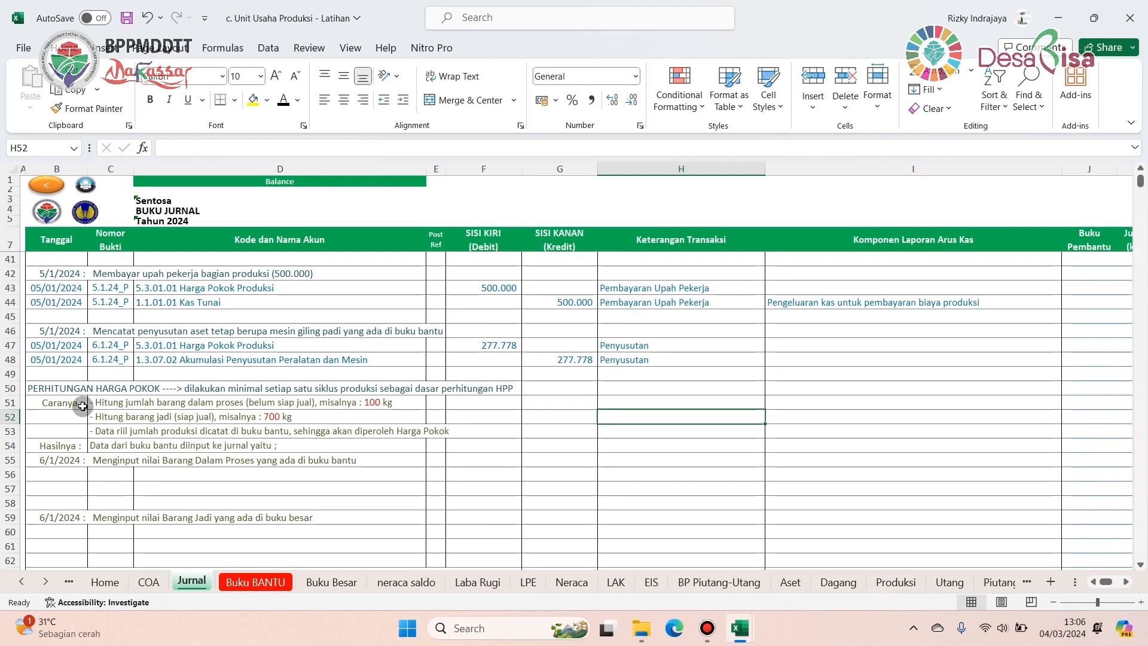
scroll(82, 406, "up", 6)
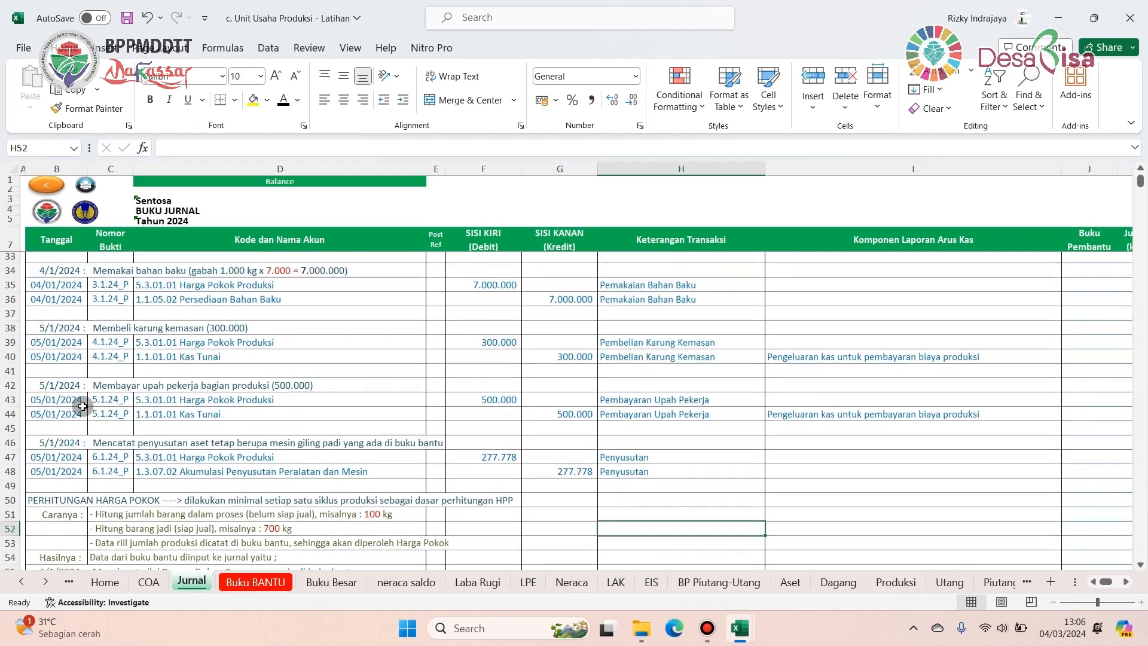
scroll(83, 406, "down", 3)
scroll(82, 406, "down", 4)
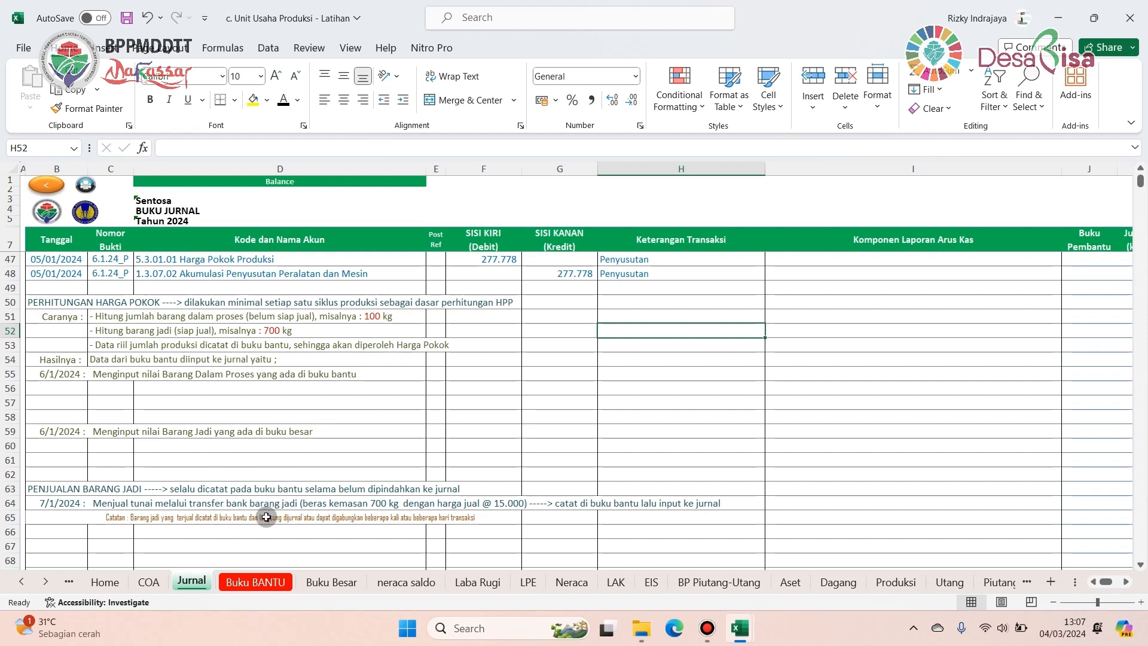
left_click(239, 580)
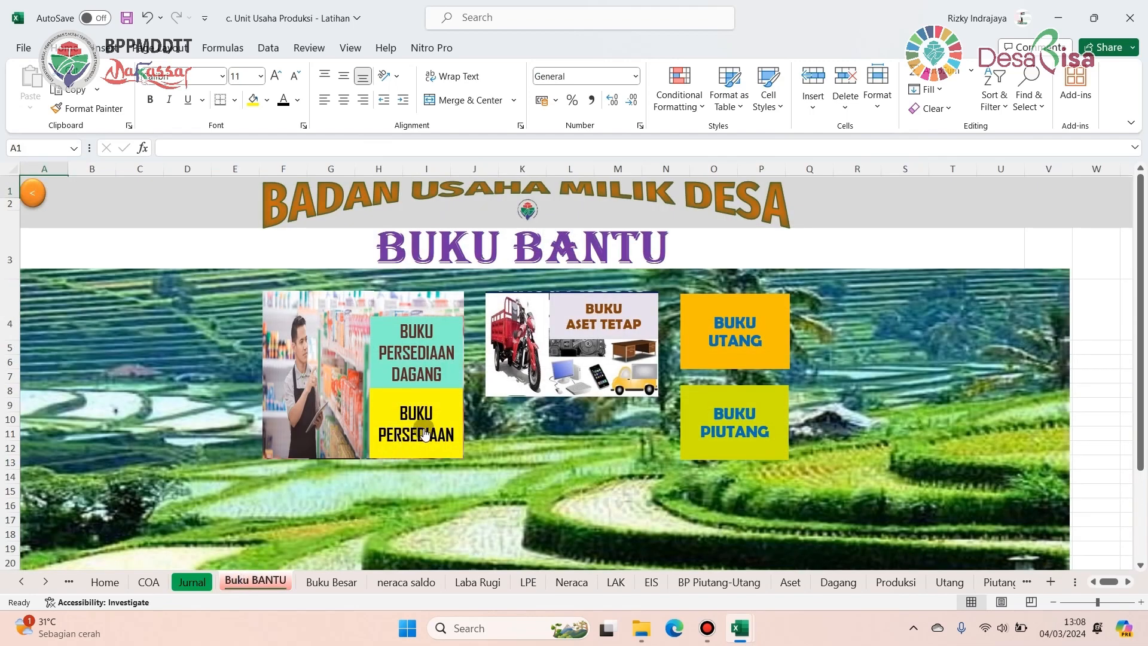
left_click(424, 434)
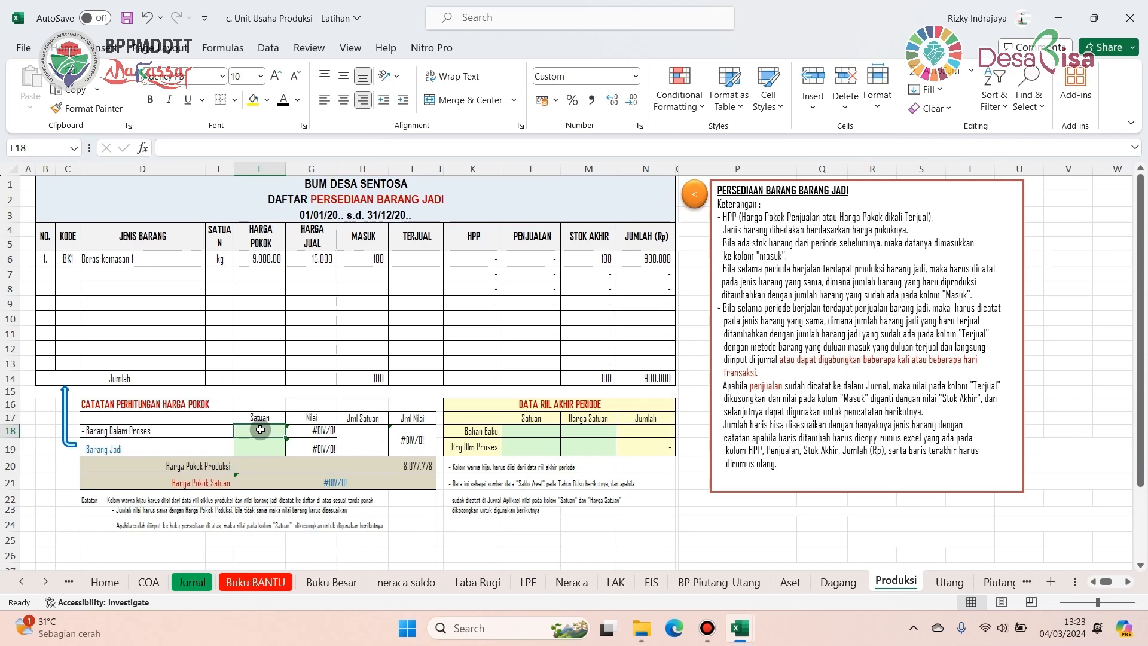
- Enter 100 units for Barang Dalam Proses and 700 units for Barang Jadi in the cost-price calculation notes
type("100")
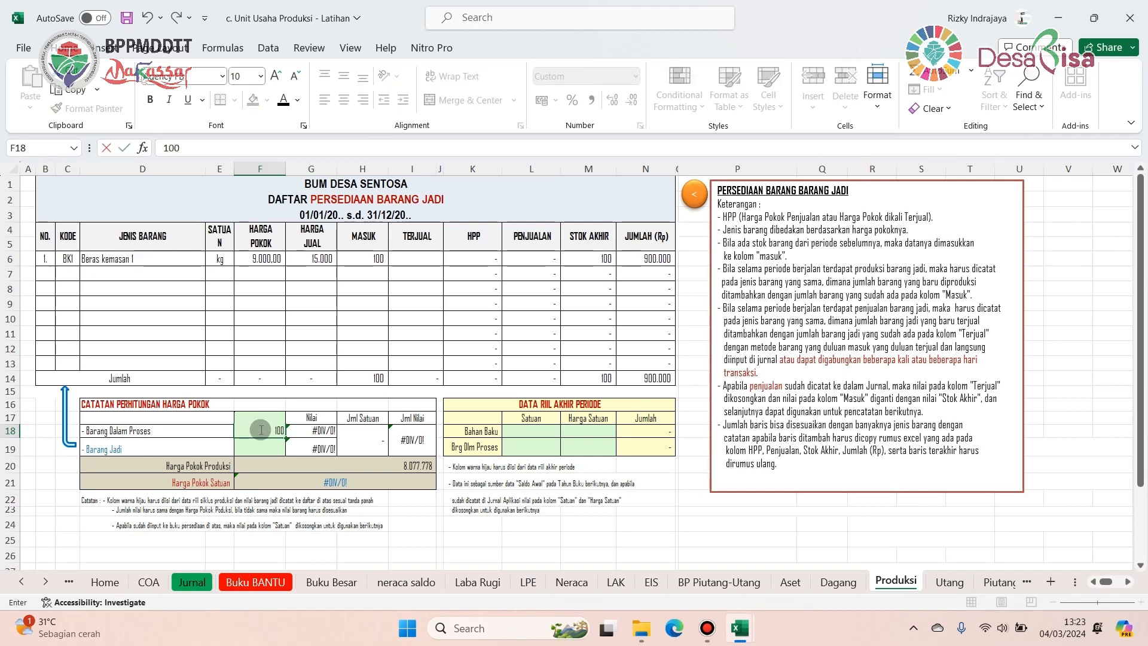
left_click(265, 445)
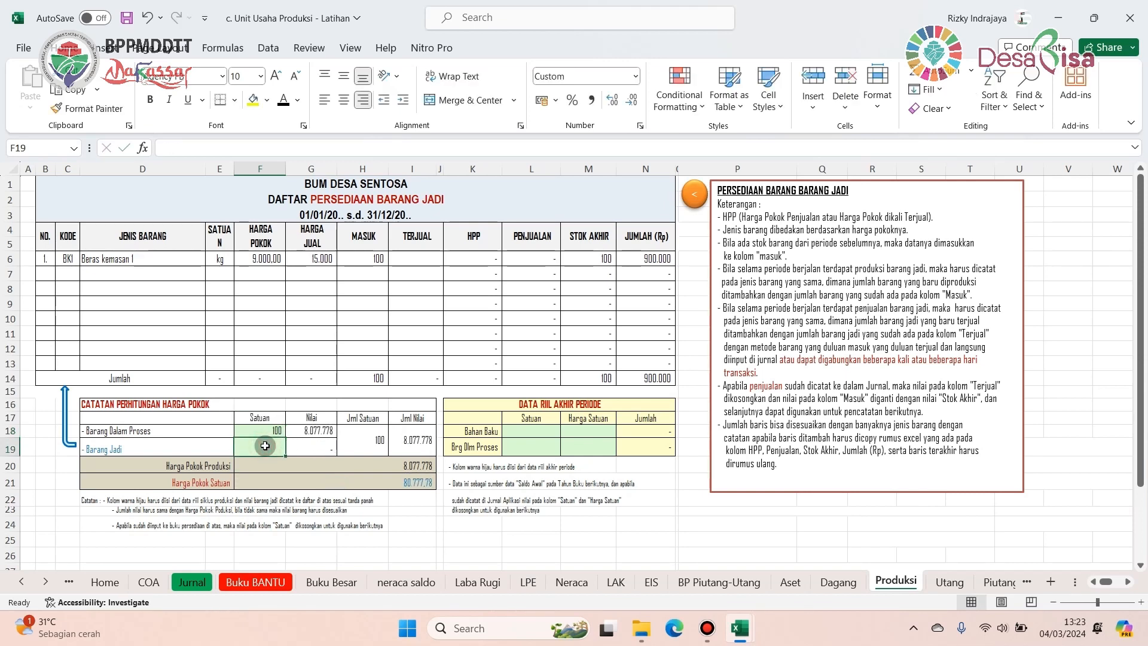
type("700")
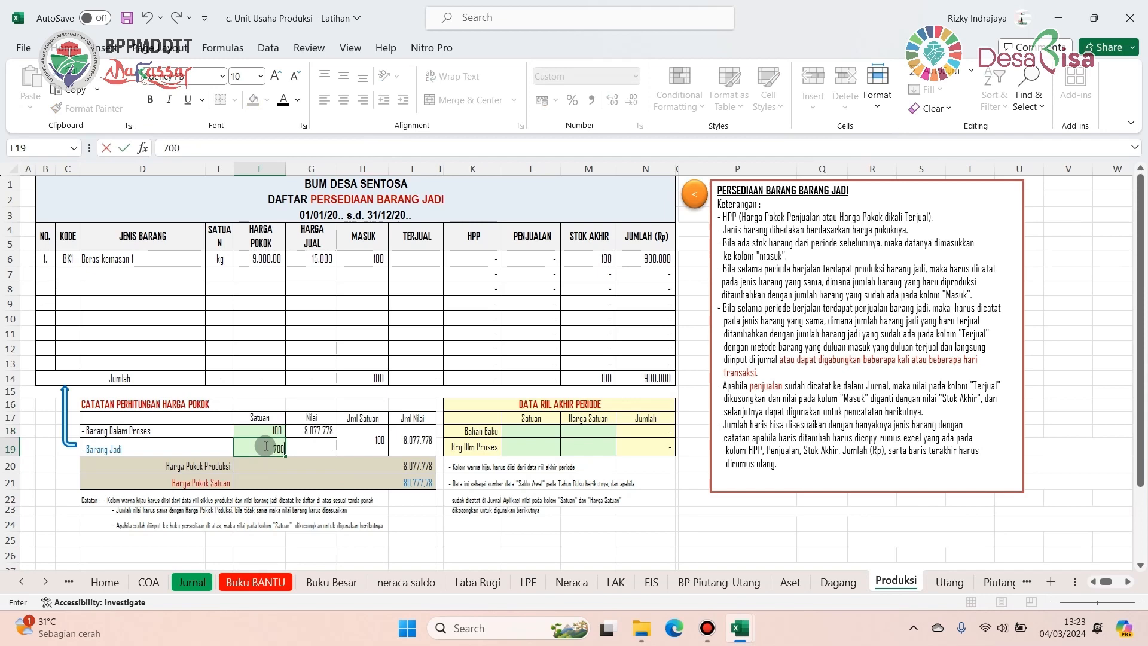
left_click(281, 486)
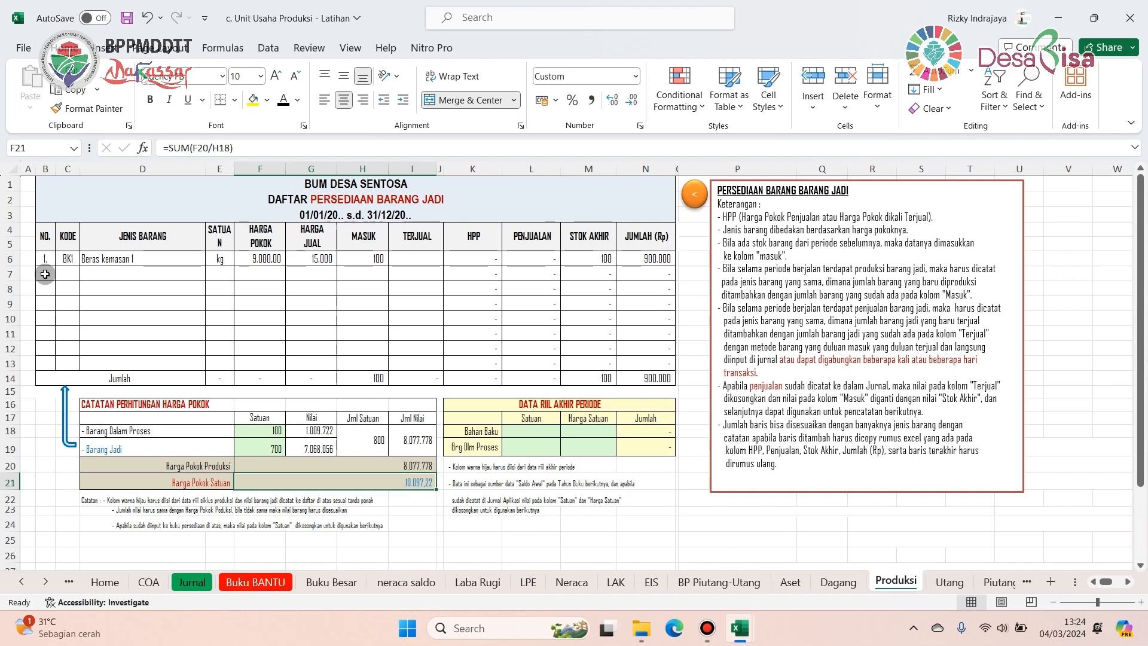
- Start a second finished-goods item in row 7 with number "2." and code BK2
left_click(45, 274)
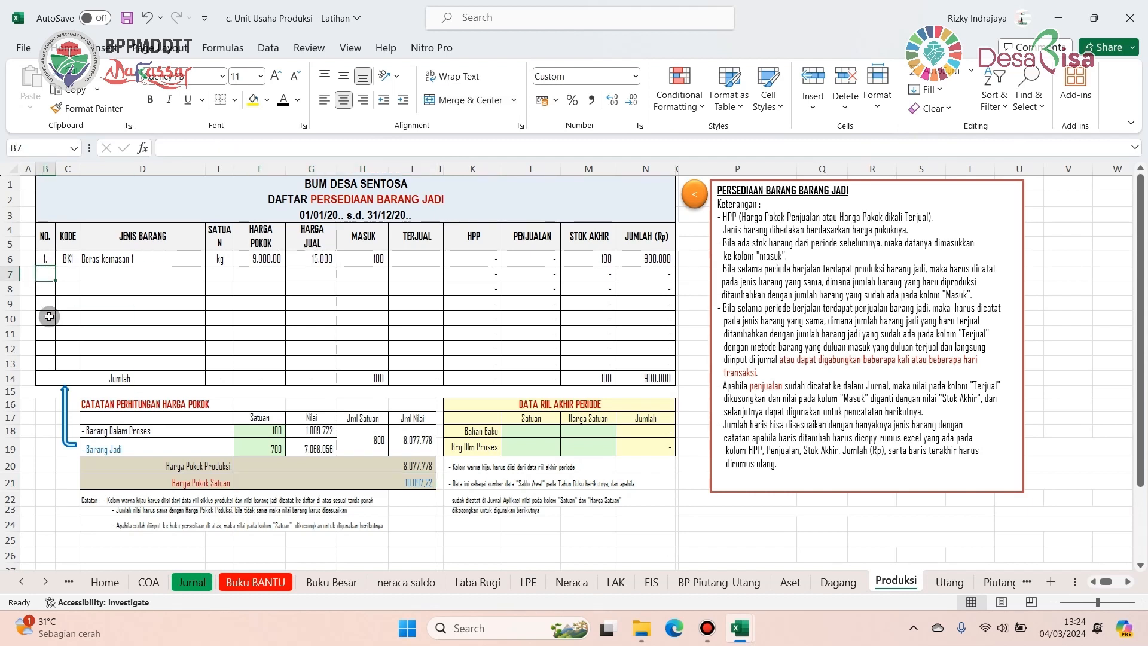
type("2.")
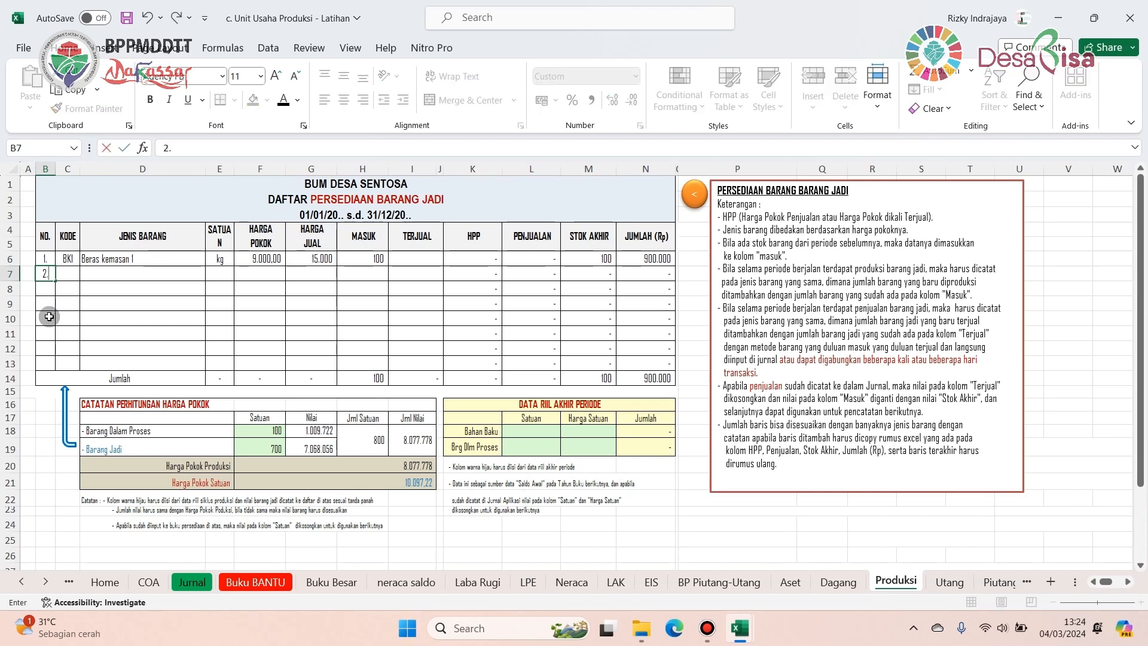
left_click(64, 274)
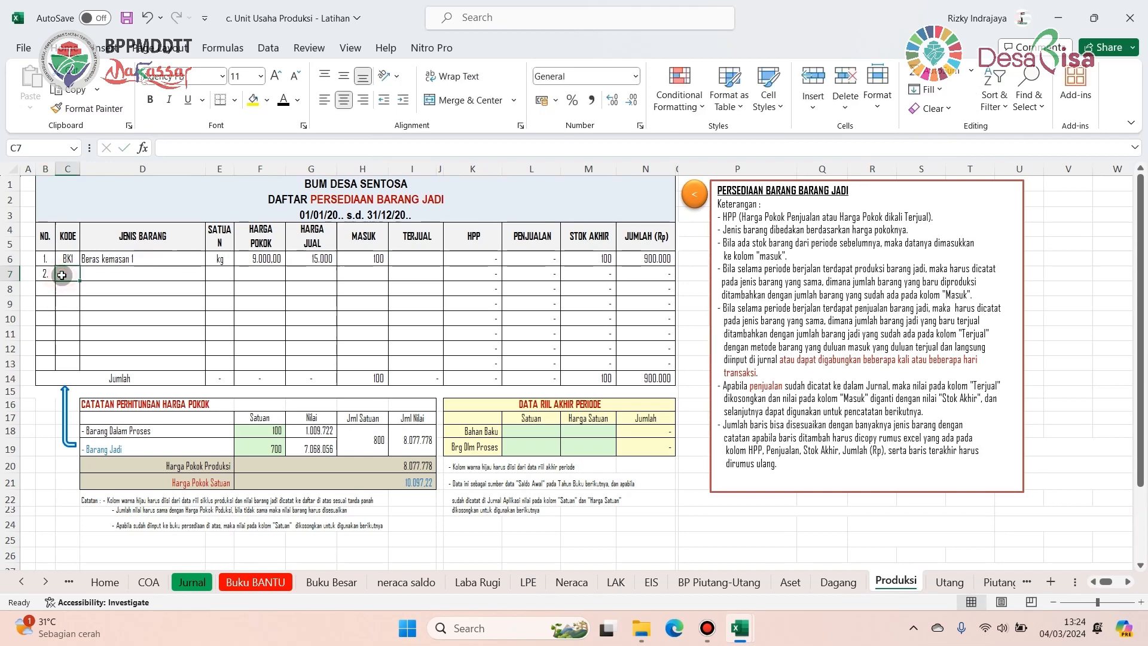
type("BK1")
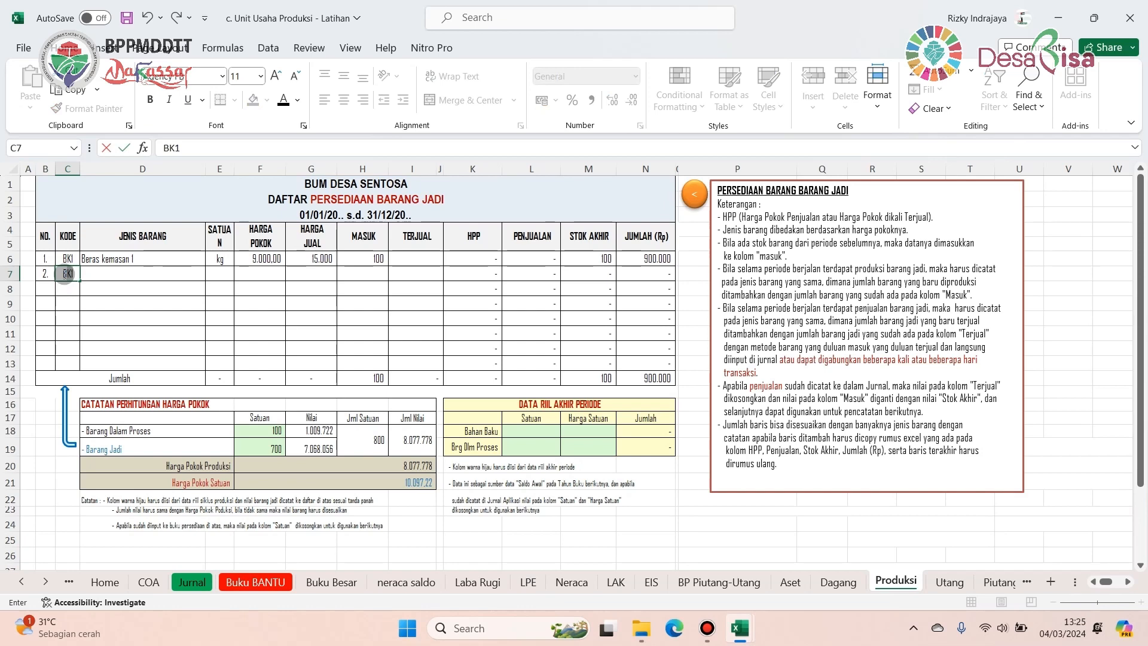
left_click(189, 150)
key("BackSpace")
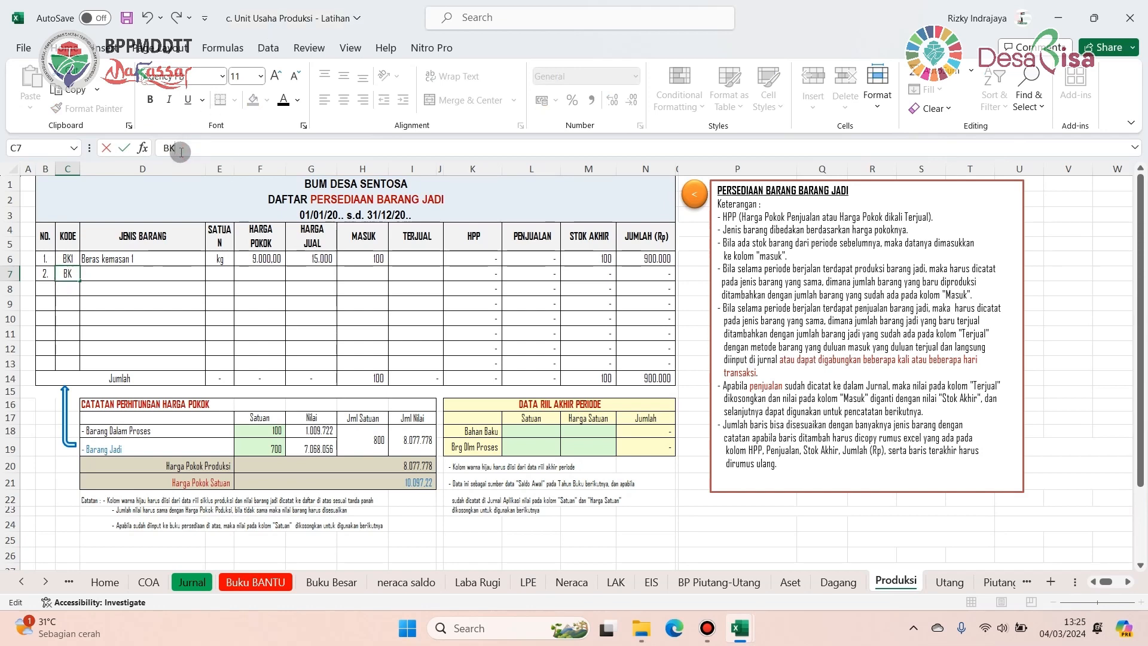
type("2")
left_click(111, 276)
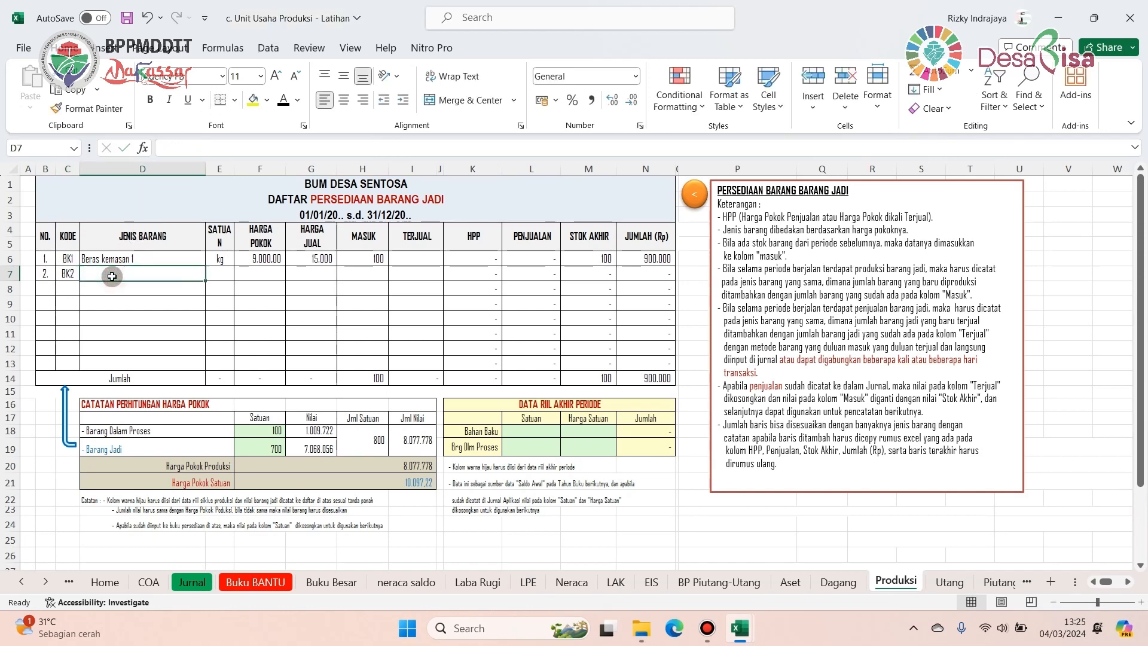
- Name the finished-goods item in row 7 "Beras kemasan 2" and set its unit to kg
type("Beras kemasan 1")
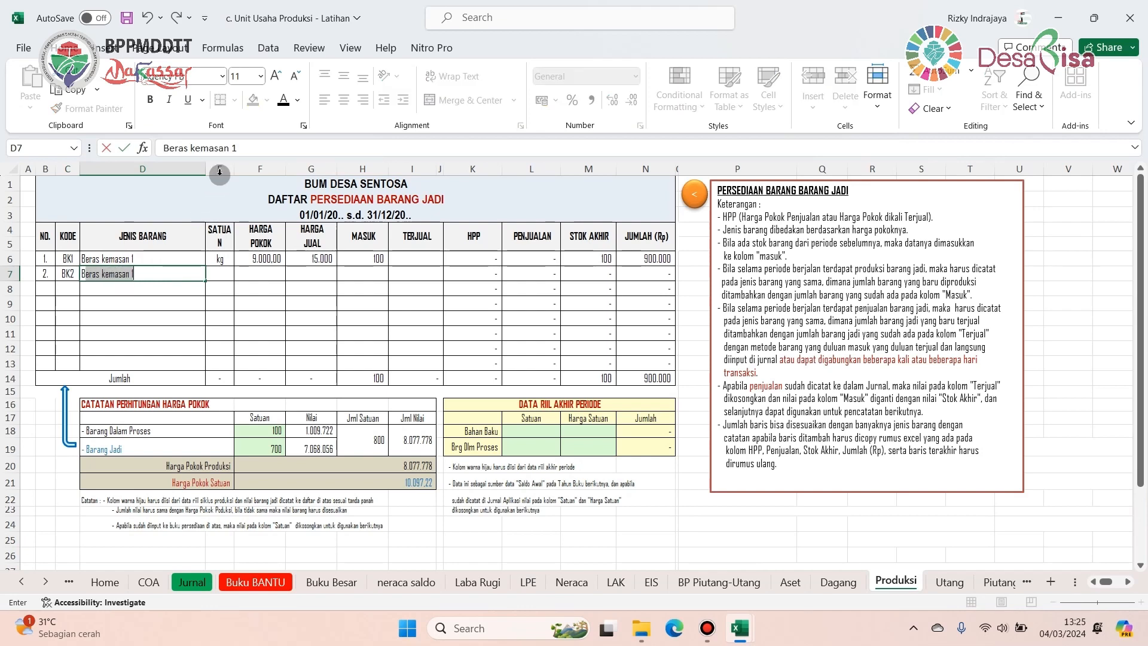
left_click(240, 148)
type("2")
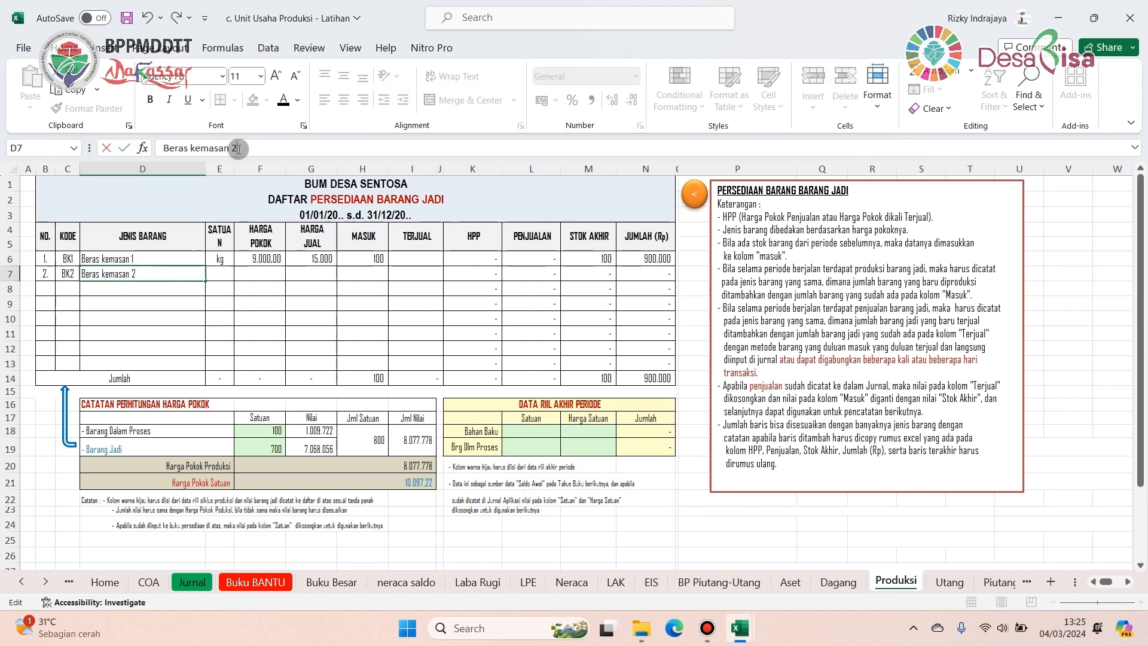
left_click(223, 273)
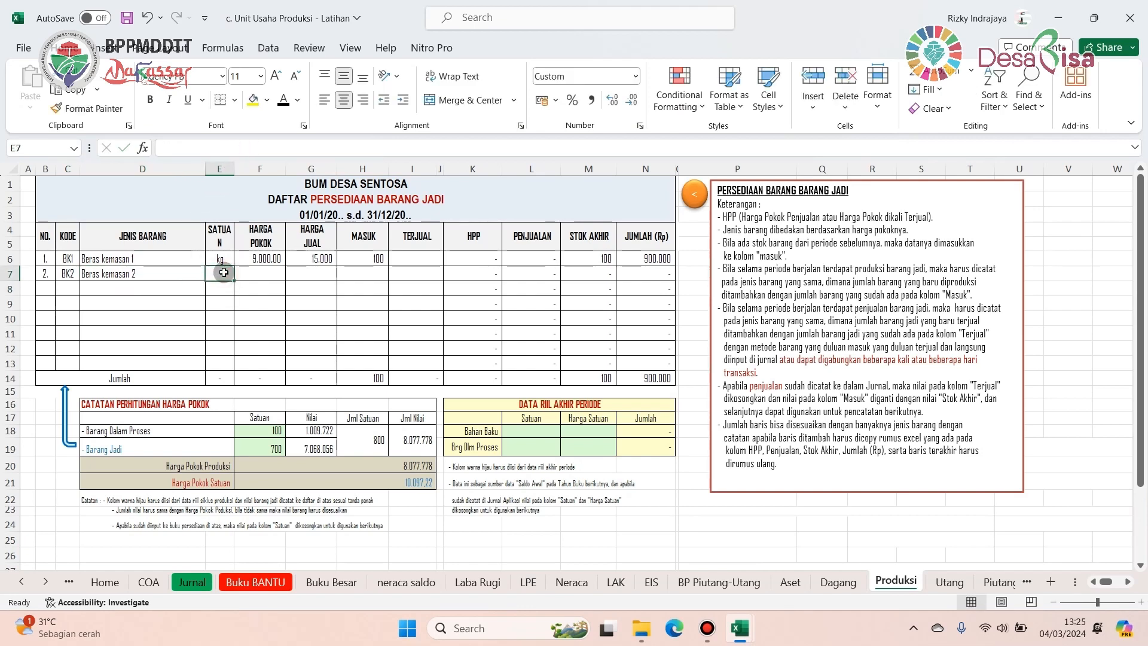
type("kg")
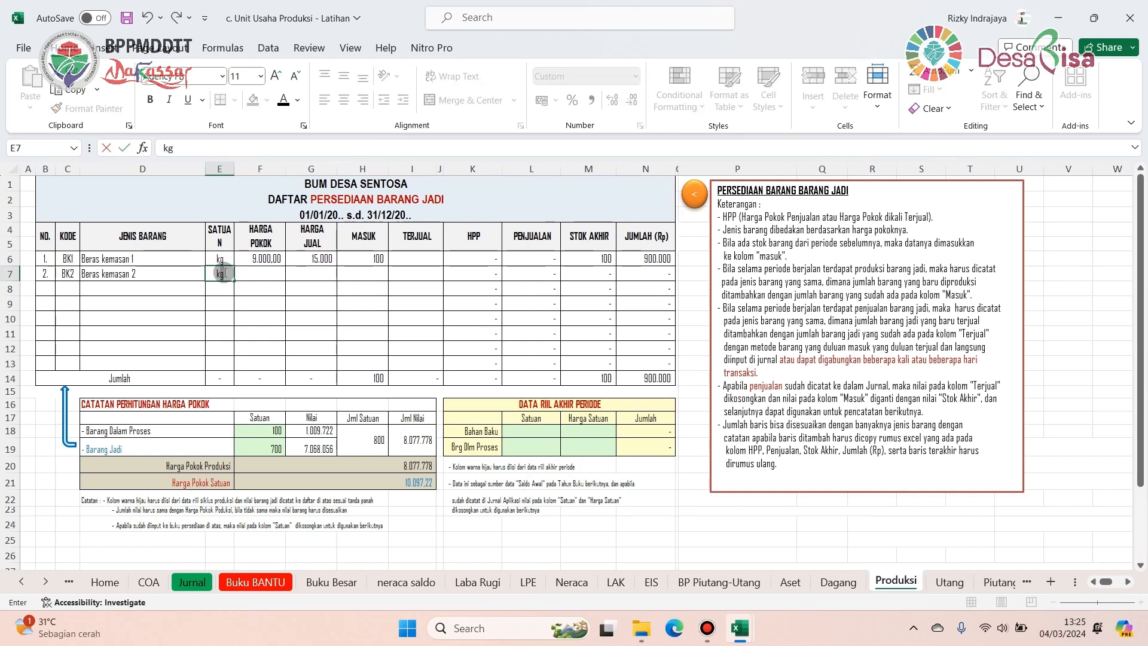
- Colour the Harga Pokok Satuan value in the cost-price calculation notes red
left_click(247, 274)
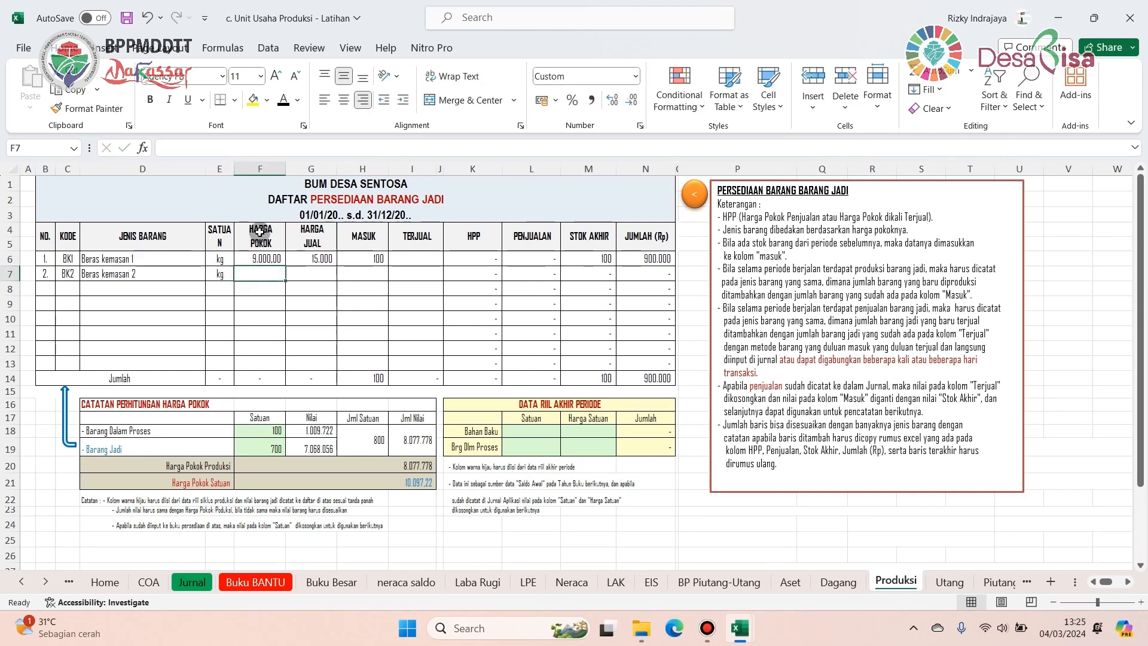
left_click(417, 485)
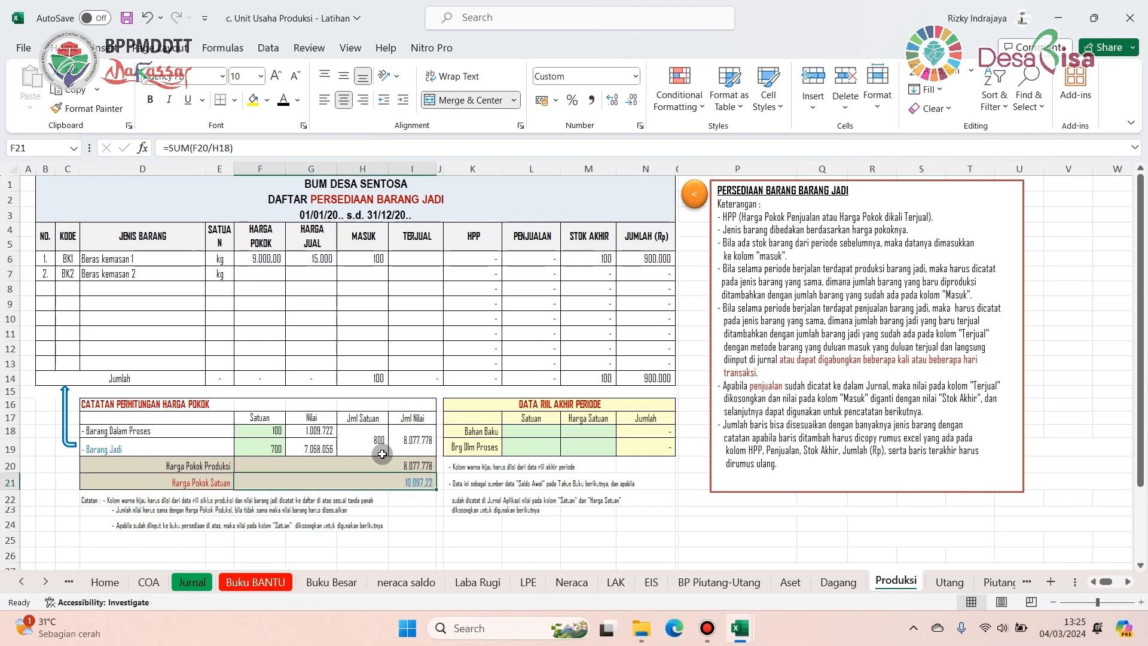
left_click(299, 102)
left_click(307, 264)
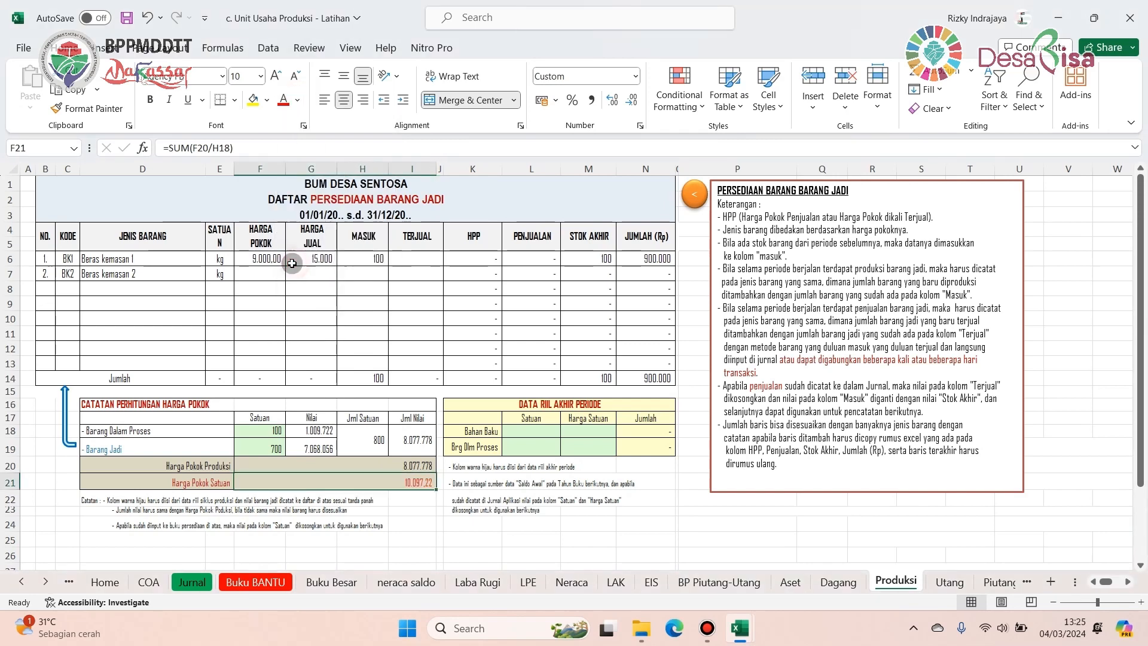
- Enter 10097,22 as the Harga Pokok of Beras kemasan 2 in row 7
left_click(251, 279)
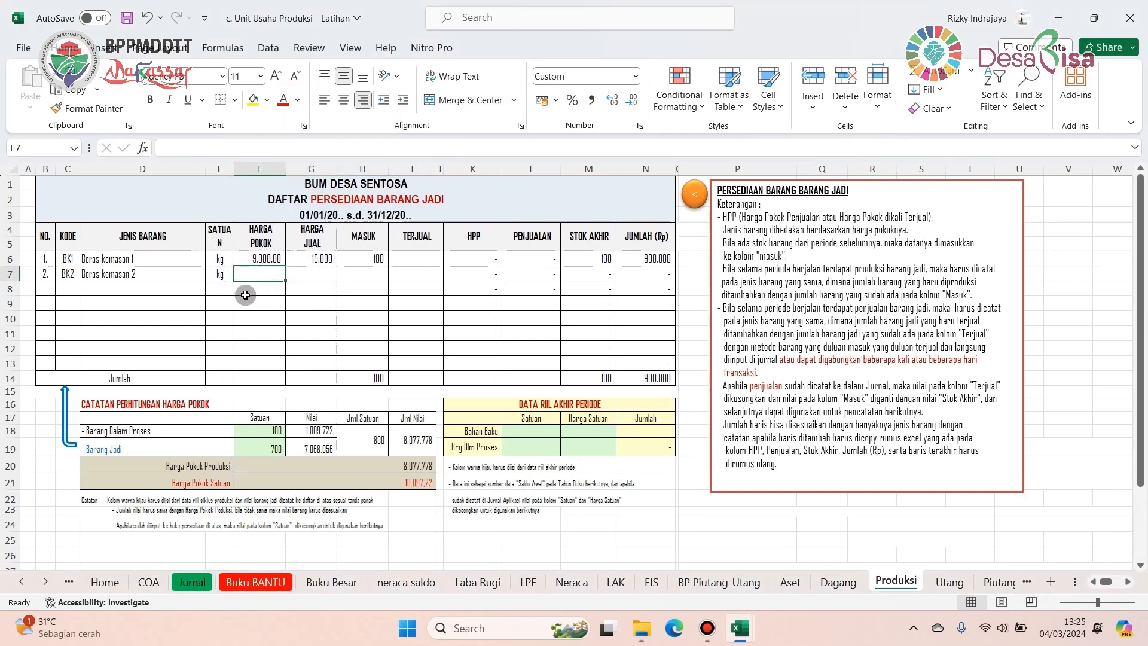
type("100")
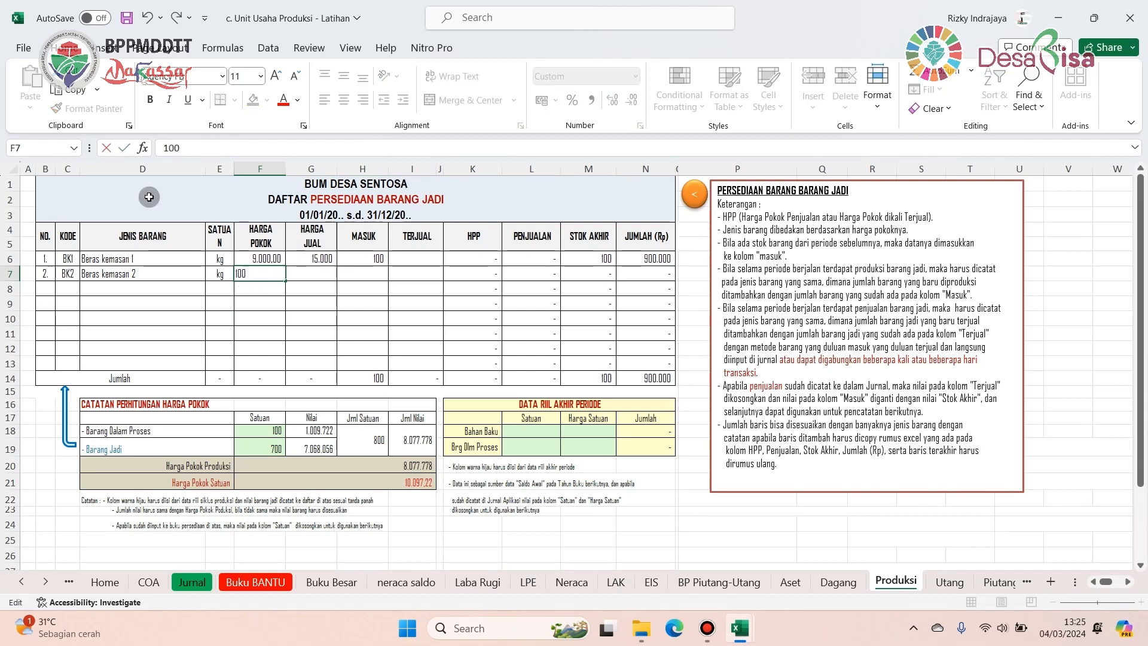
type("97,22")
key("Return")
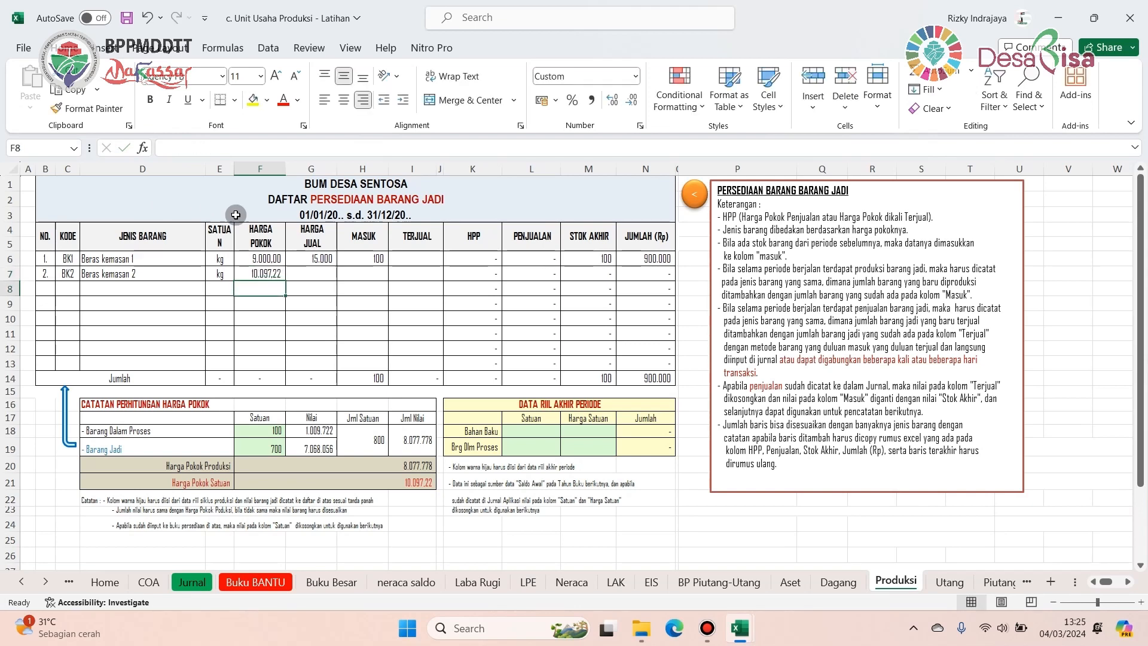
- Set the Harga Jual of Beras kemasan 2 to 15000 and its Masuk quantity to 700
left_click(305, 275)
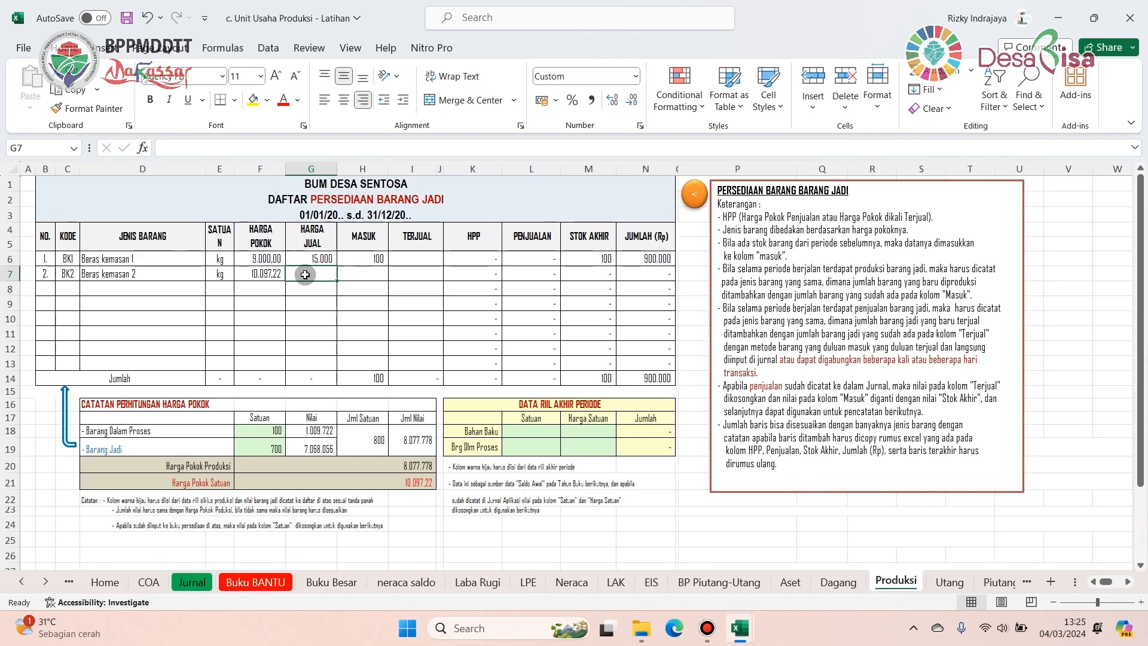
type("15000")
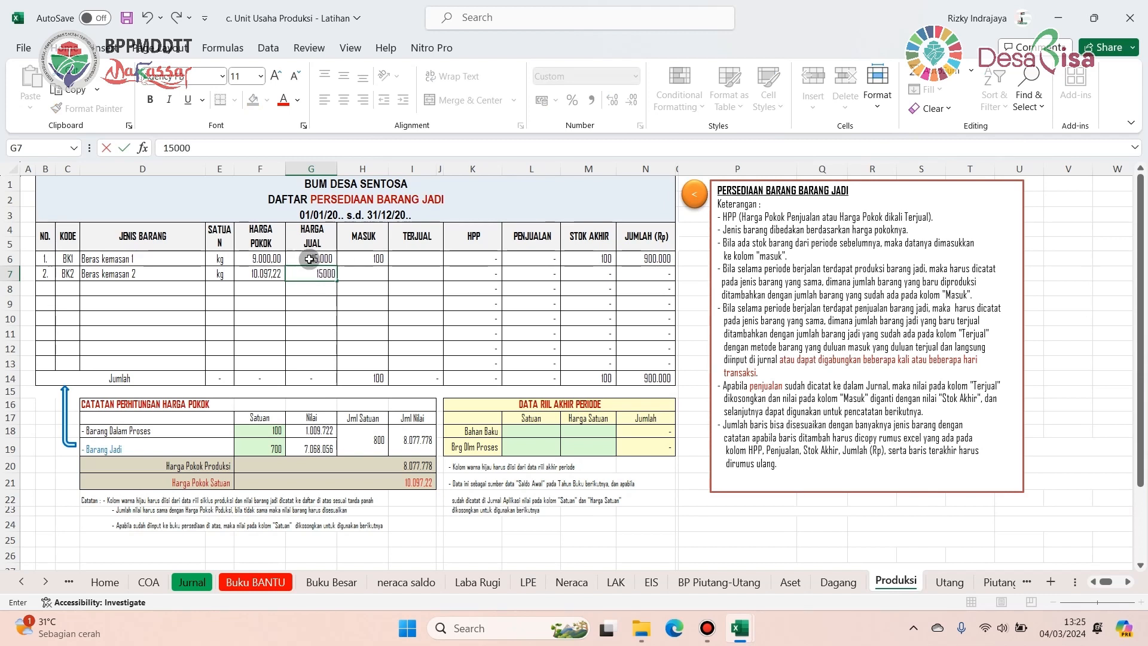
left_click(373, 276)
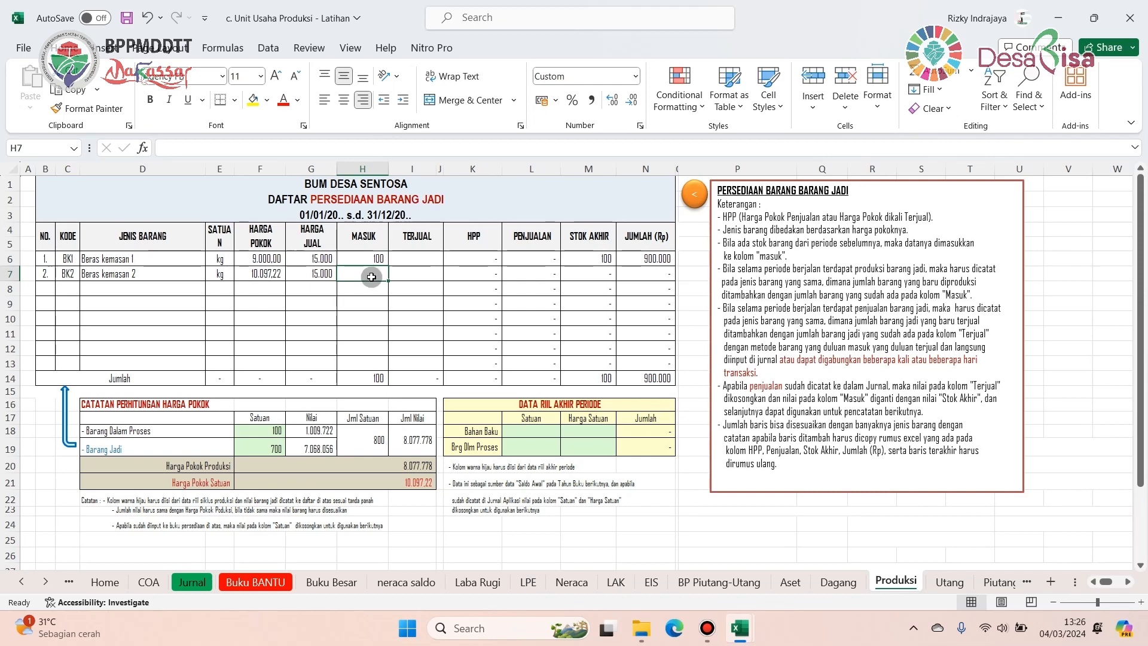
type("700")
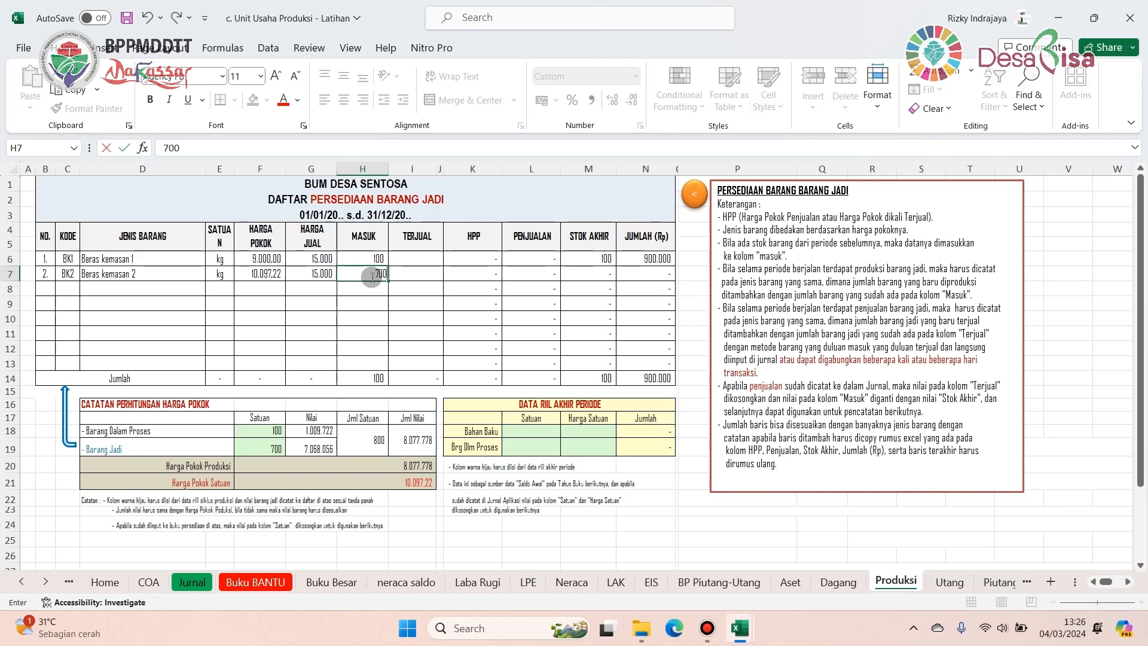
- Reset the font colour of the Harga Pokok Satuan value to Automatic
left_click(374, 482)
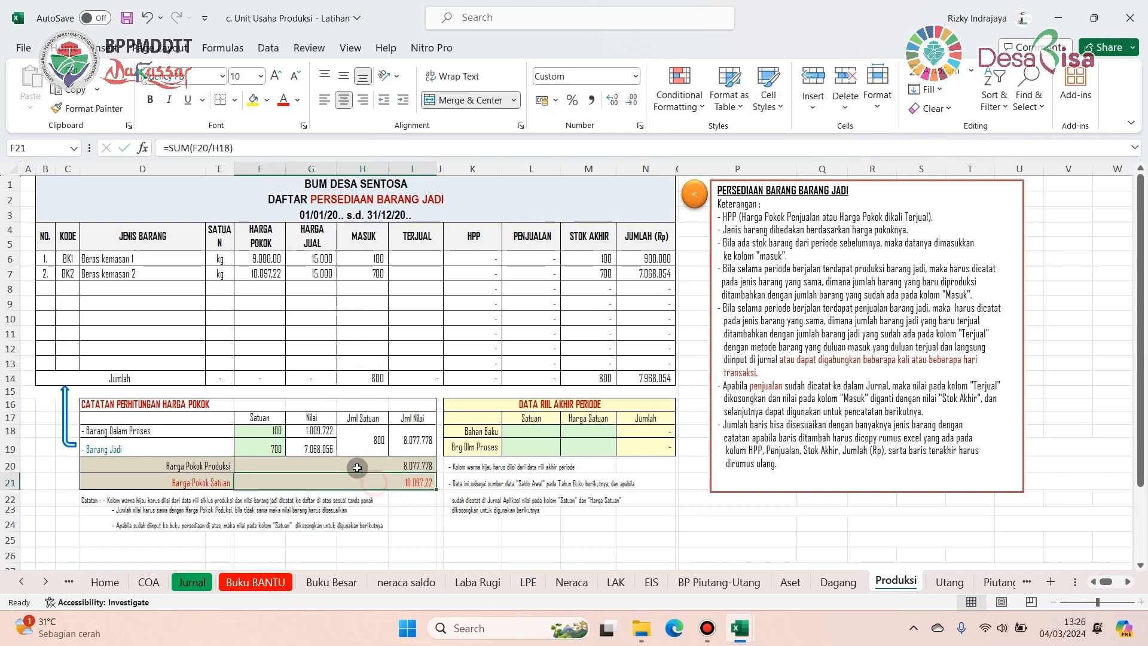
left_click(297, 100)
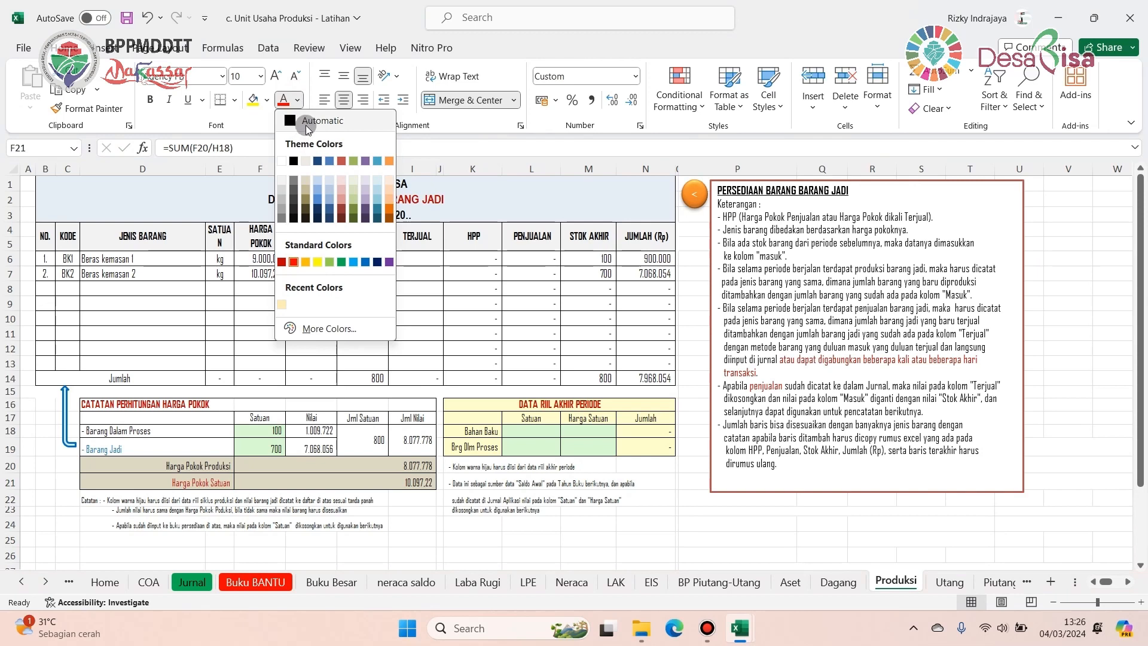
left_click(307, 123)
- Colour the Barang Jadi quantity in the calculation notes red, then return it to the Automatic font colour
left_click(275, 445)
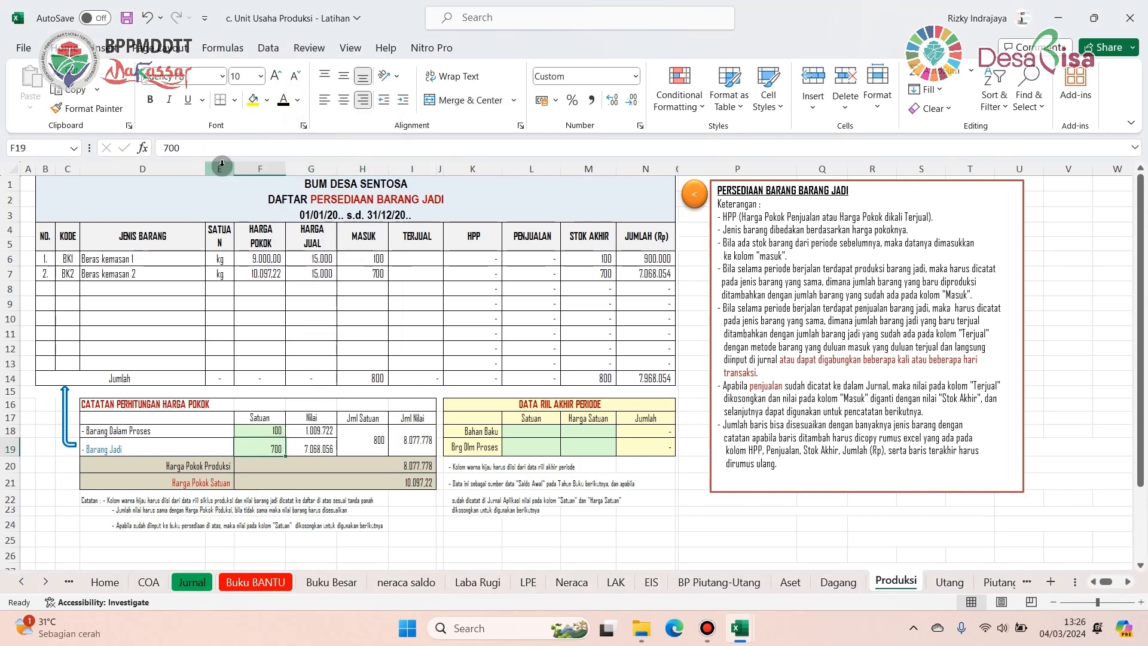
left_click(298, 99)
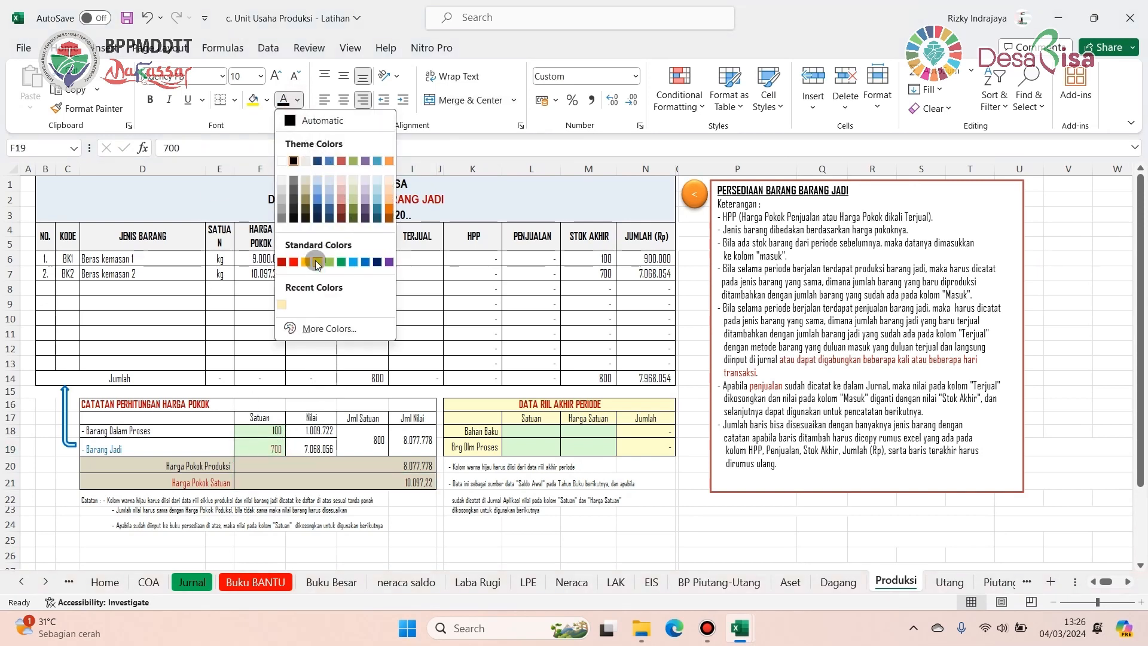
left_click(294, 262)
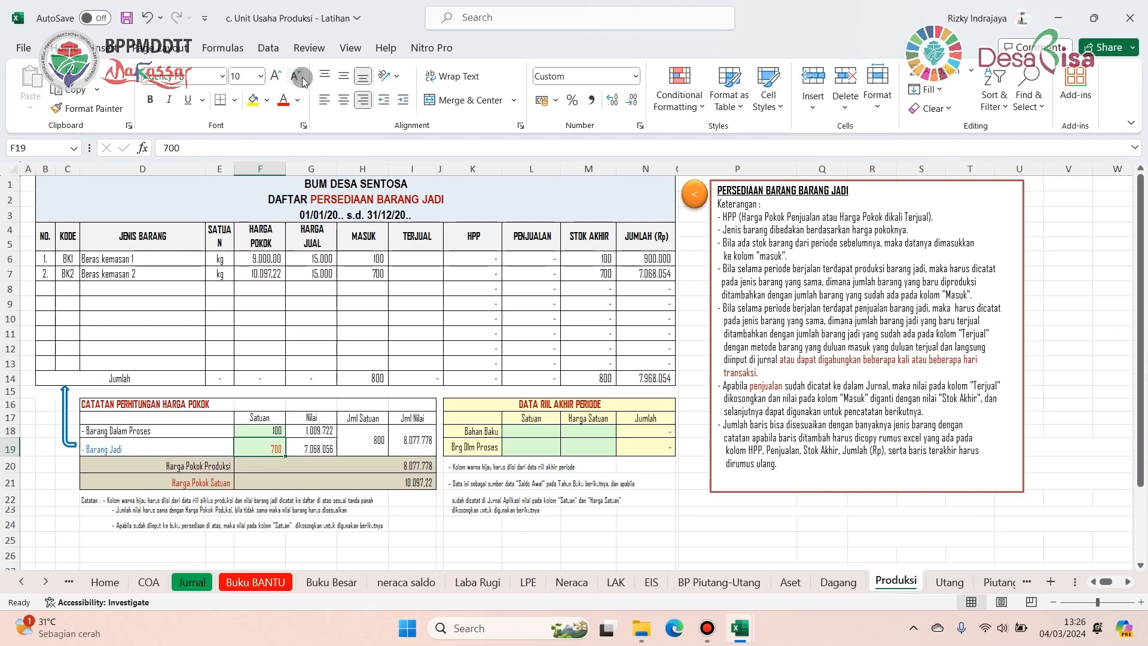
left_click(299, 101)
left_click(311, 120)
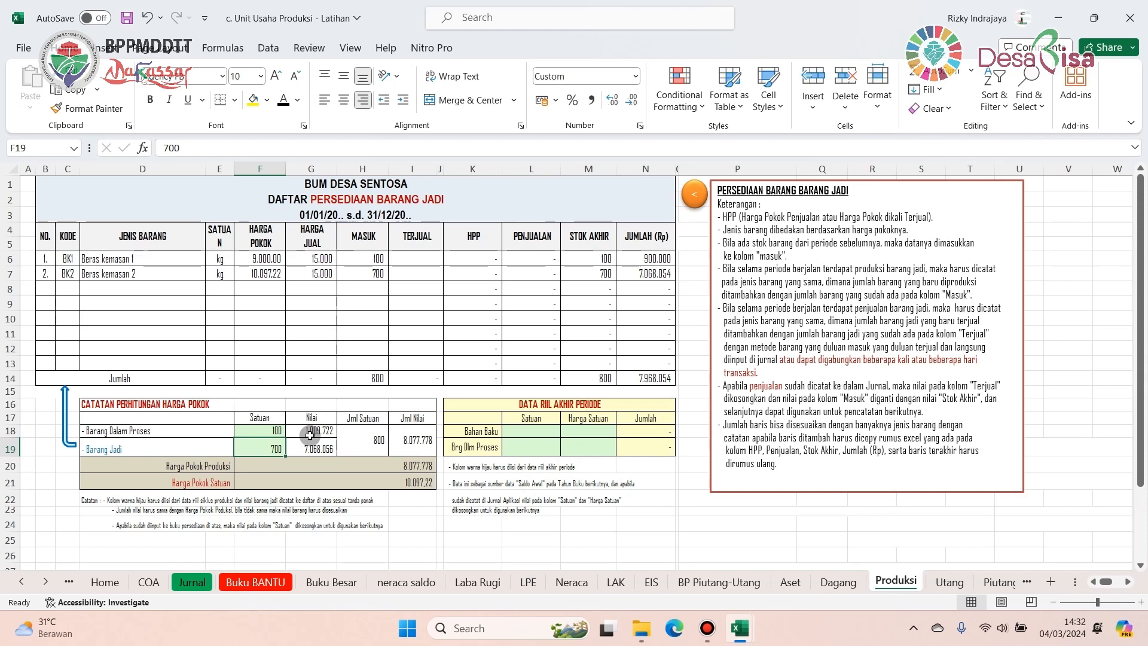
- Format the Nilai amounts of Barang Dalam Proses and Barang Jadi in bold red
left_click(310, 435)
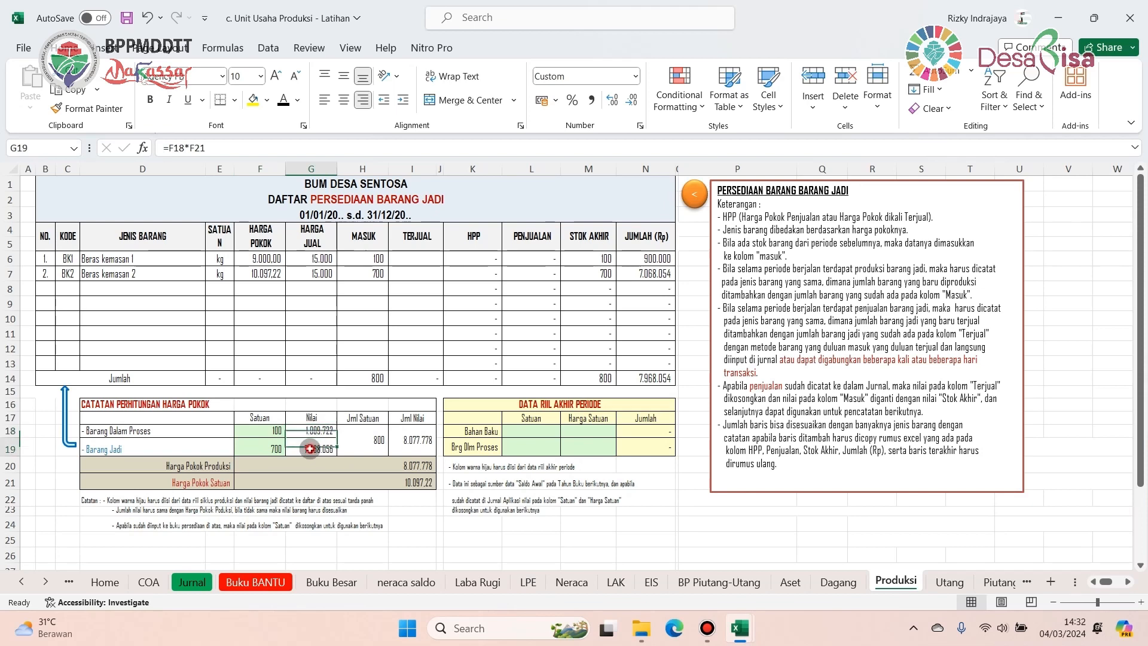
left_click(308, 448)
left_click_drag(308, 432, 306, 446)
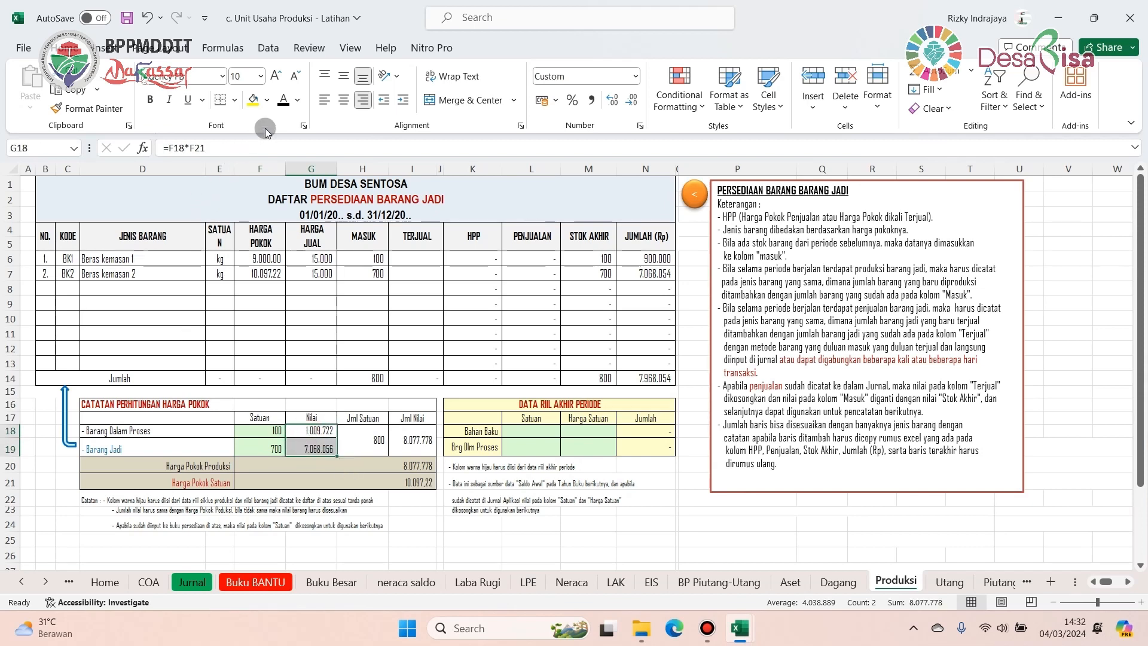
left_click(297, 101)
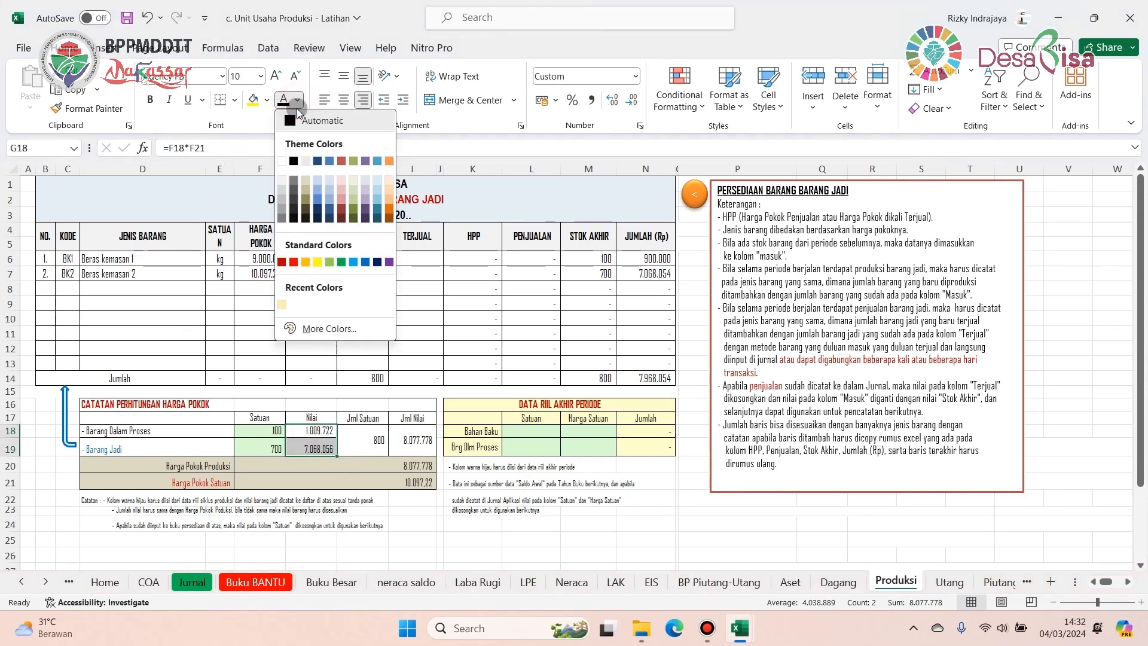
left_click(293, 262)
left_click(150, 100)
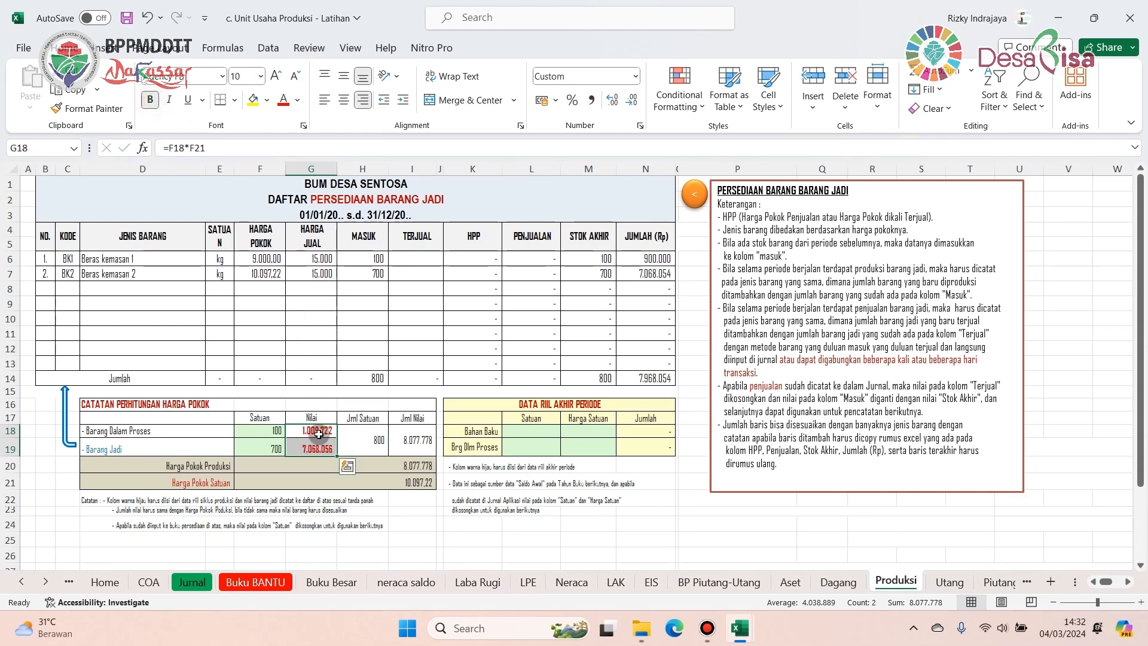
- Start the 6/1 entry in row 56 of the Jurnal sheet with evidence number 7.1.24_P
left_click(202, 583)
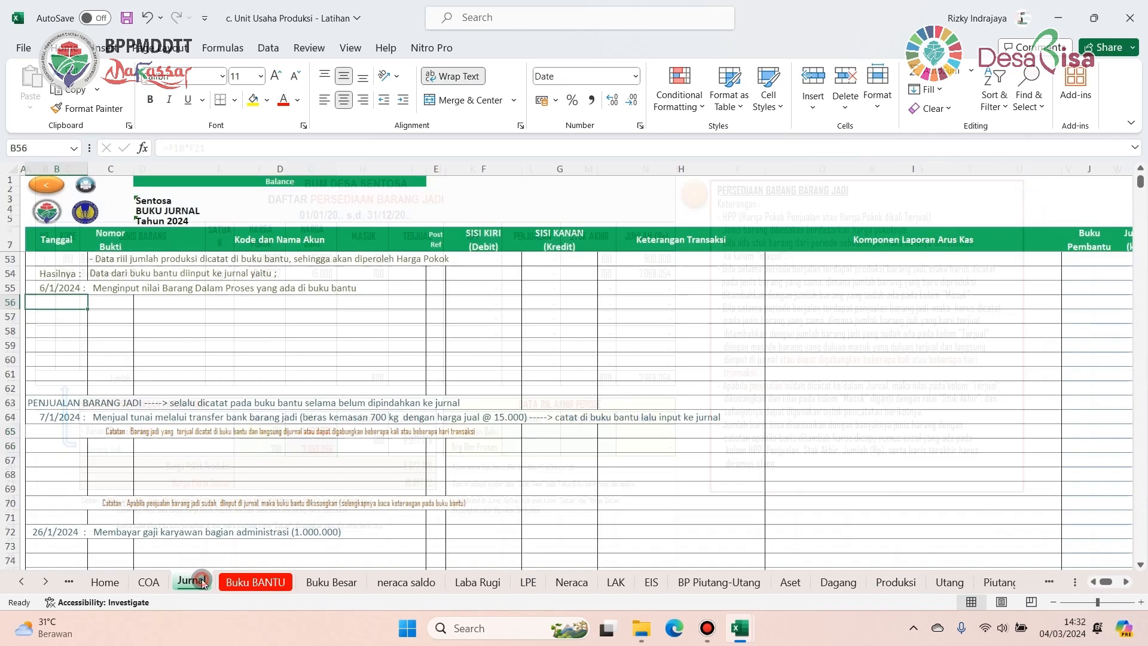
scroll(93, 316, "up", 3)
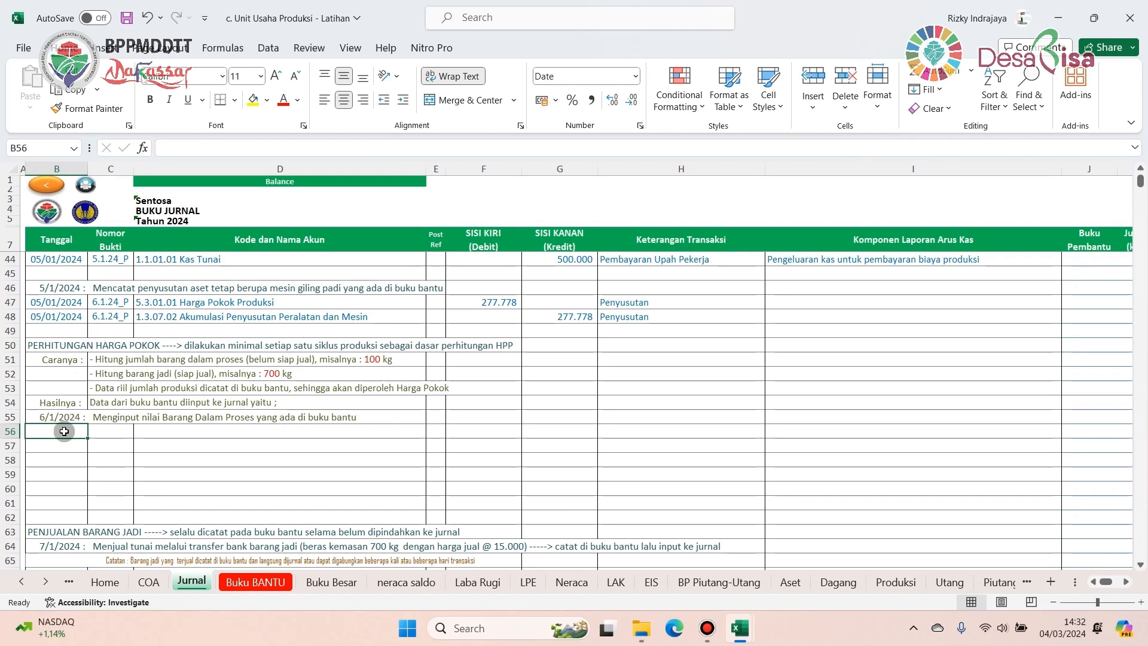
type("6/1")
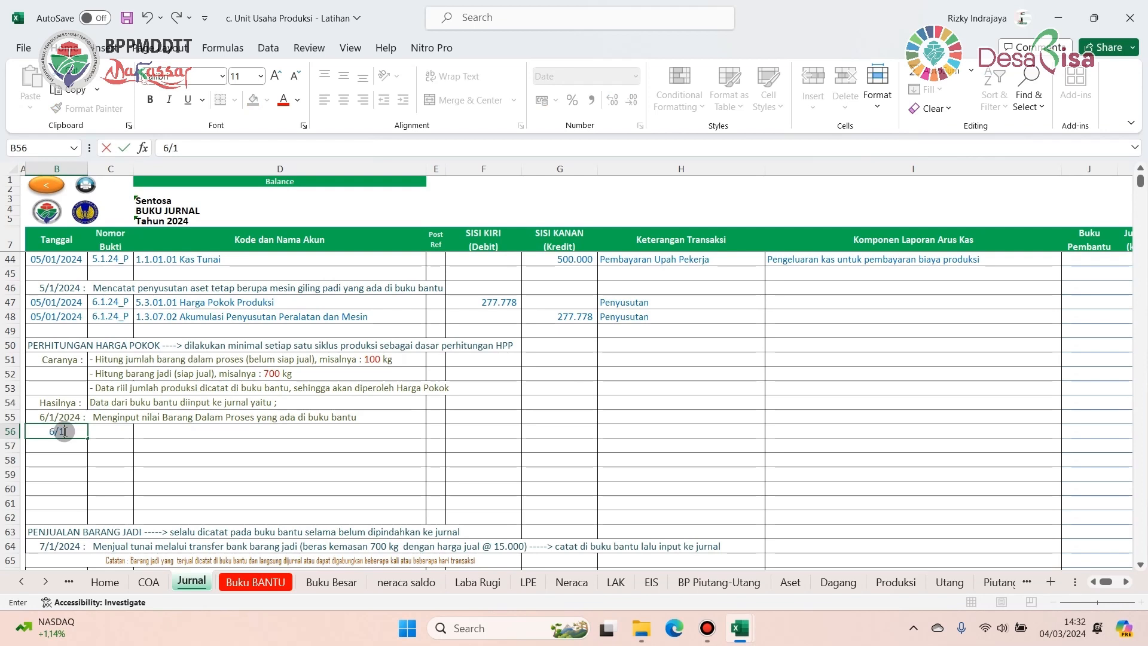
key("Return")
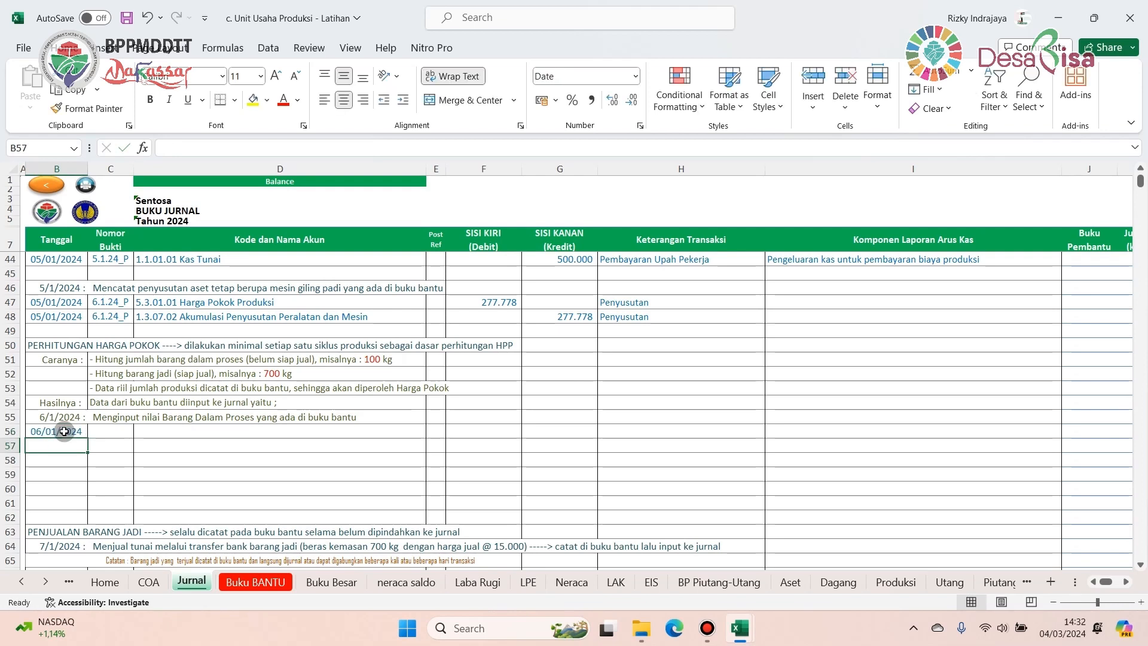
left_click(114, 431)
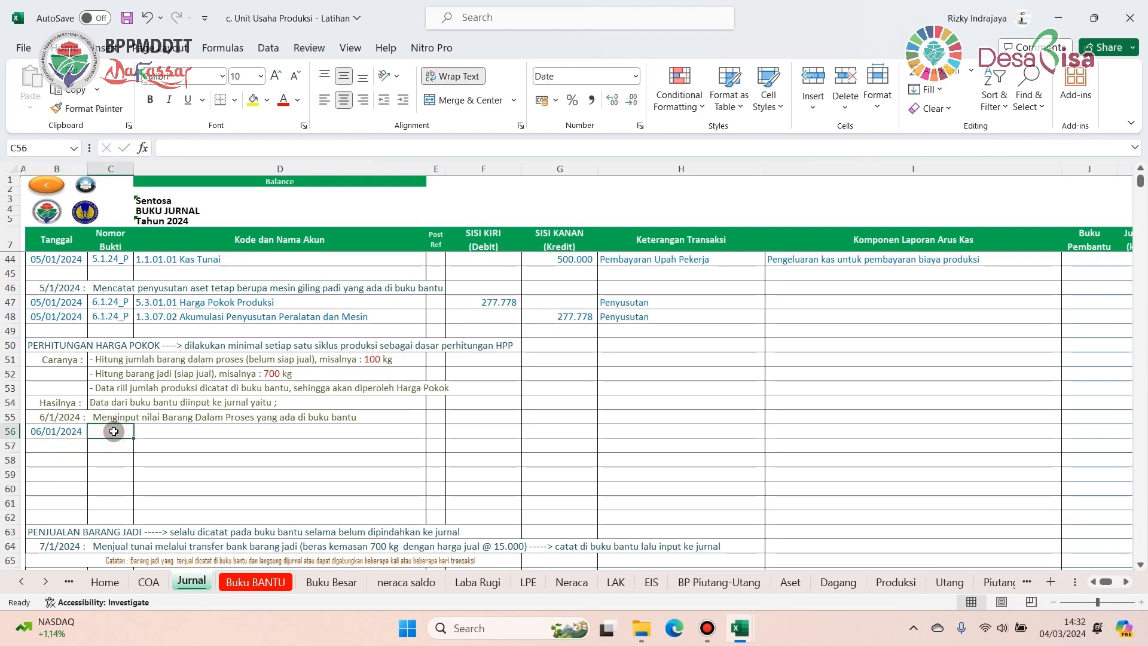
type("7")
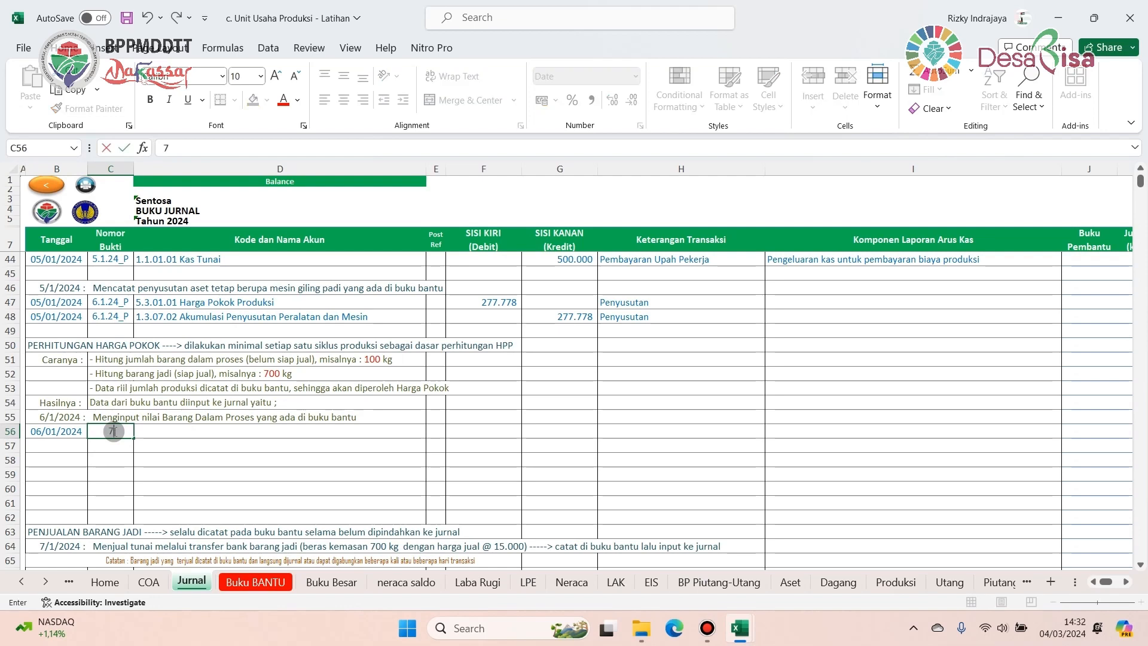
type(".1.24_P")
- Look up "Persediaan" accounts for row 56 and choose 1.1.05.03 Persediaan Barang Dalam Proses
left_click(162, 431)
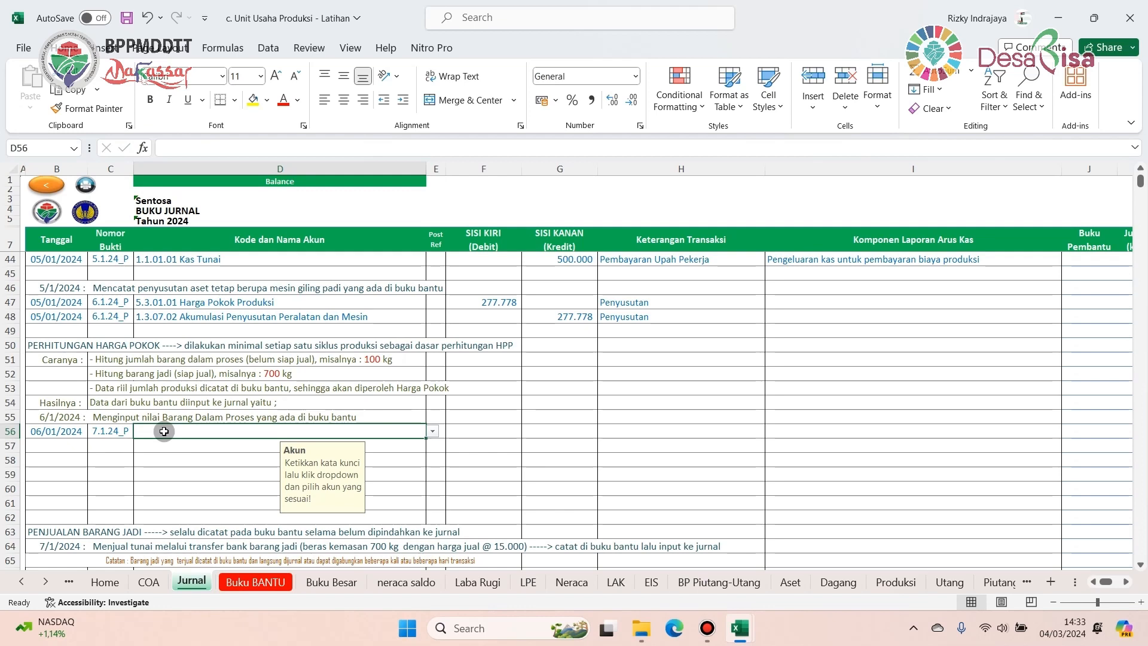
type("Pe")
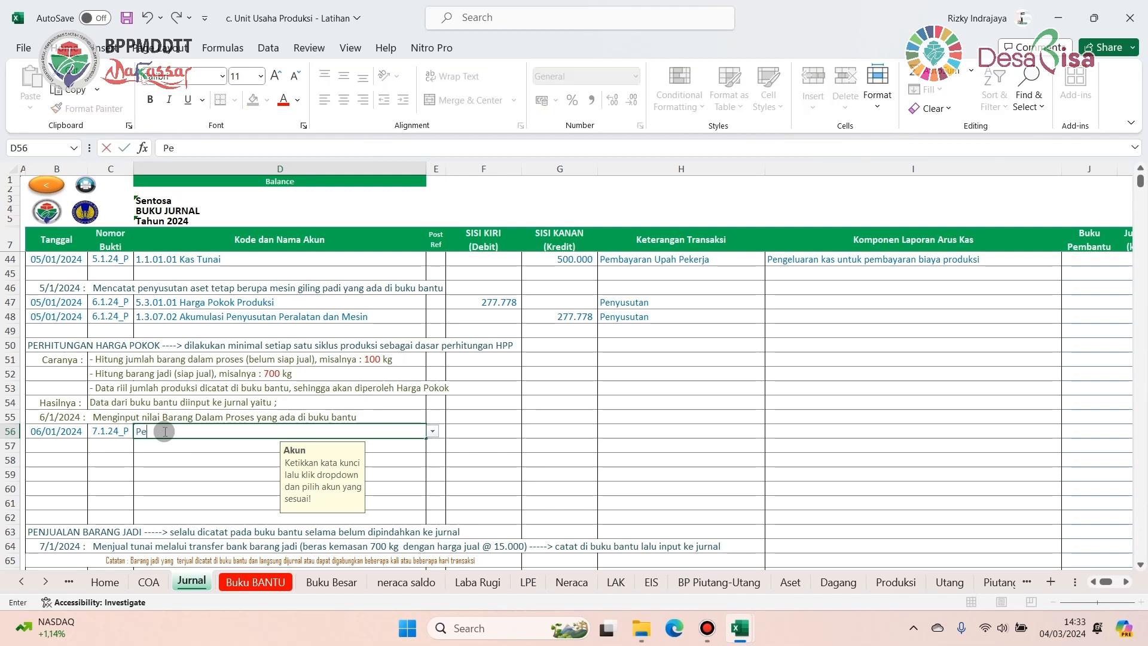
type("rsediaan")
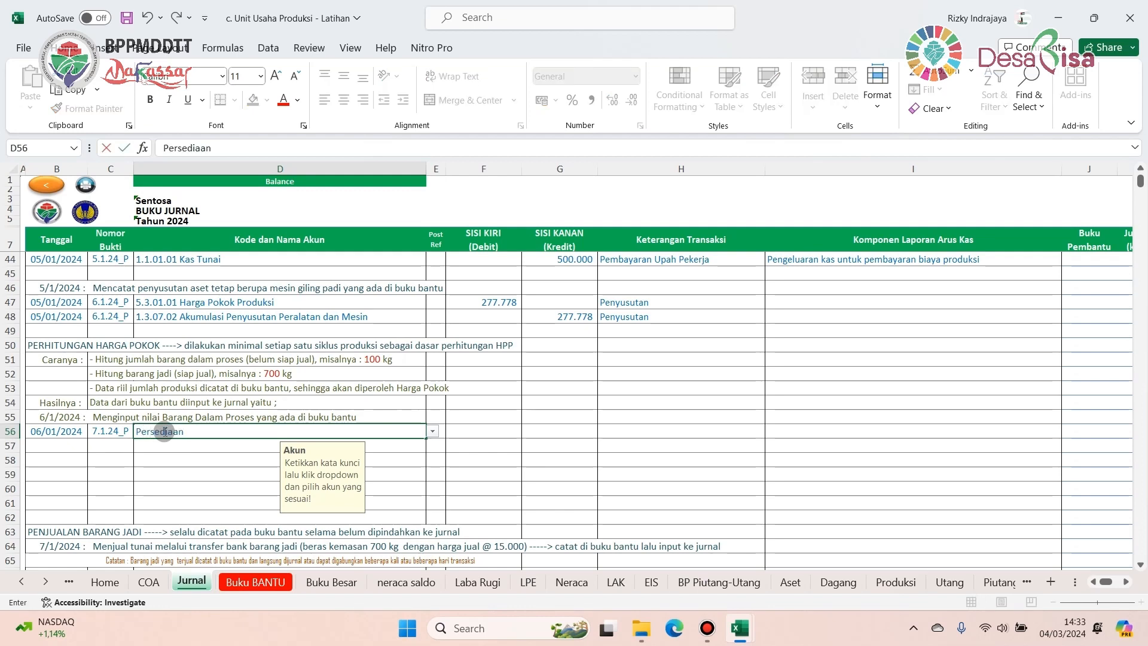
left_click(432, 433)
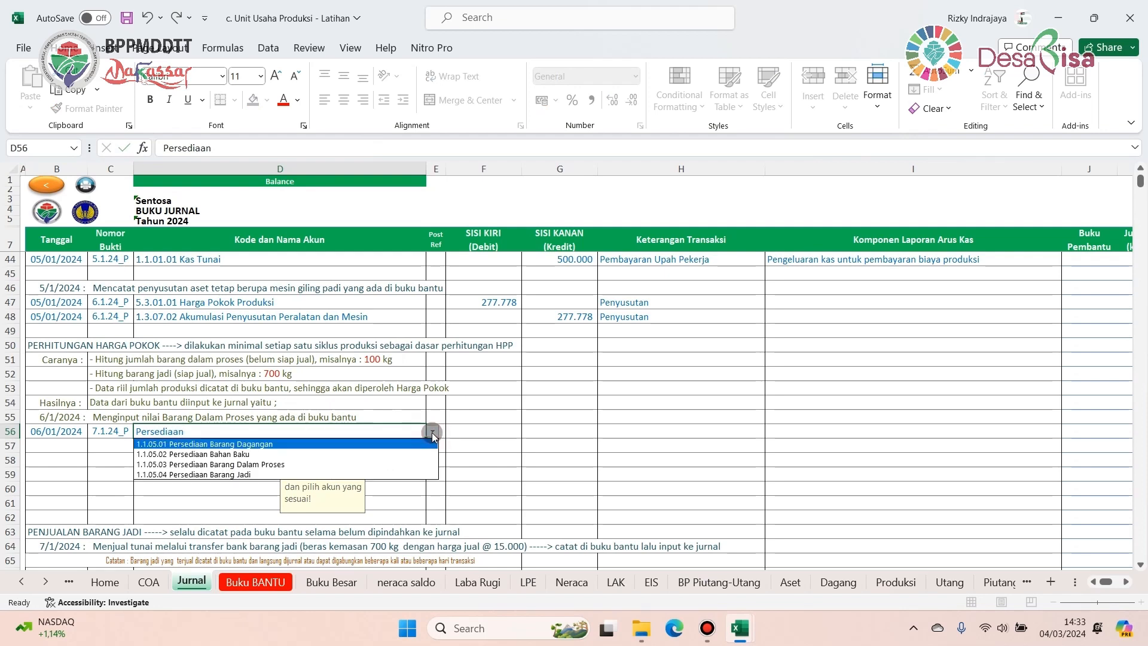
left_click(240, 465)
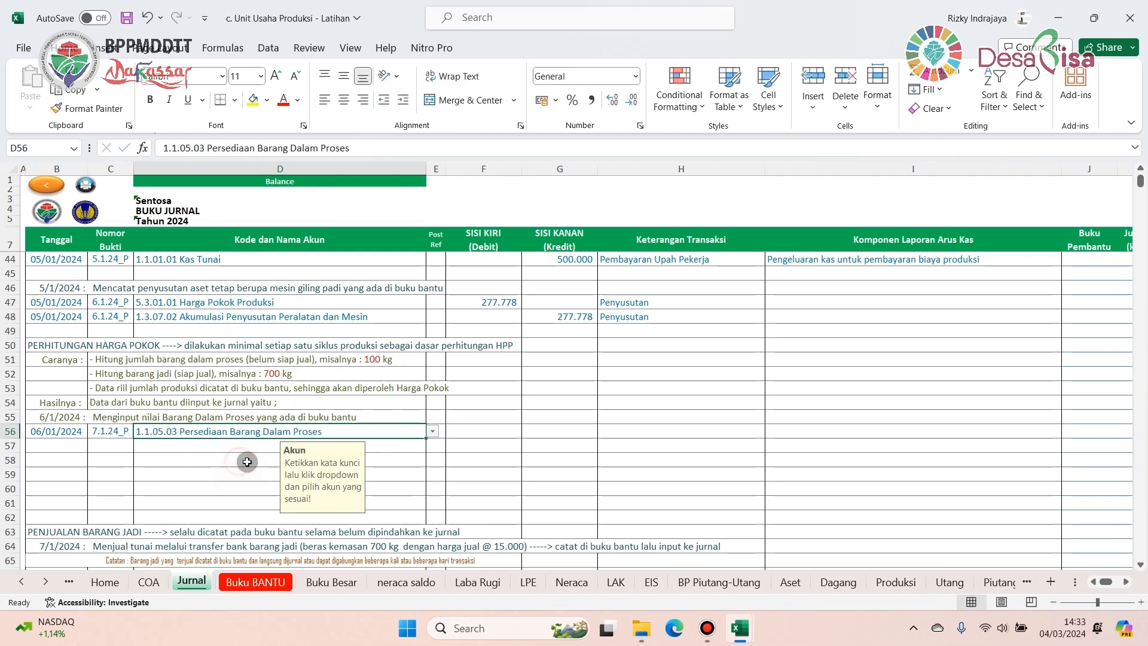
- Enter a debit of 1009722 in row 56 with the transaction description "Barang dalam proses yang tersedia"
left_click(482, 432)
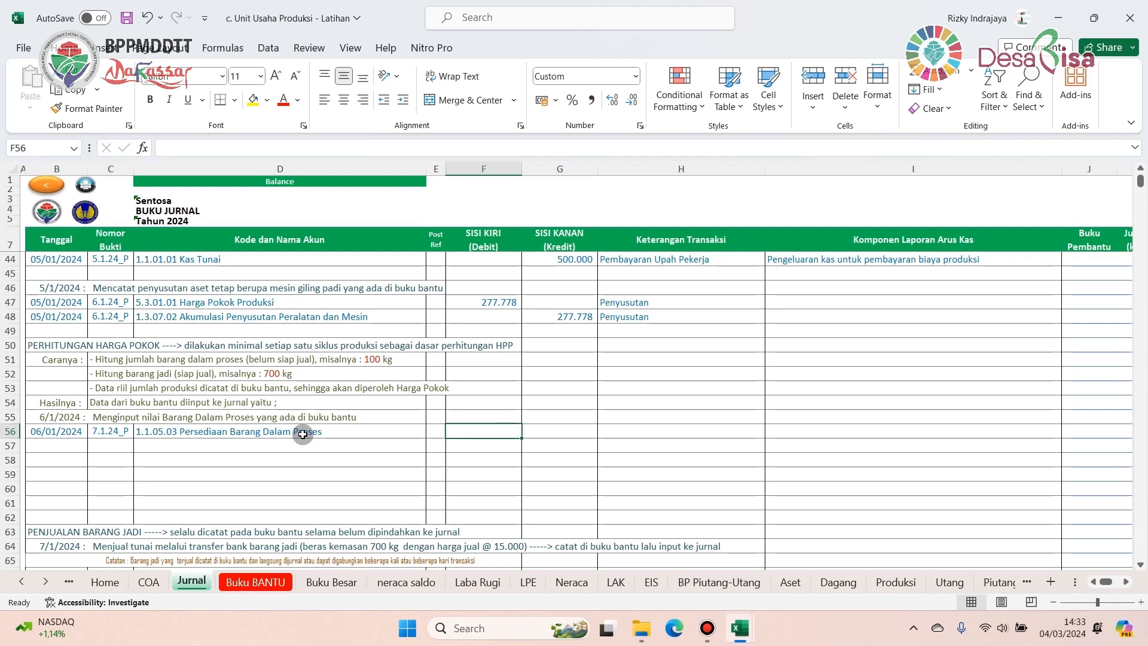
type("1")
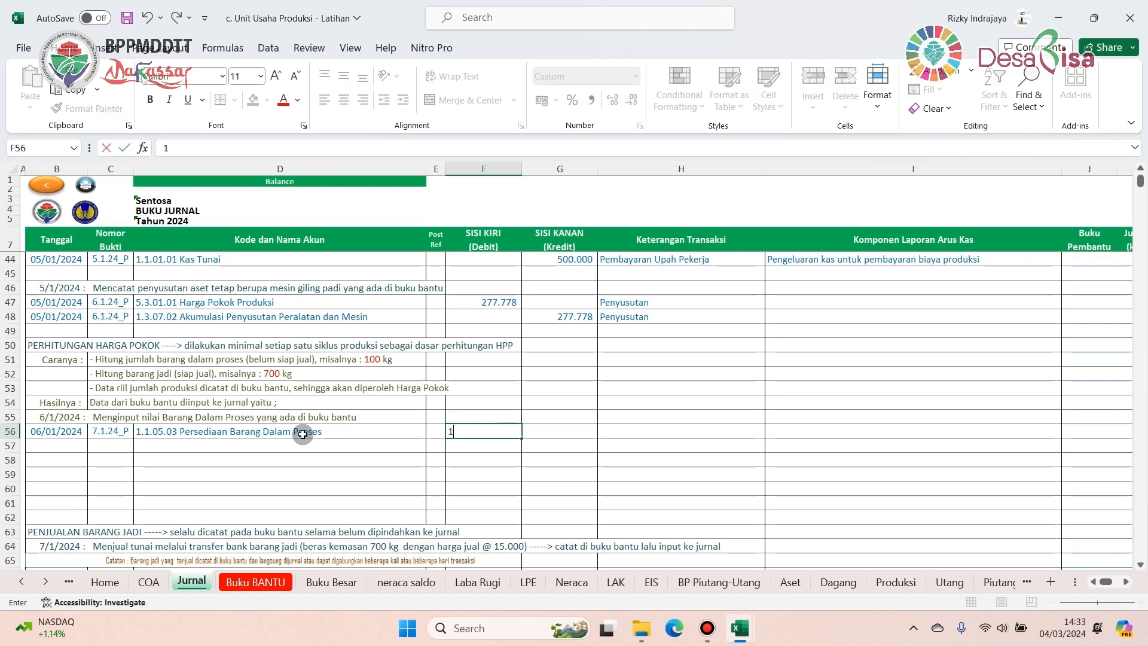
type("009722")
left_click(55, 446)
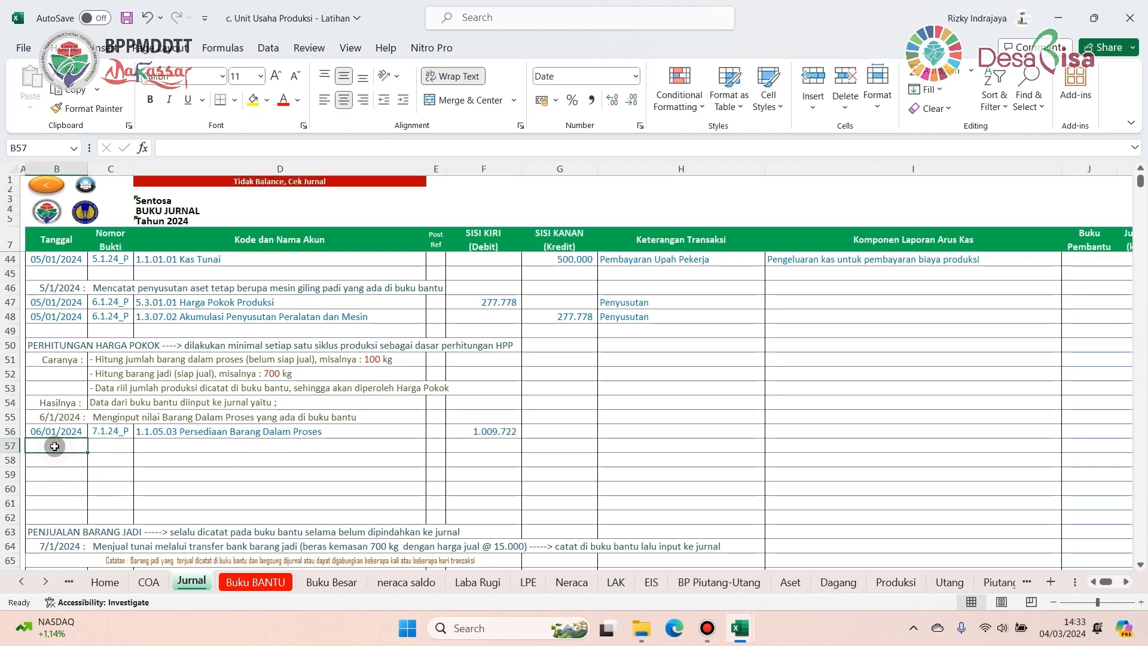
left_click(645, 433)
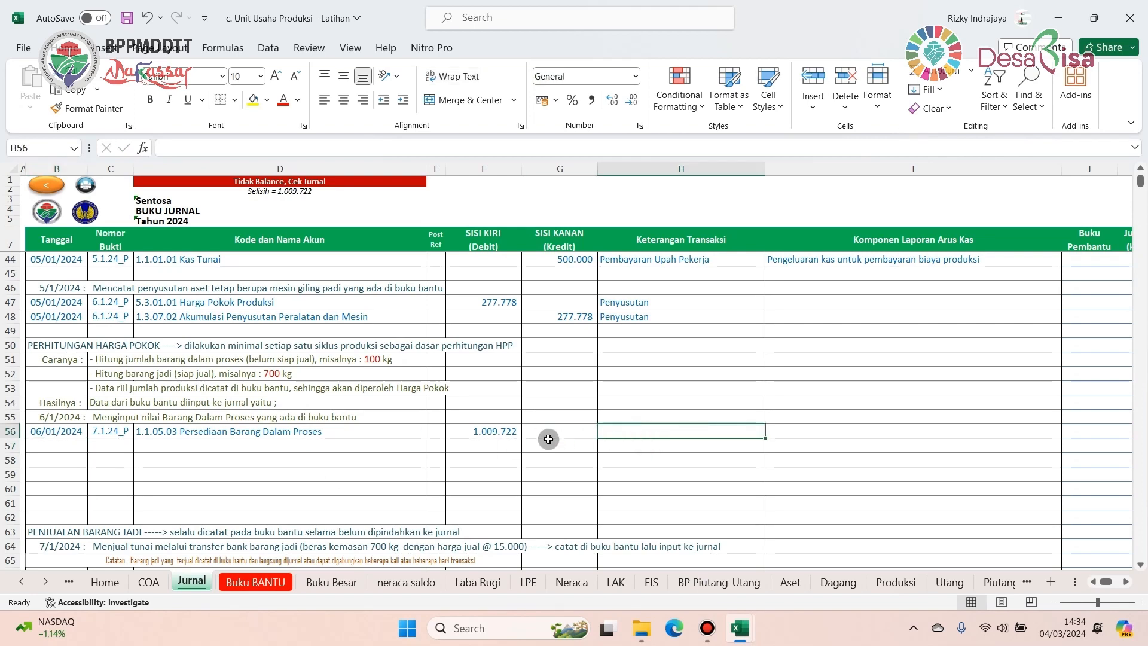
type("B")
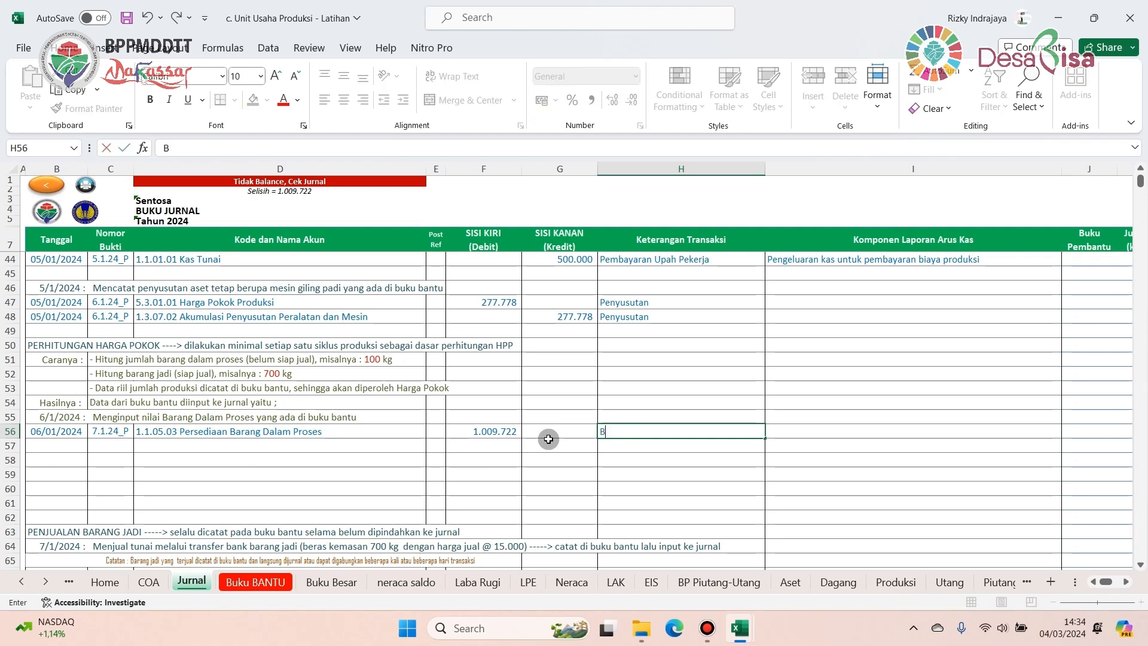
type("arang dalam")
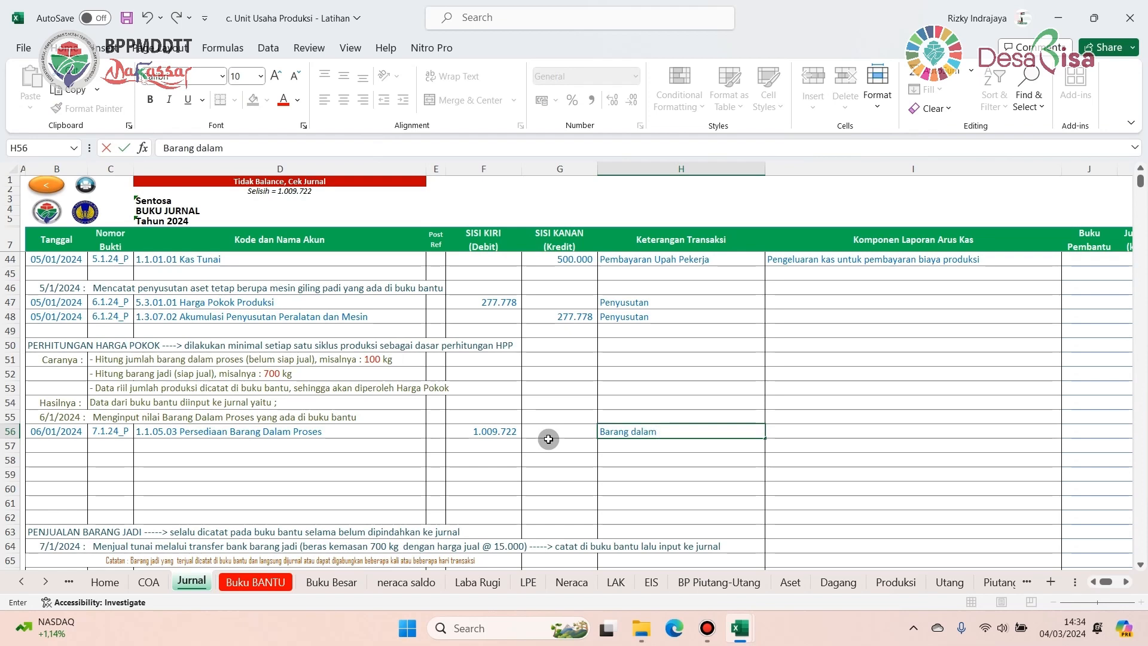
type(" proses yang tersedia")
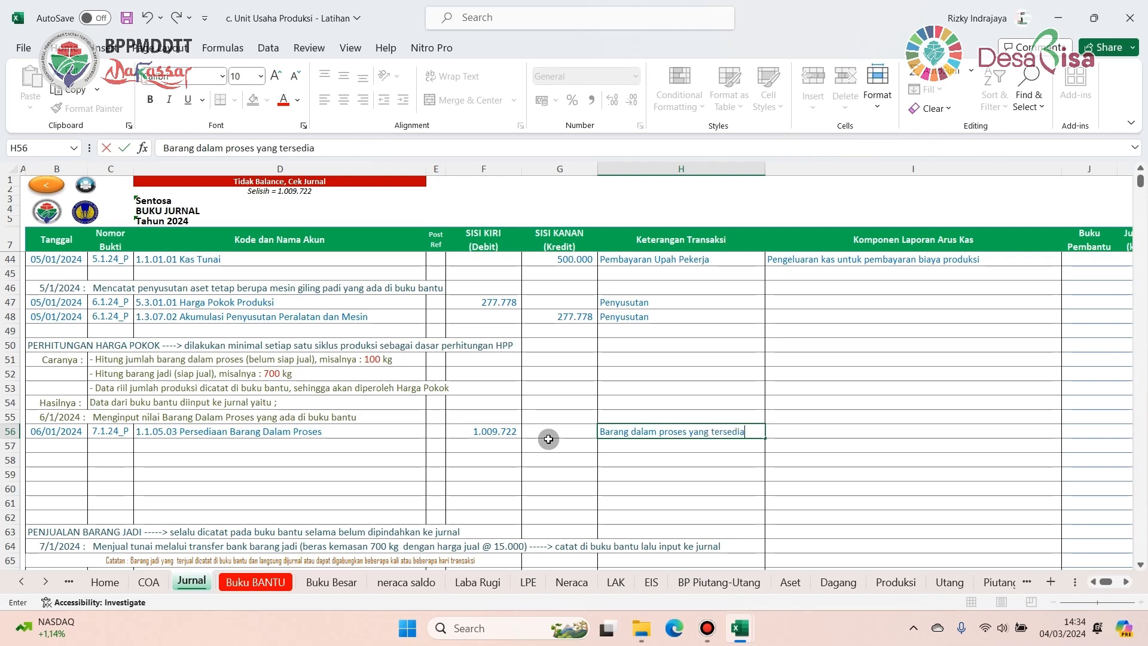
- Date row 57 as 6/01 and copy evidence number 7.1.24_P into it from row 56
left_click(51, 448)
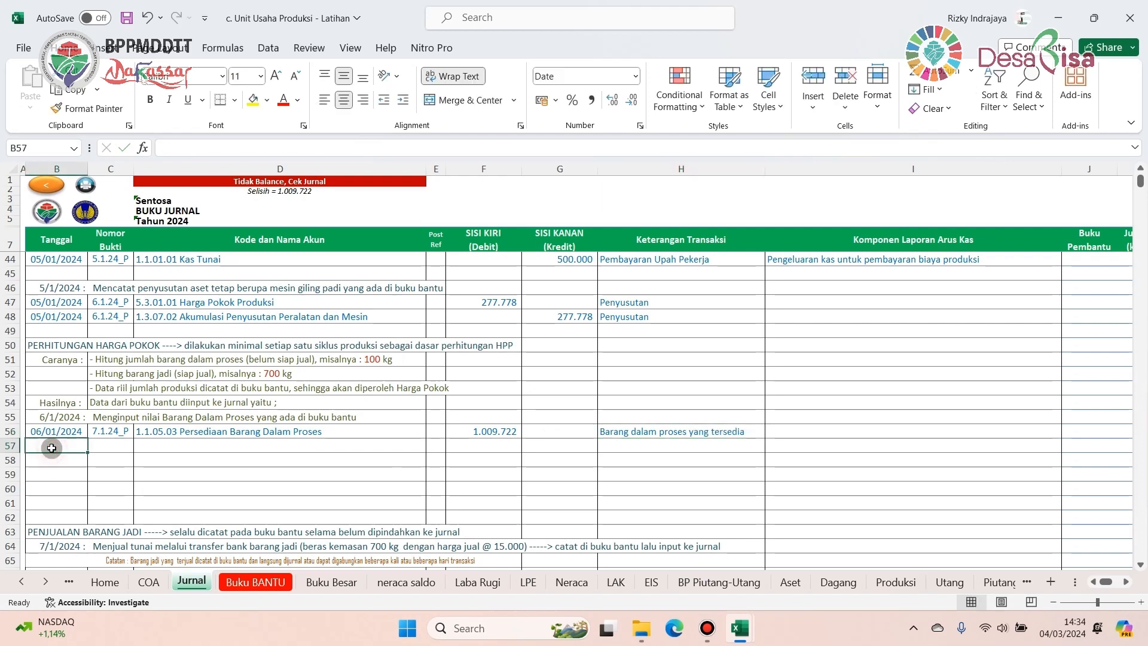
type("6")
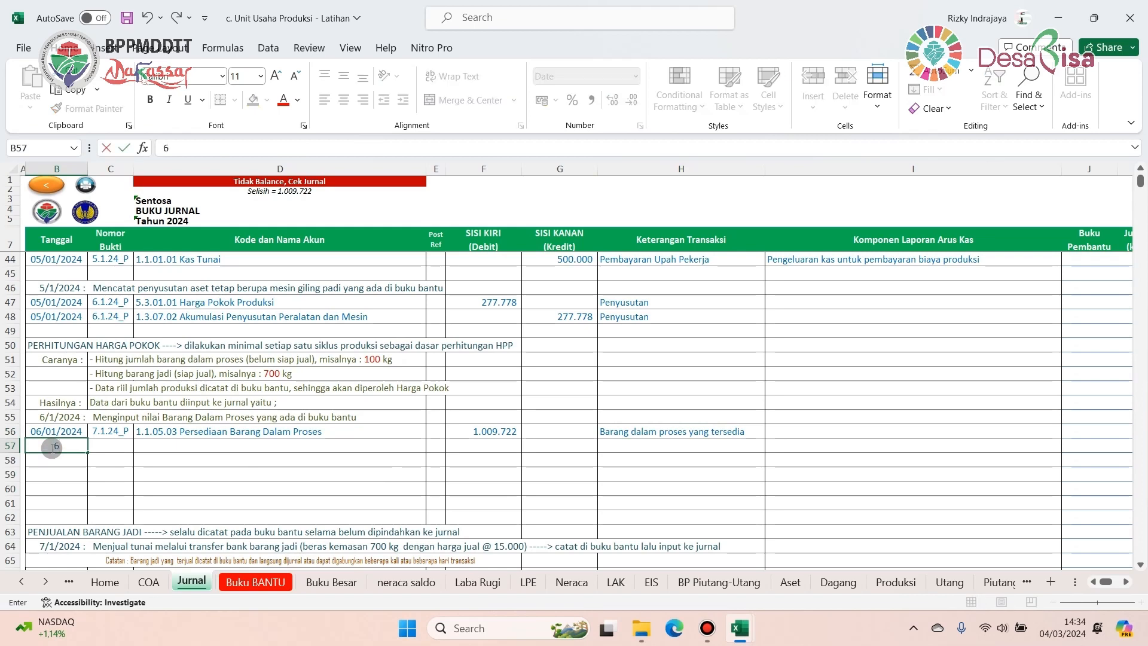
type("/01")
key("Return")
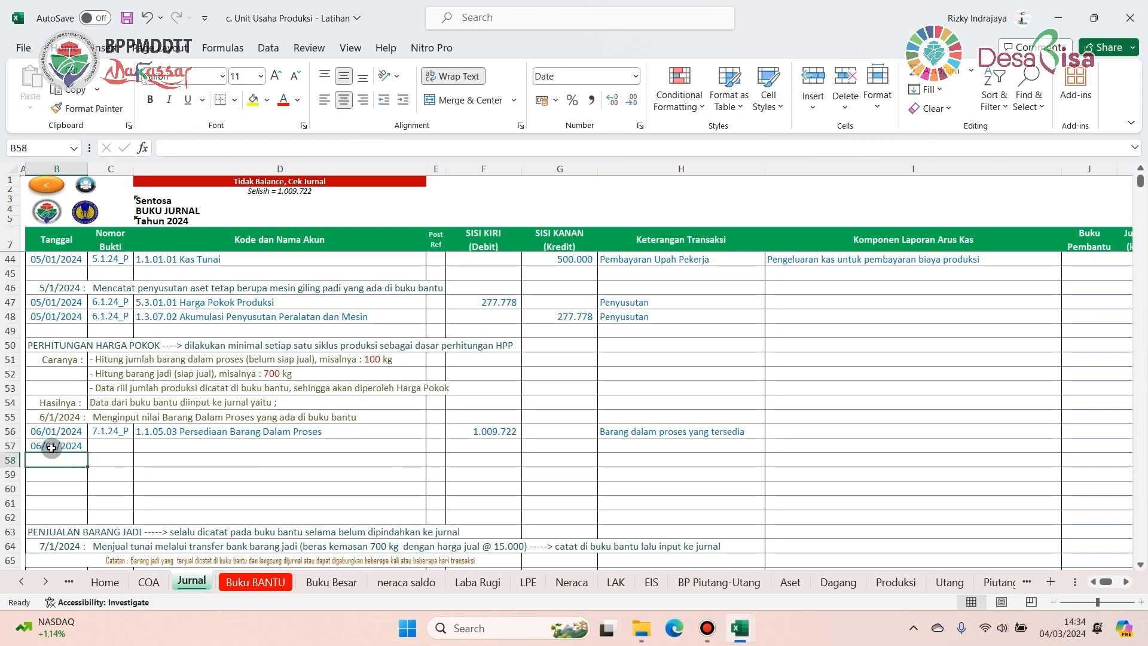
left_click(94, 433)
right_click(94, 434)
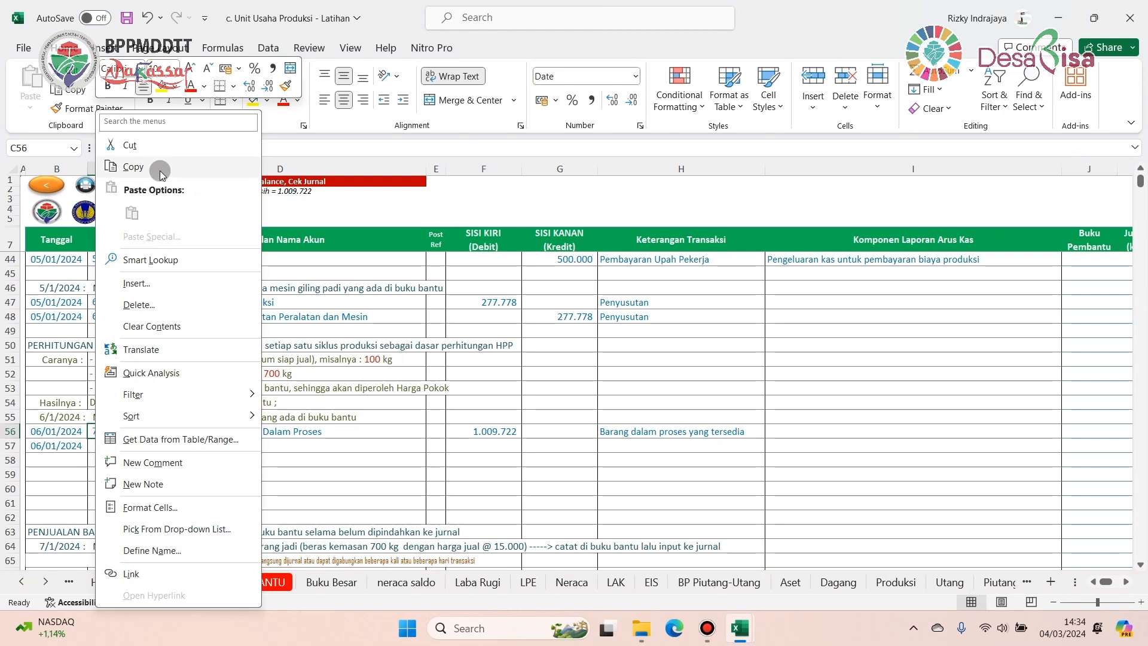
left_click(160, 168)
left_click(107, 446)
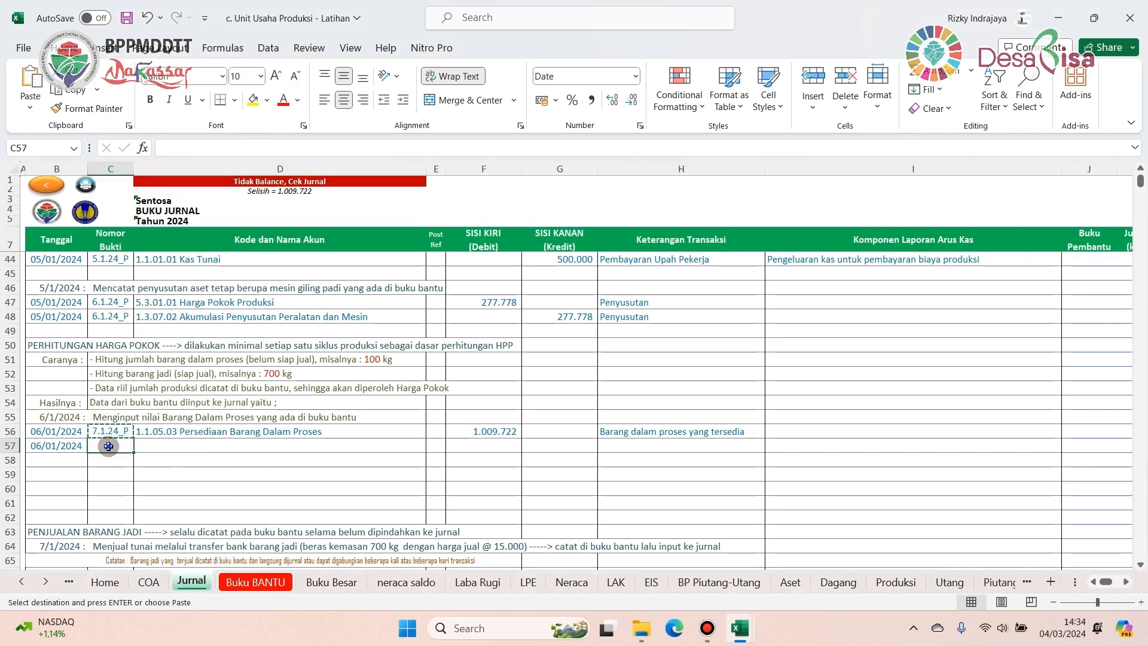
right_click(107, 446)
left_click(146, 236)
- Look up "Harga" accounts for row 57 and choose 5.3.01.01 Harga Pokok Produksi
left_click(180, 443)
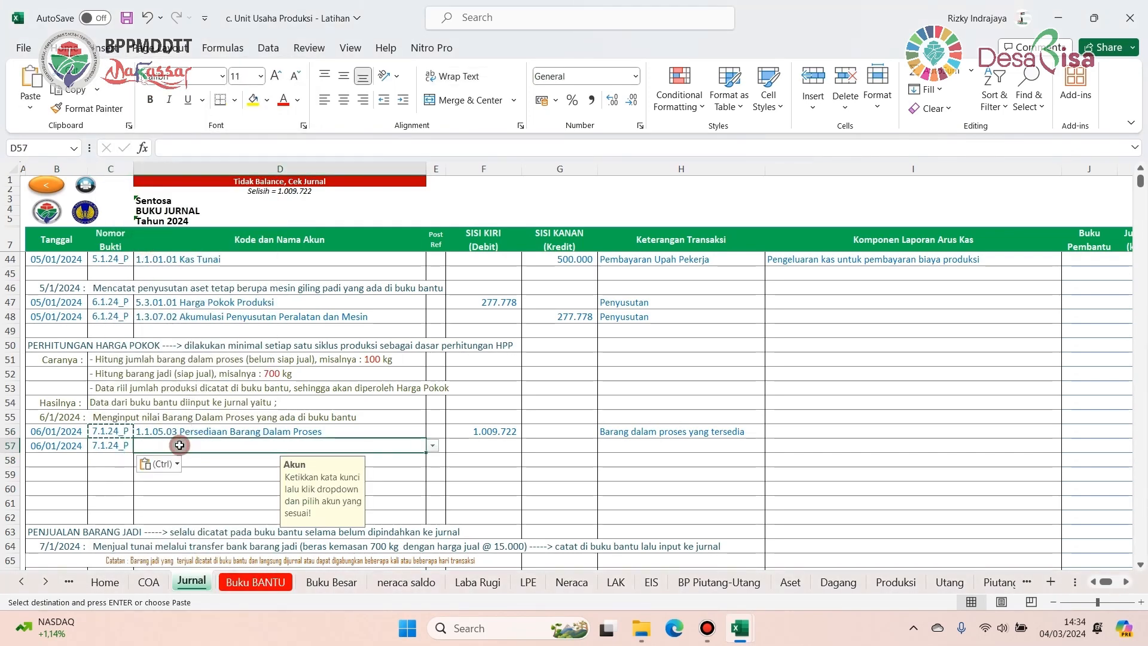
type("H")
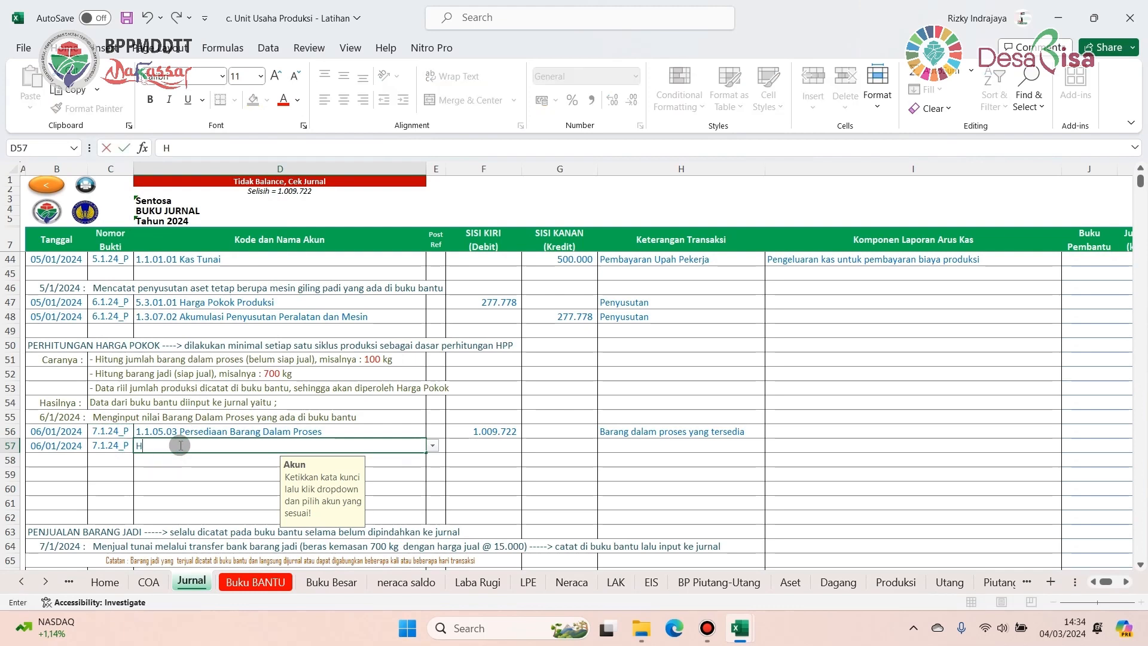
type("arga")
left_click(438, 444)
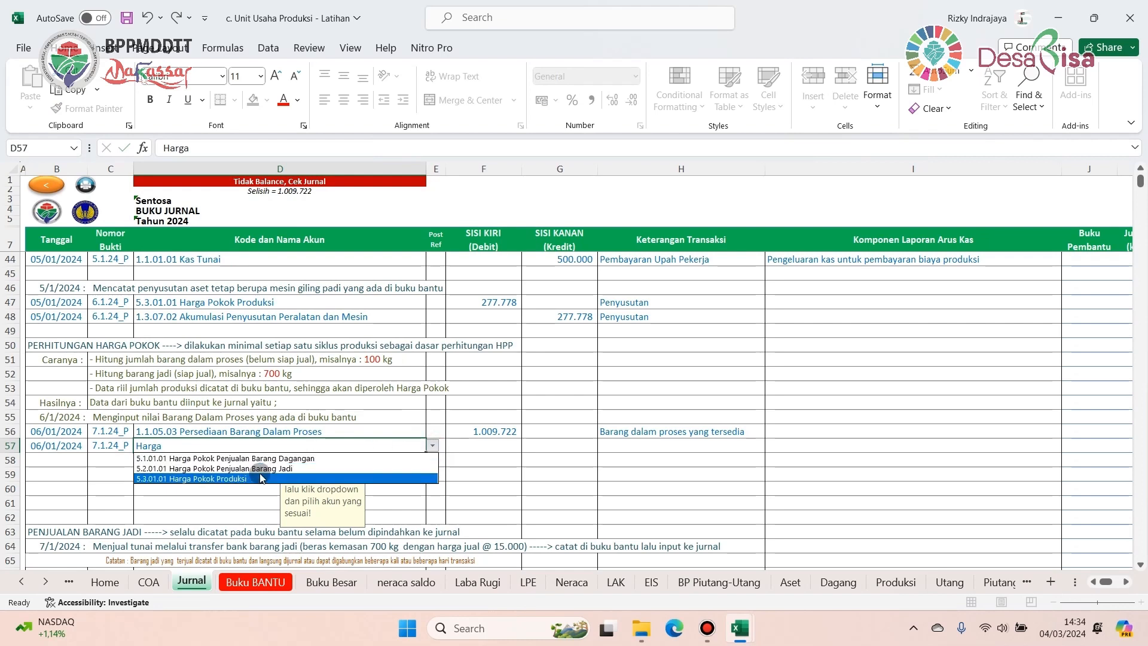
left_click(239, 479)
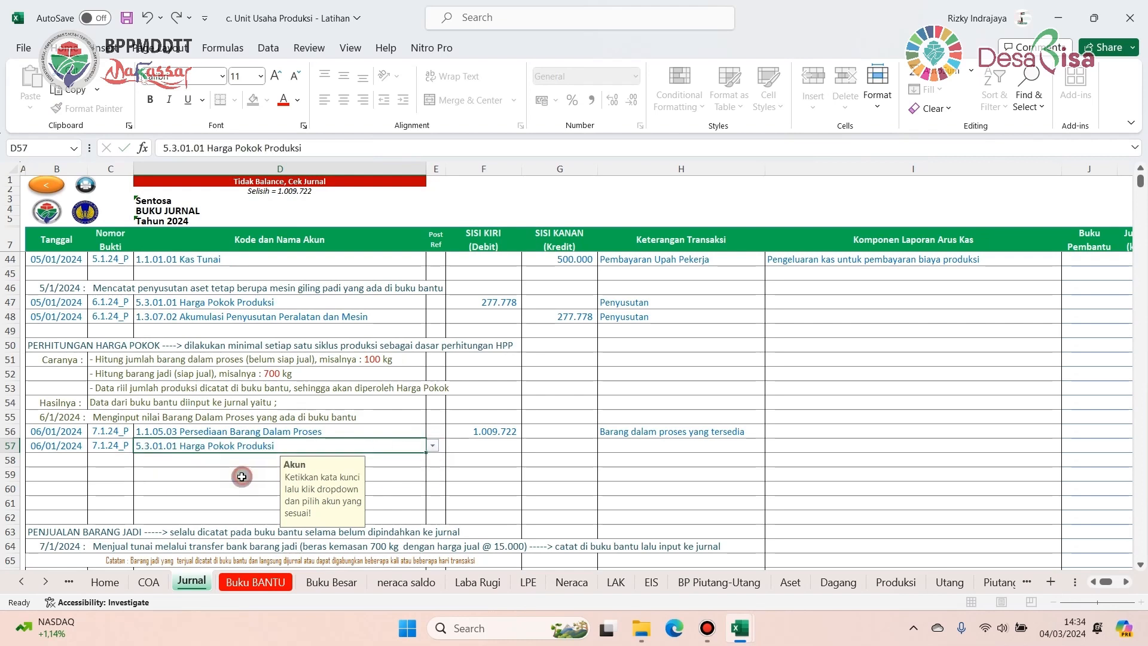
- Enter a credit of 1009722 in row 57 with the description "Barang dalam proses yang tersedia"
left_click(534, 448)
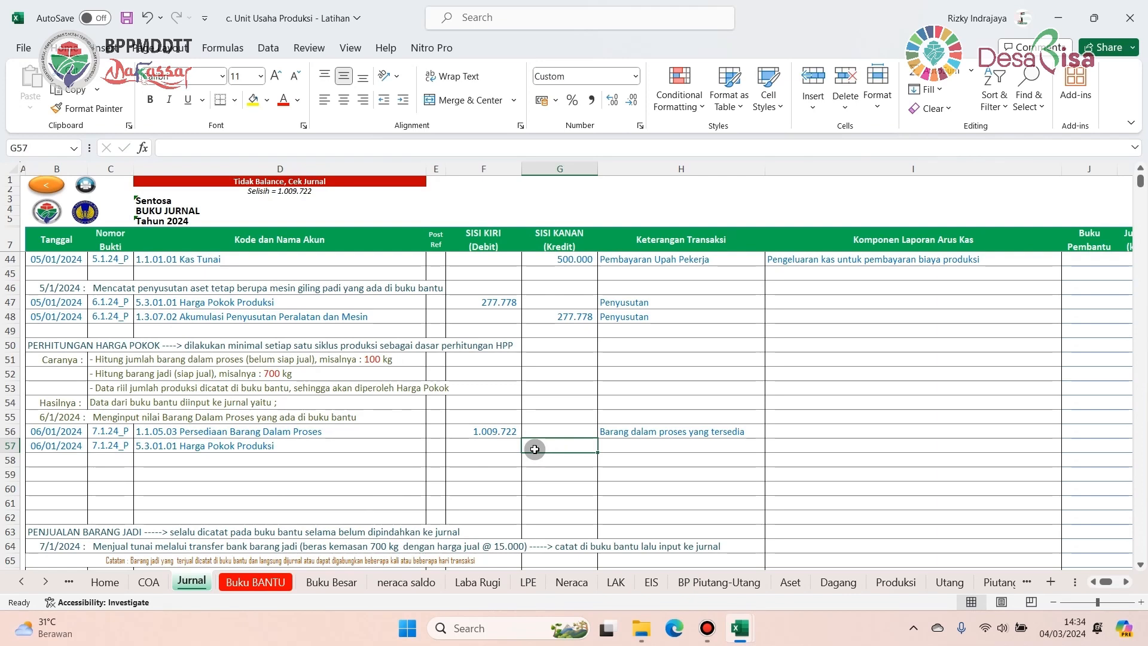
type("1")
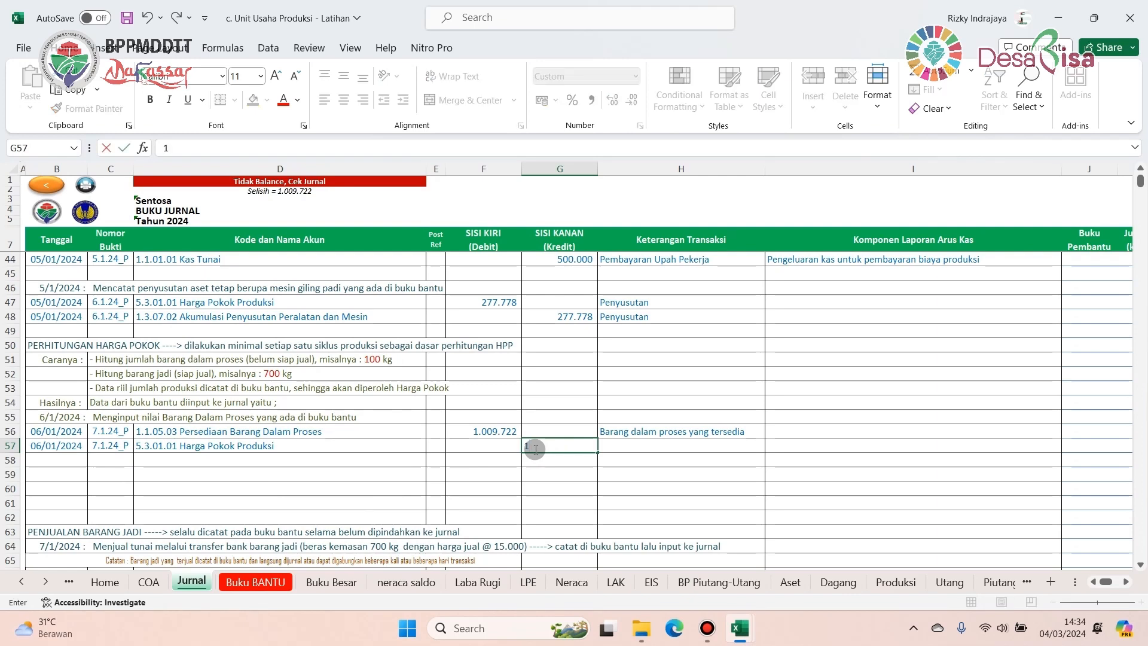
type("009722")
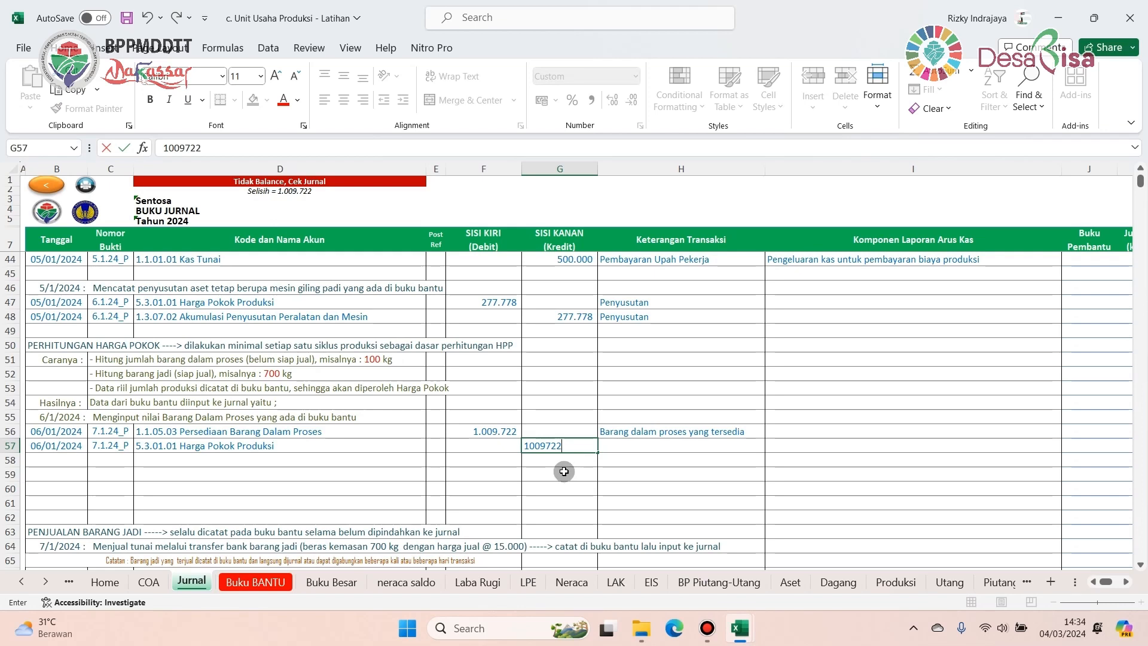
left_click(564, 472)
left_click(509, 430)
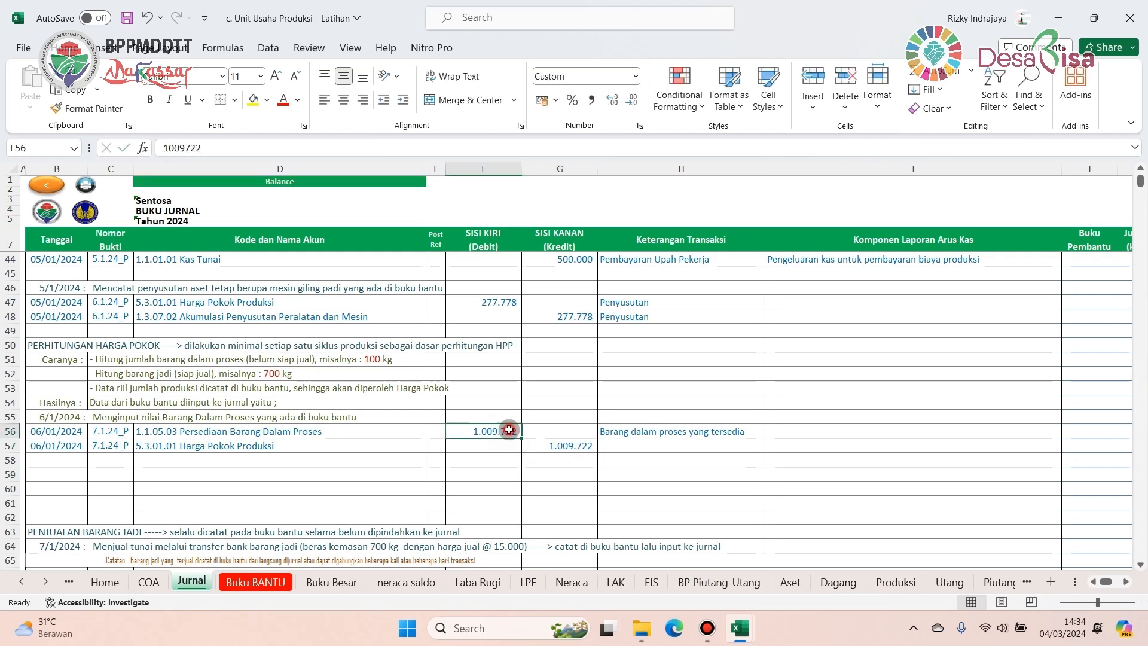
left_click(619, 452)
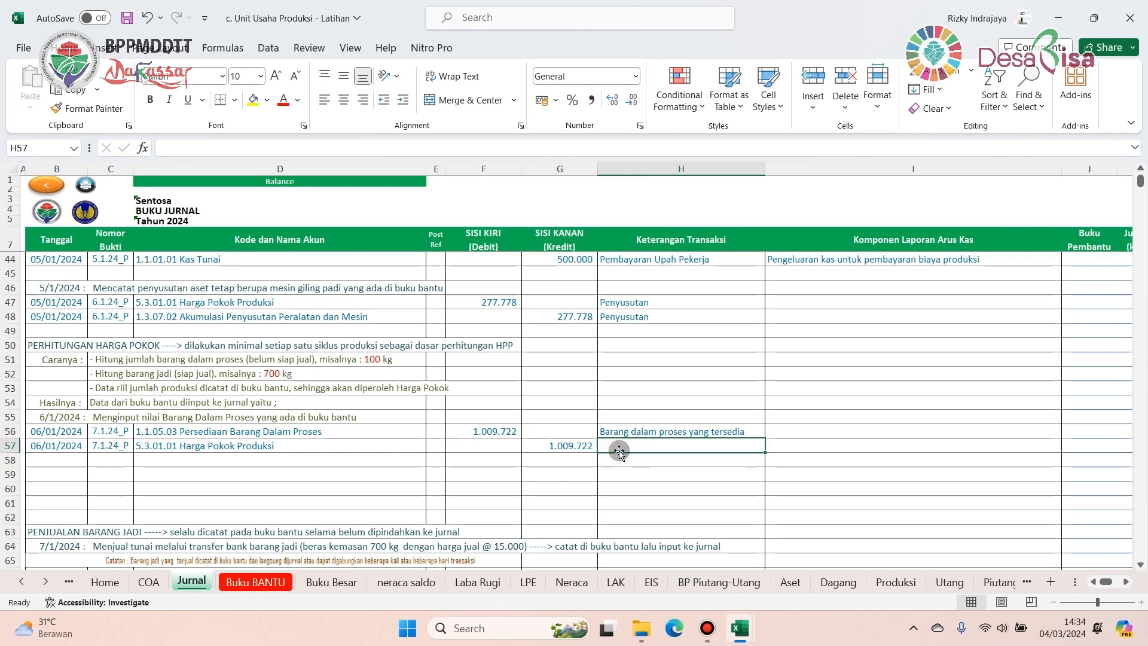
type("B")
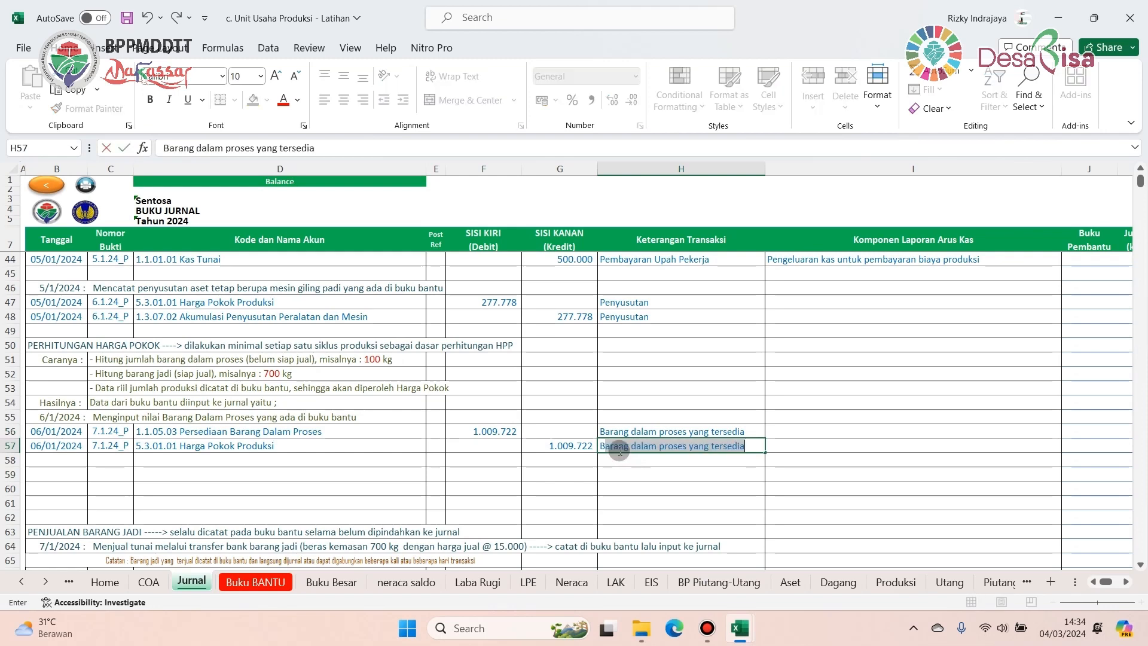
left_click(226, 474)
- Start the finished-goods entry in row 60 with date 6/1 and evidence number 8.1.24_P
scroll(226, 475, "down", 1)
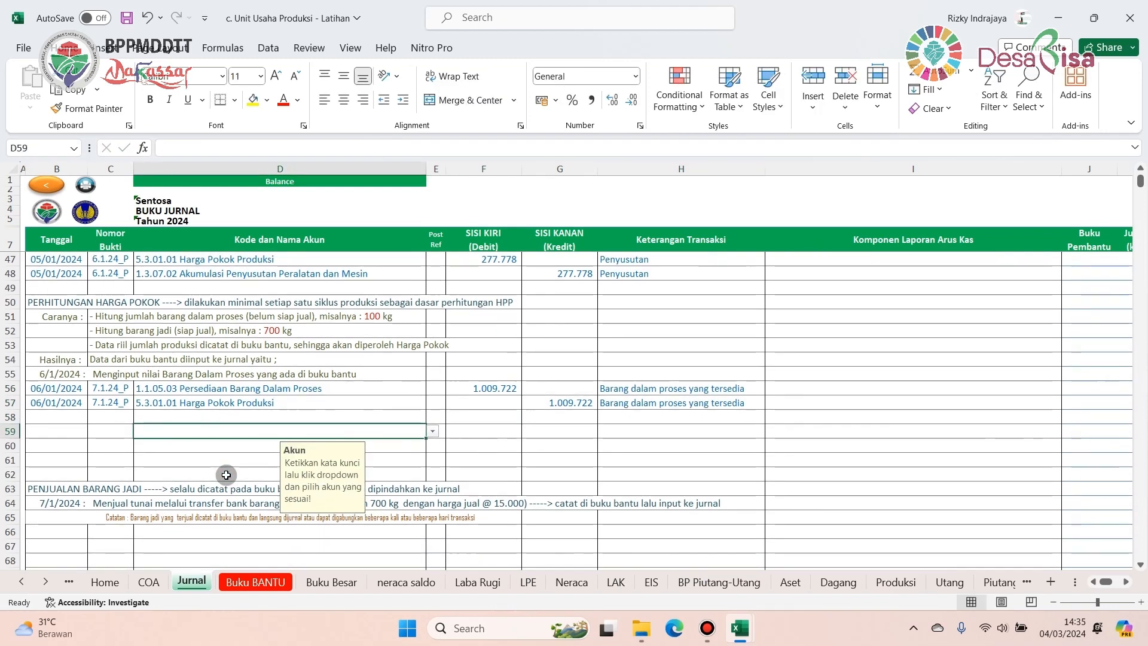
scroll(226, 474, "down", 1)
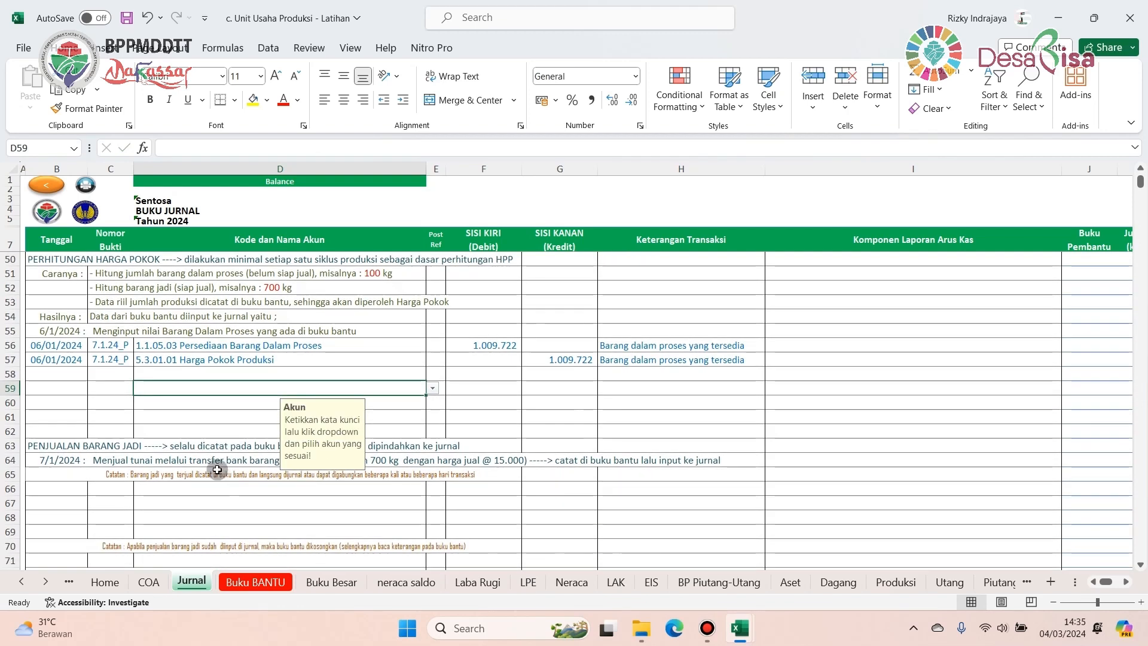
left_click(700, 631)
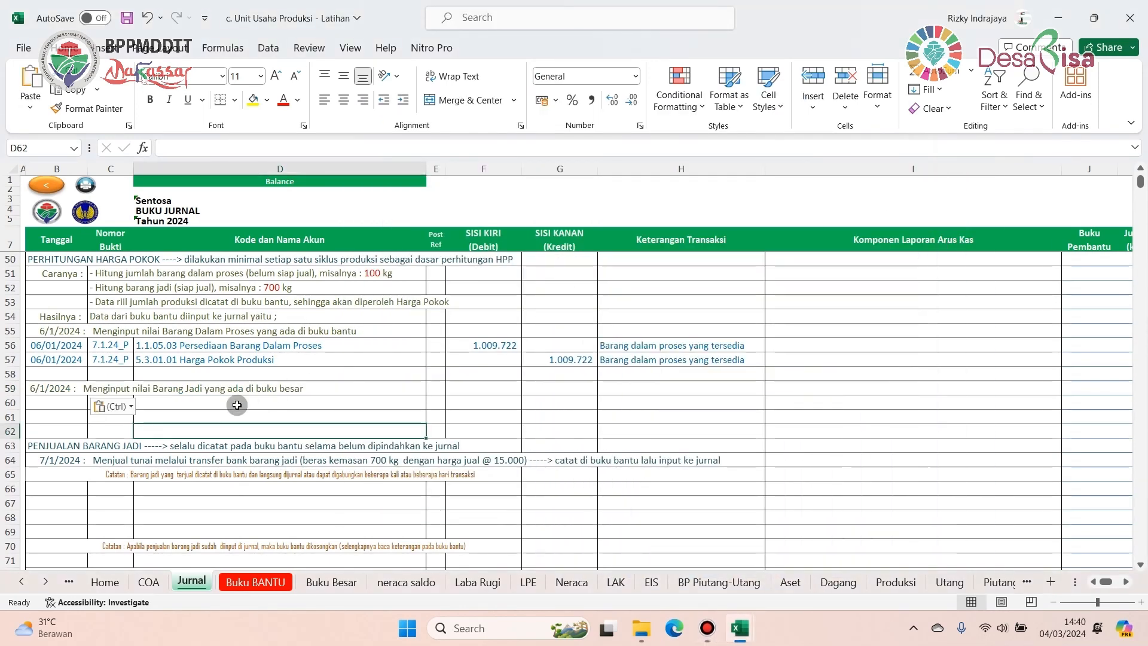
left_click(67, 406)
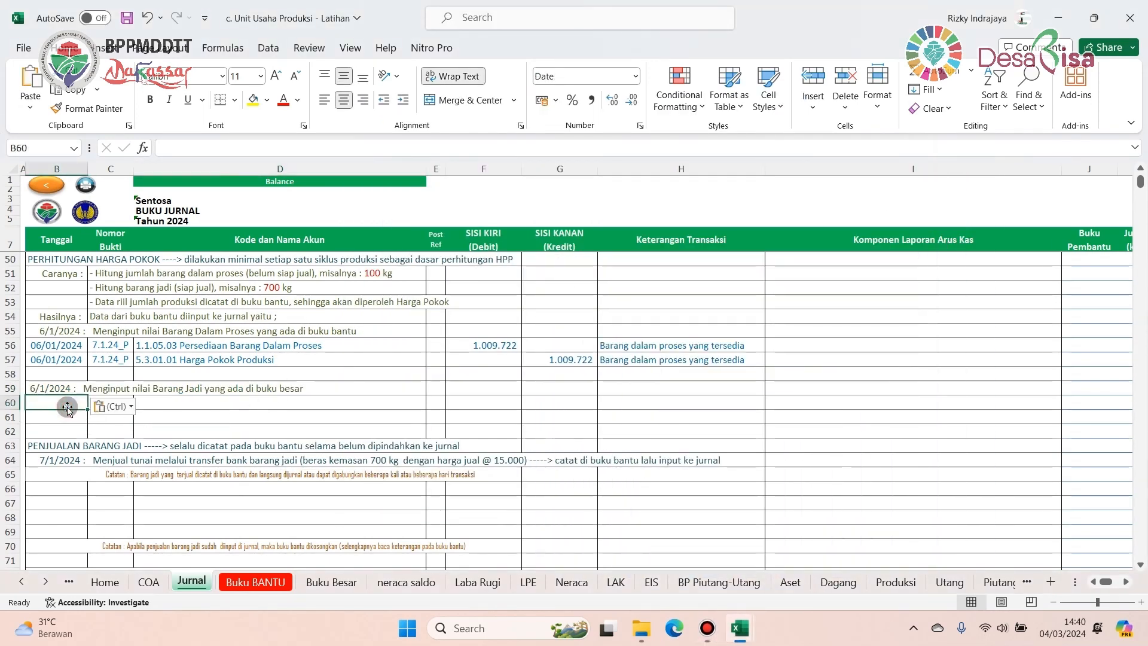
type("6/1")
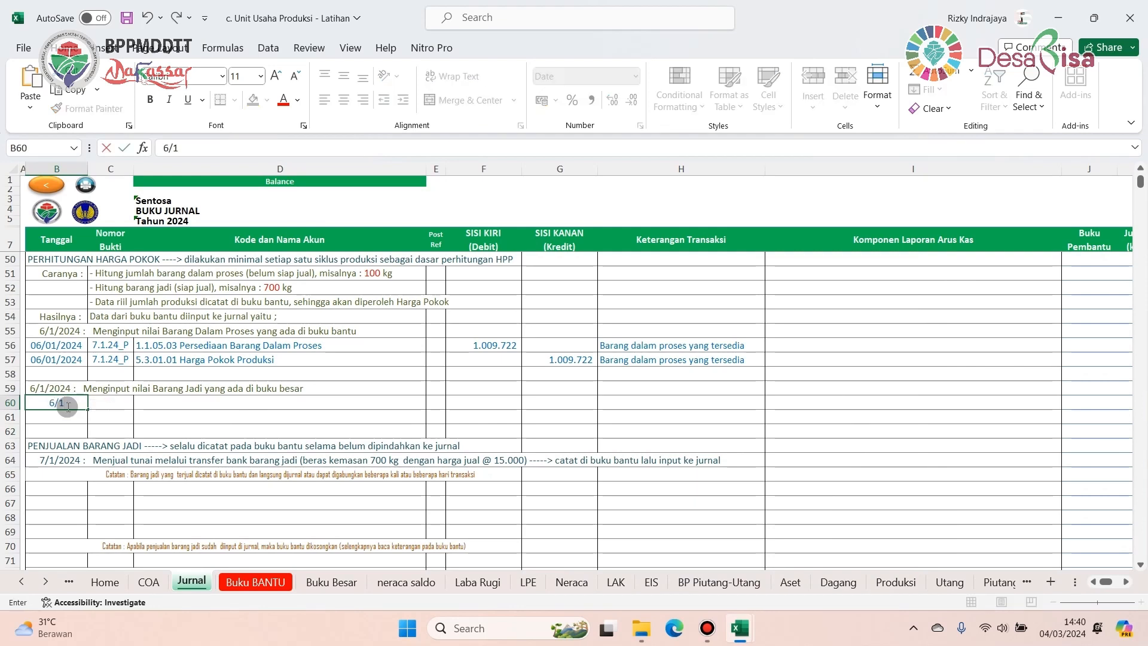
key("Return")
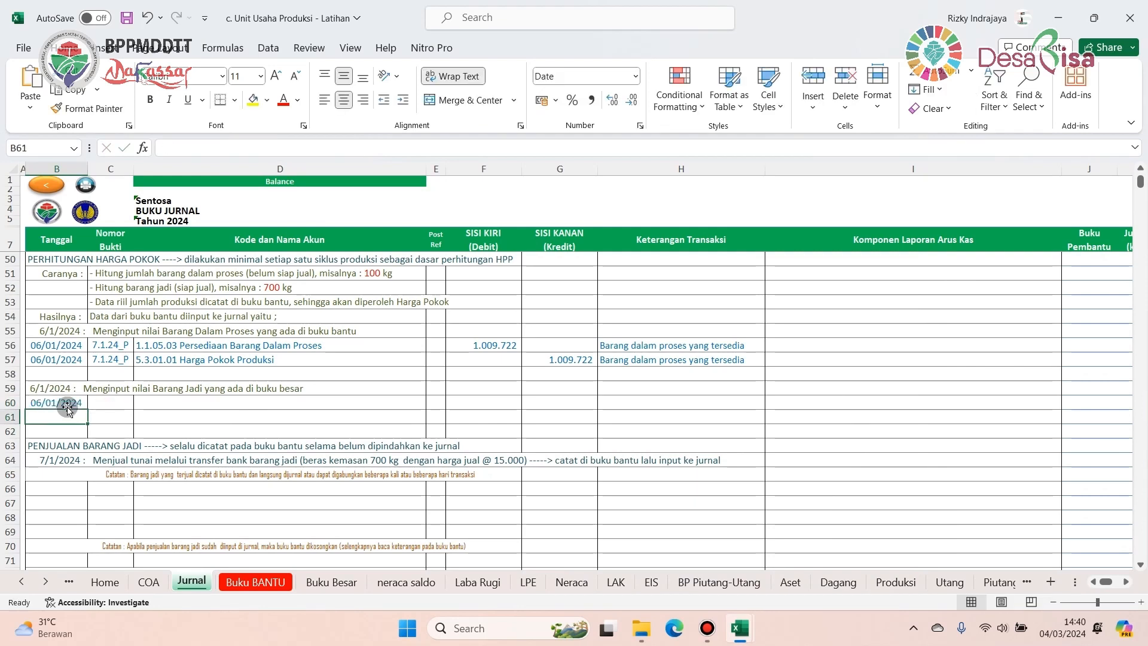
left_click(104, 400)
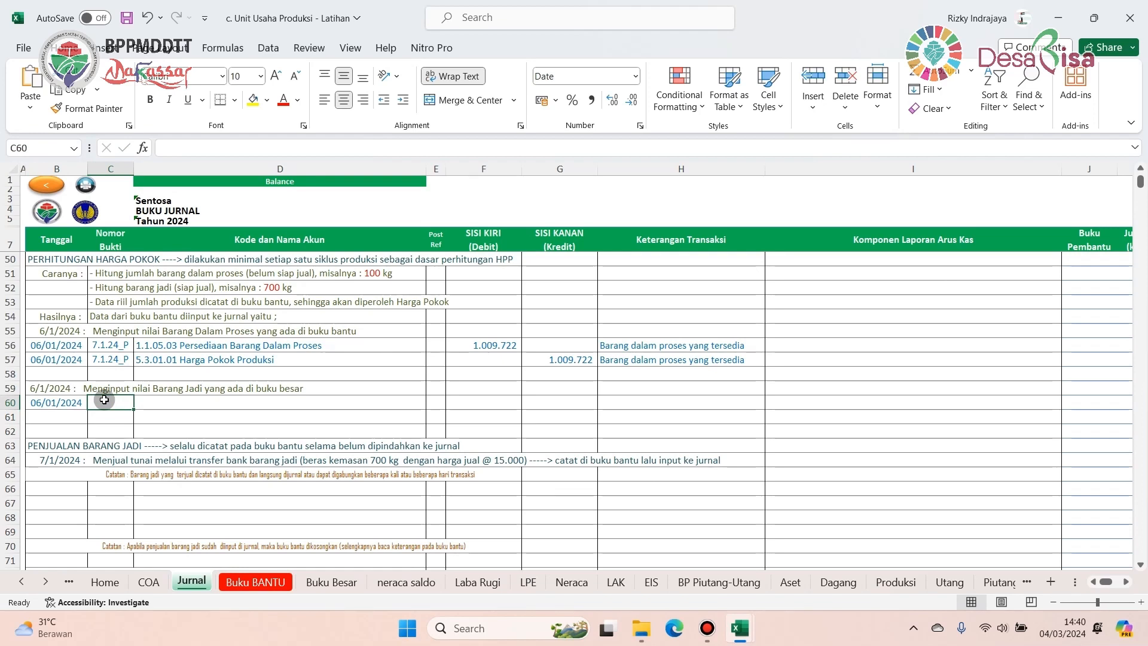
type("8.1")
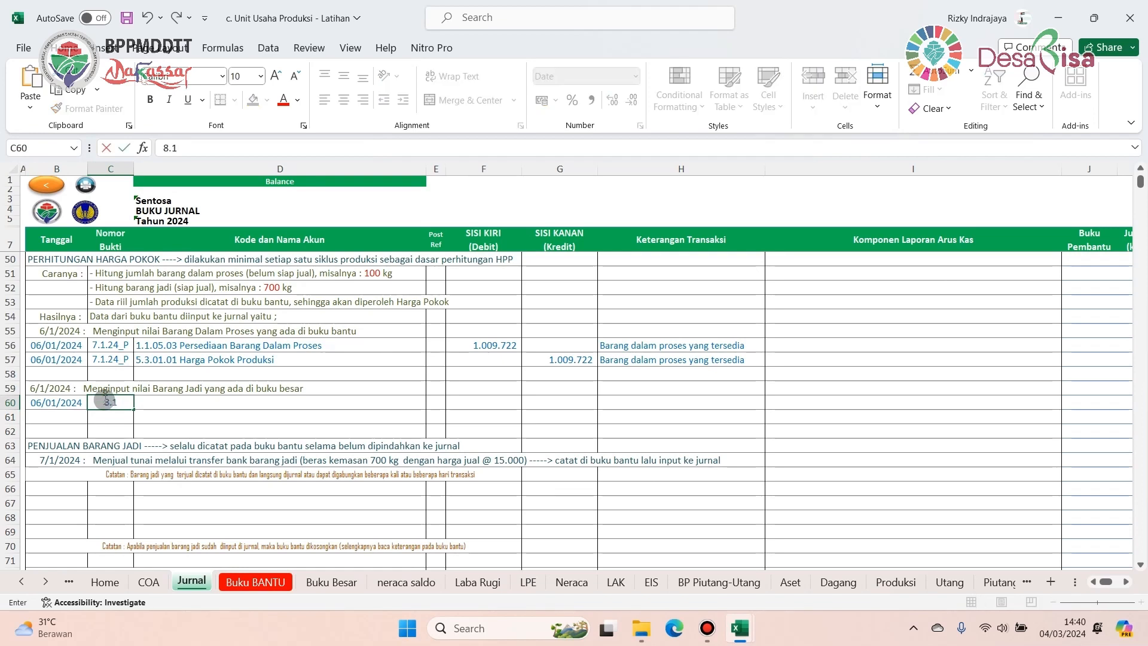
type(".24_P")
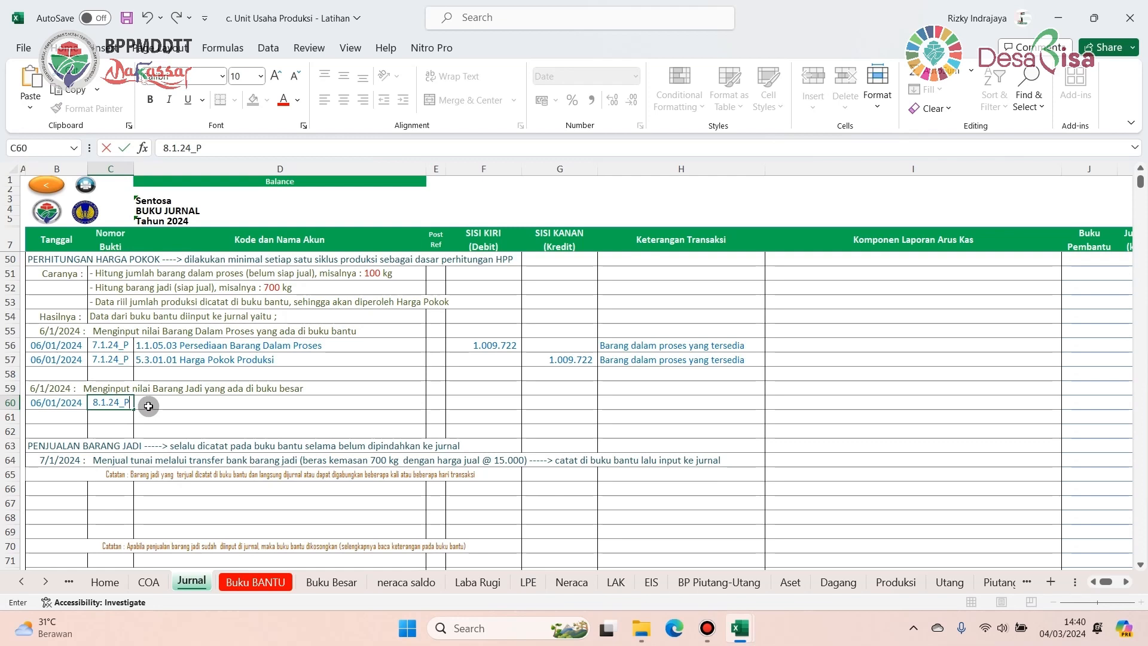
left_click(148, 406)
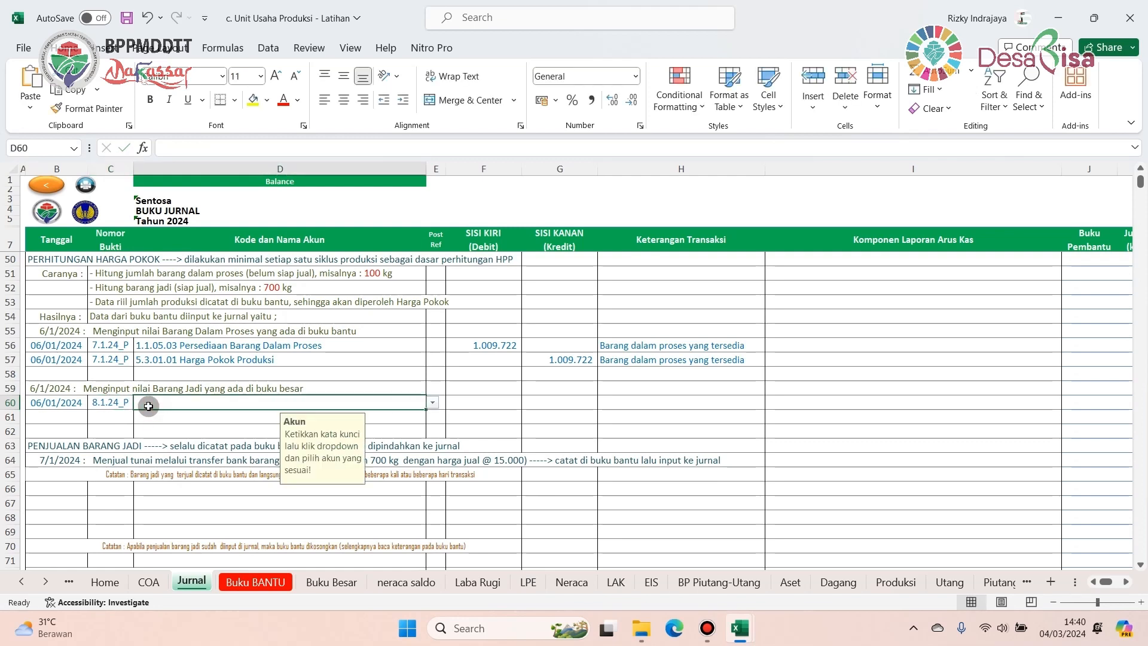
- Correct the row 59 instruction text so that its last words read "buku bantu"
left_click(204, 390)
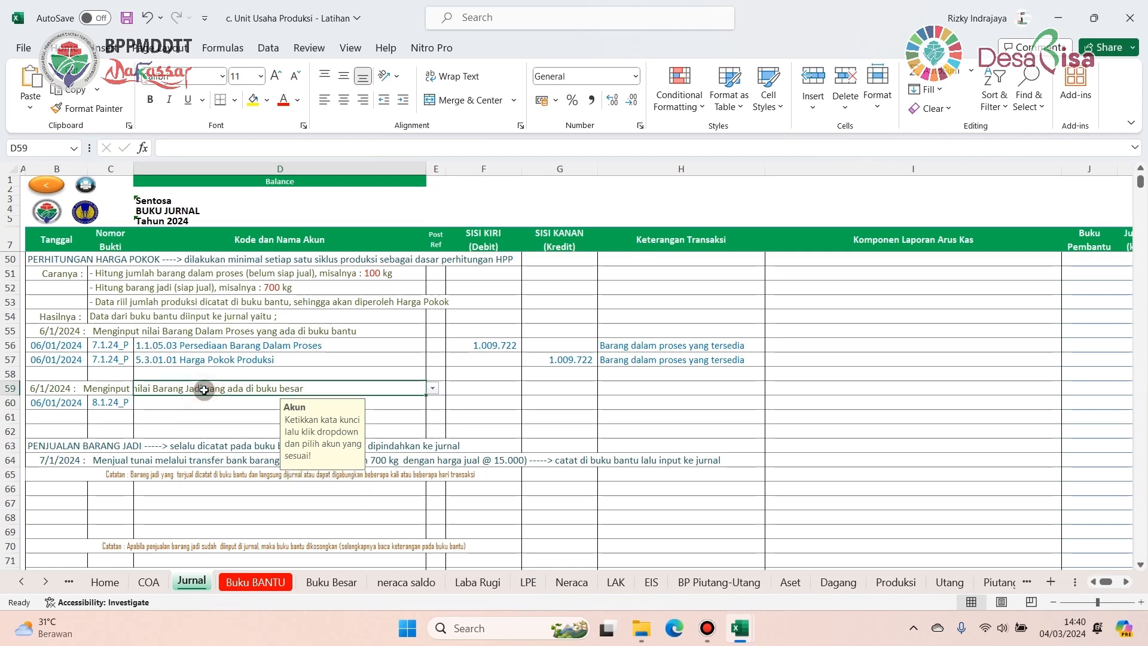
left_click(60, 389)
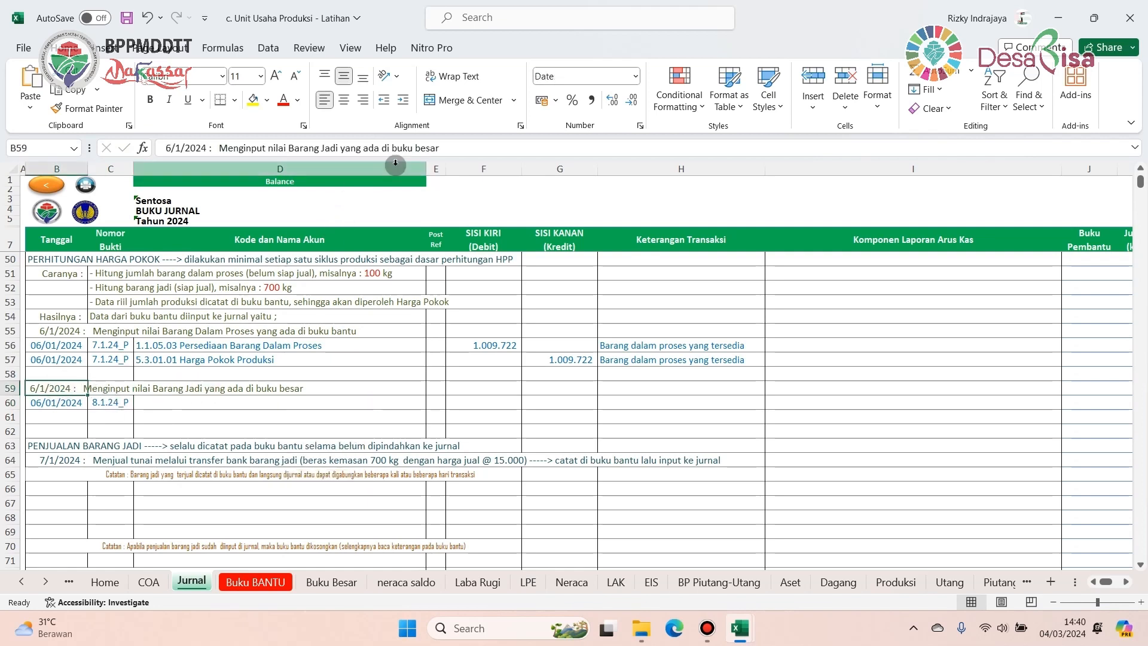
left_click_drag(466, 148, 416, 148)
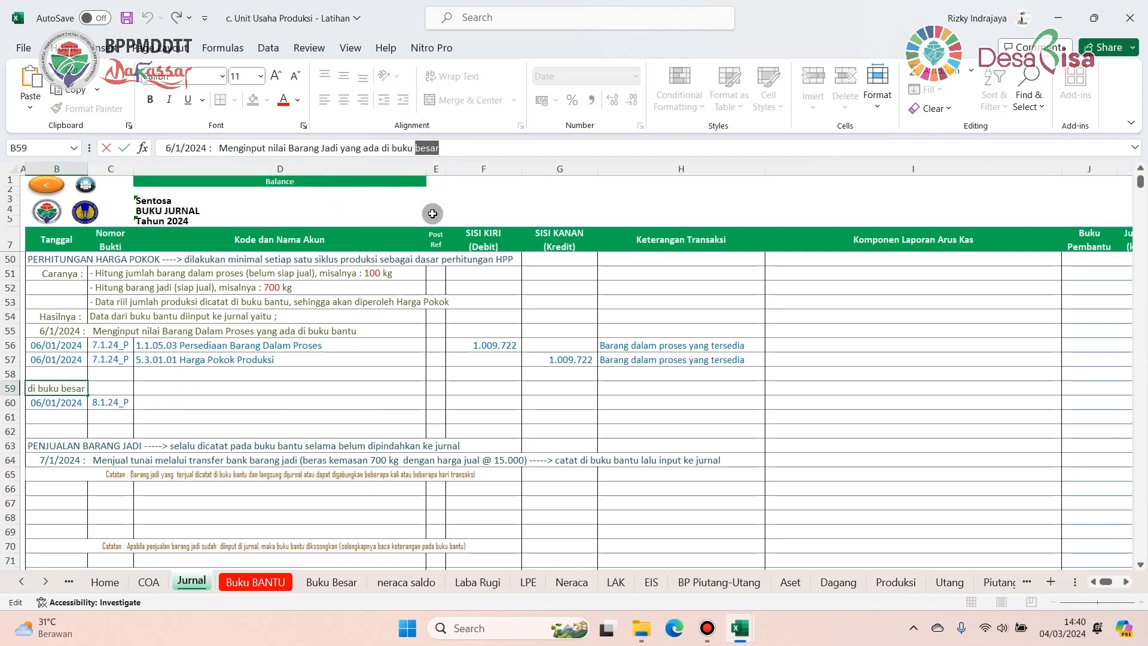
type("bantu")
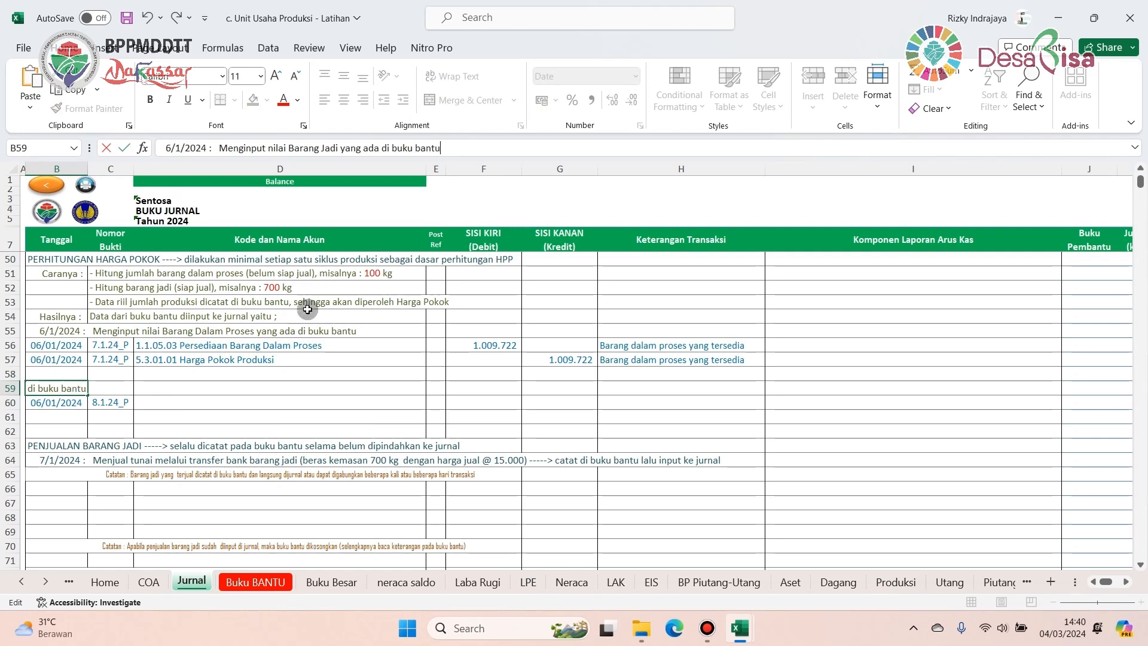
left_click(290, 358)
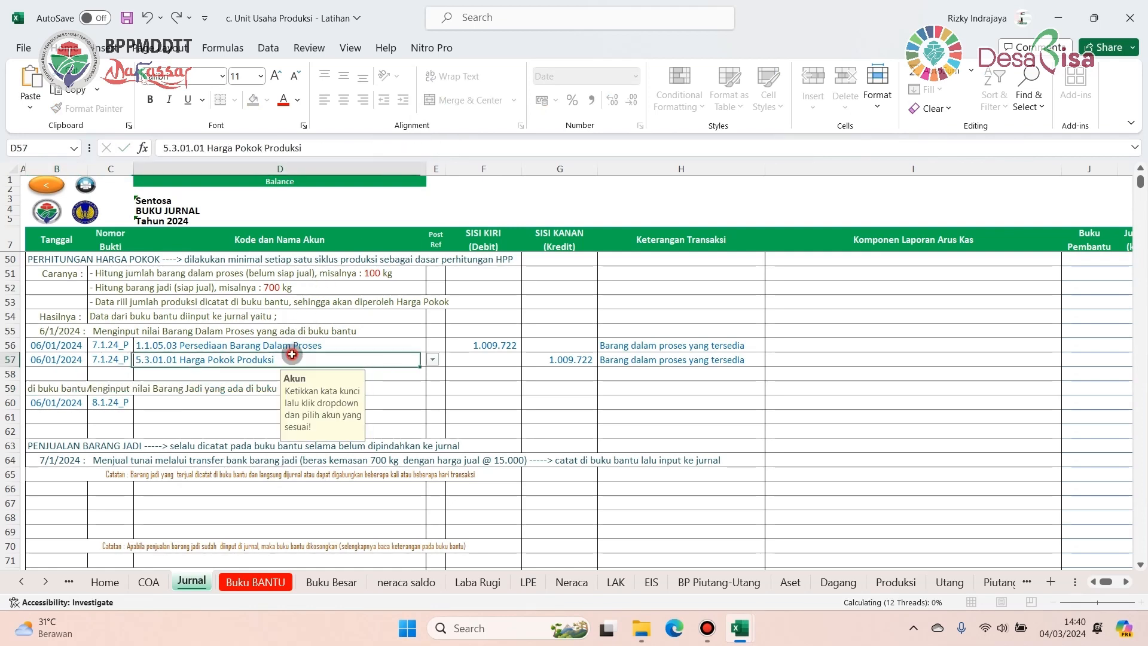
- Look up "Persediaan" accounts for row 60 and choose 1.1.05.04 Persediaan Barang Jadi
left_click(149, 402)
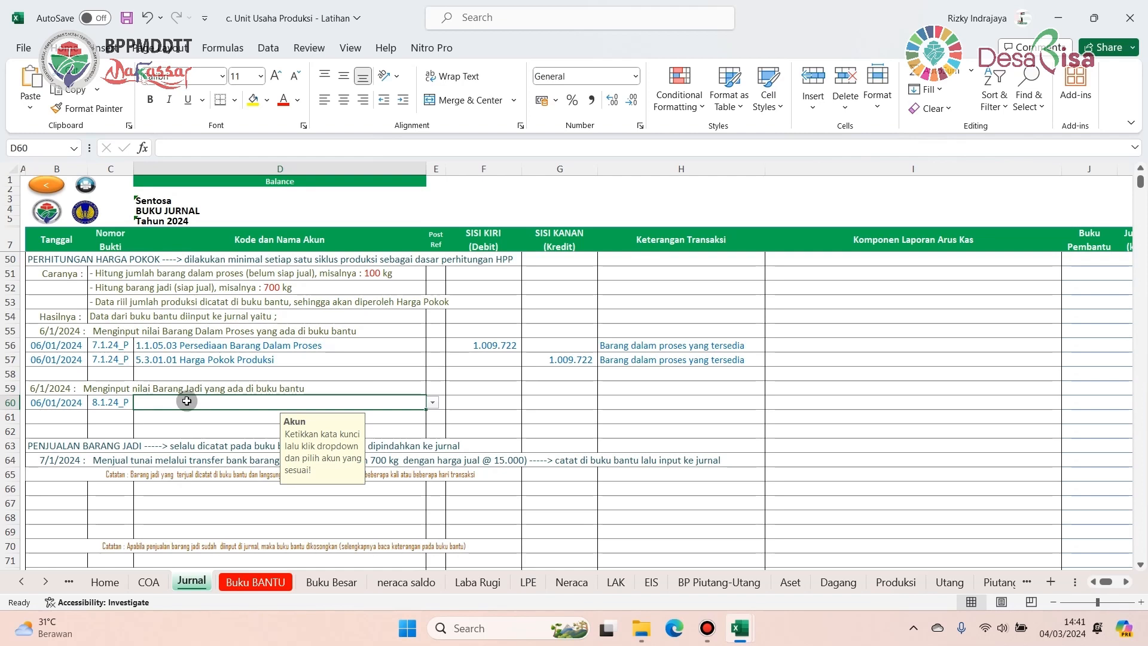
type("Perse")
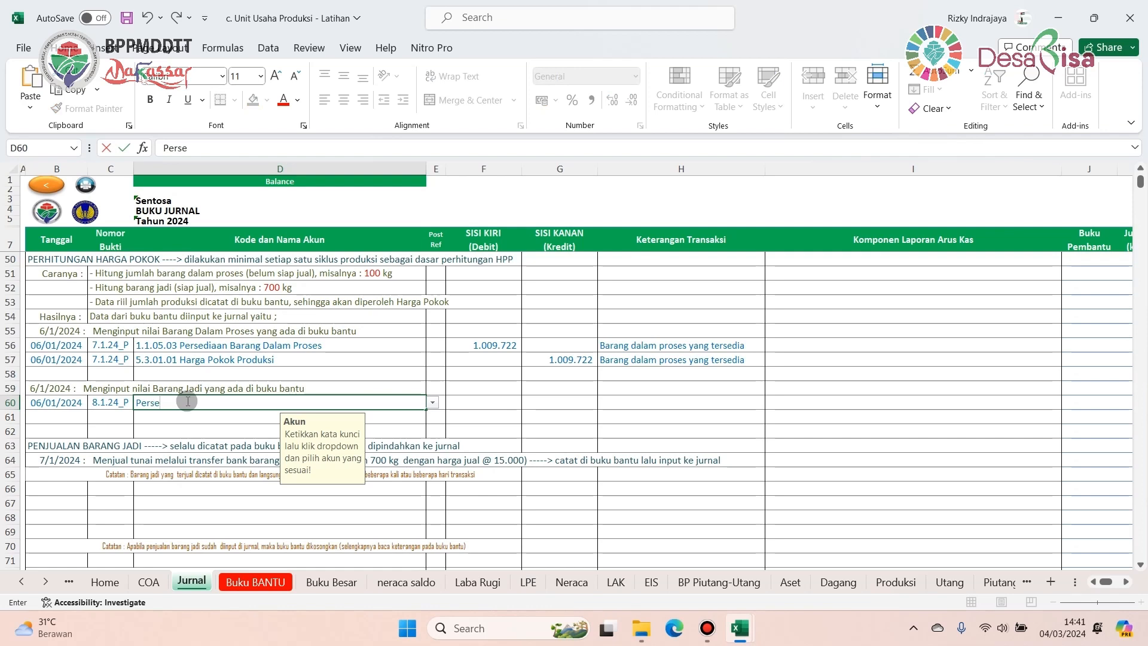
type("diaan")
left_click(431, 403)
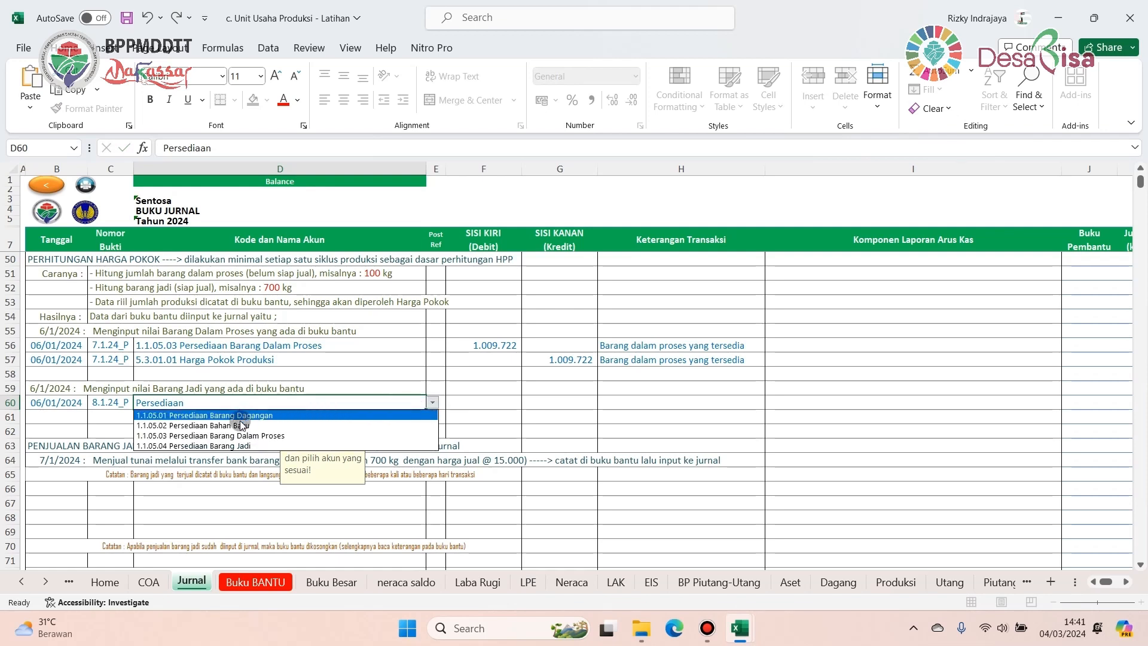
left_click(232, 445)
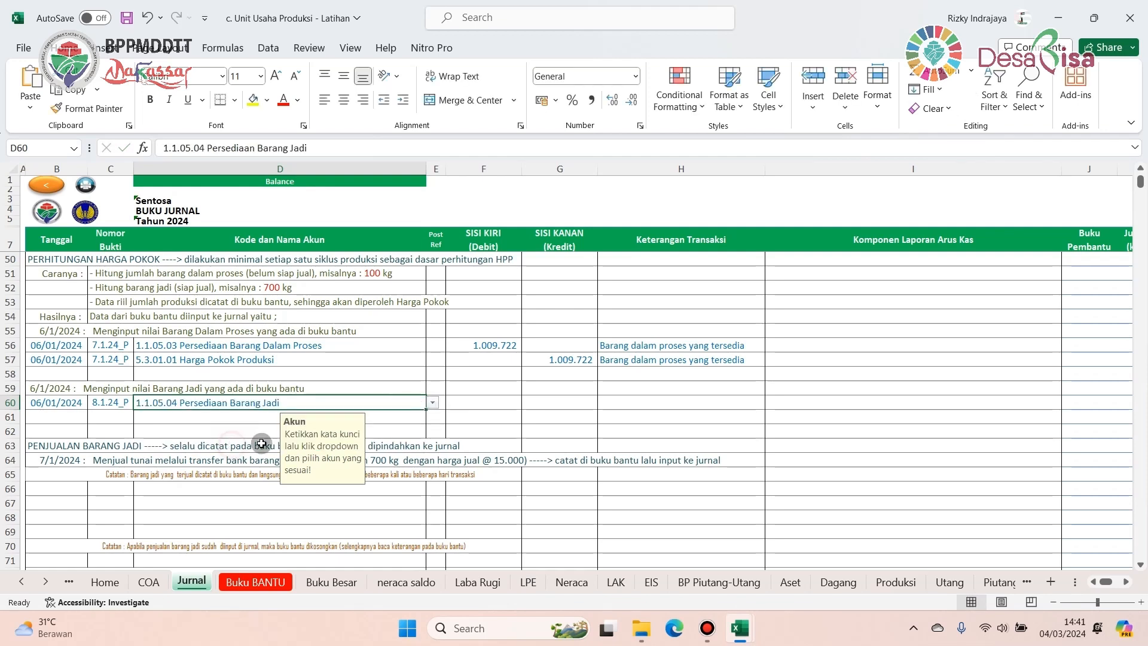
- Enter a debit of 7068056 in row 60 with the description "Barang jadi yang tersedia"
left_click(474, 403)
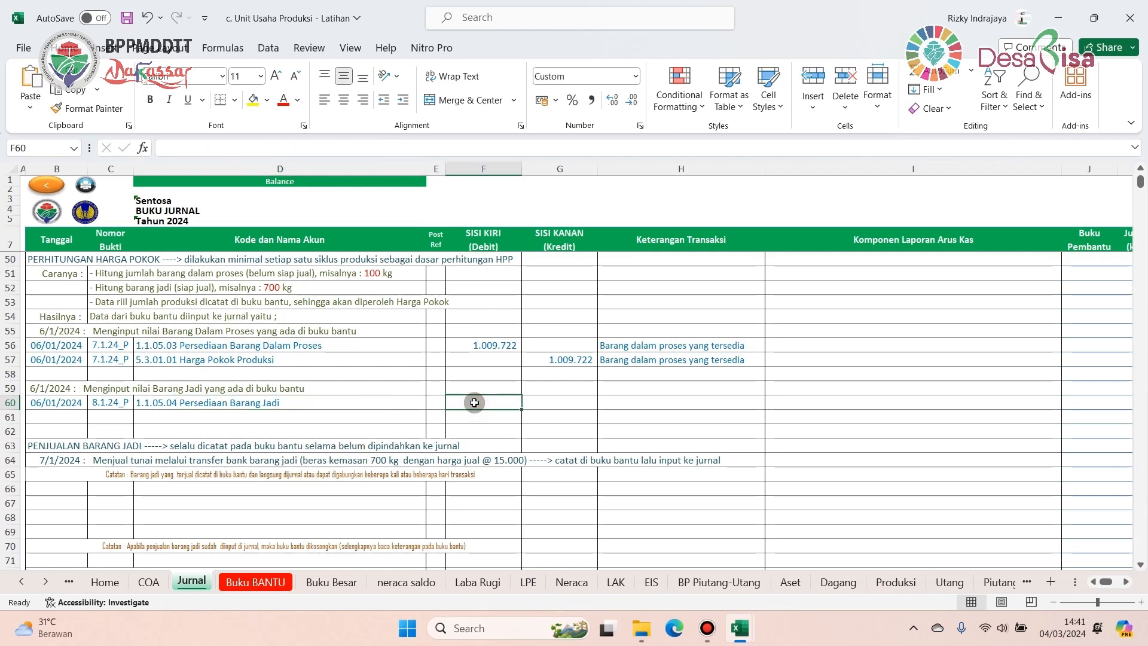
type("7")
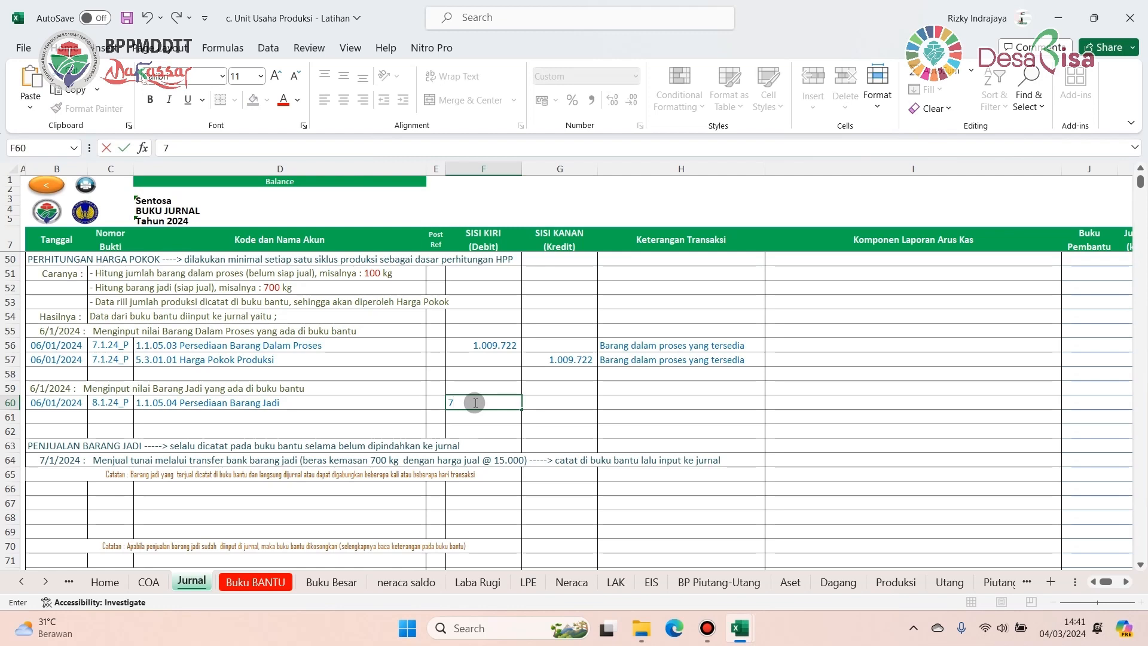
type("068056")
left_click(534, 419)
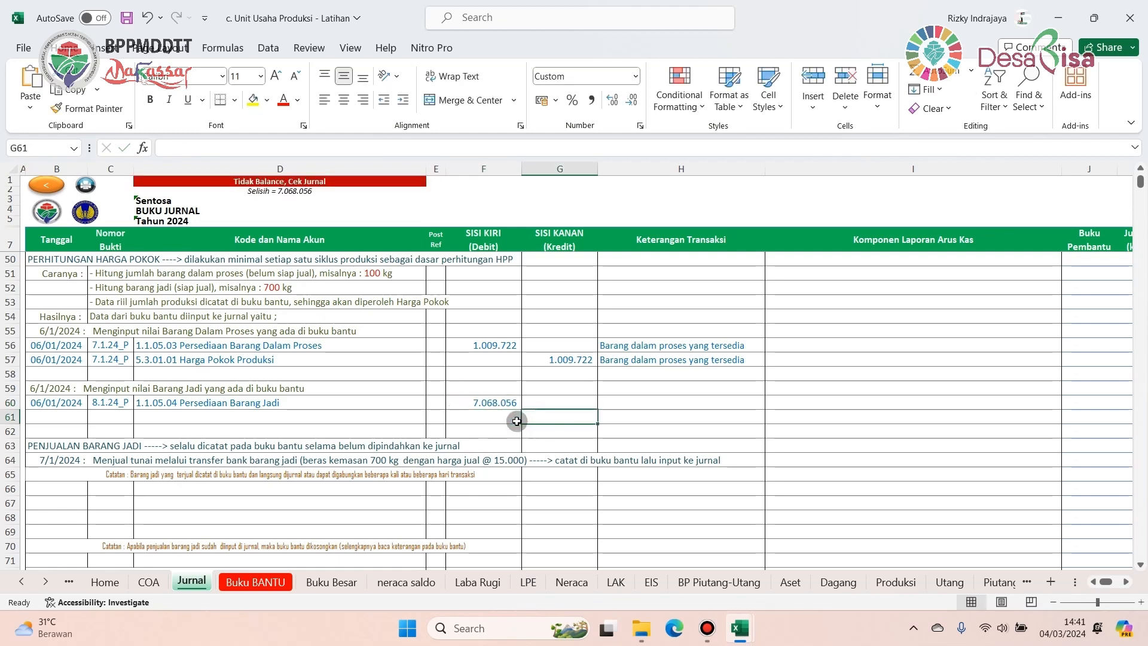
left_click(633, 404)
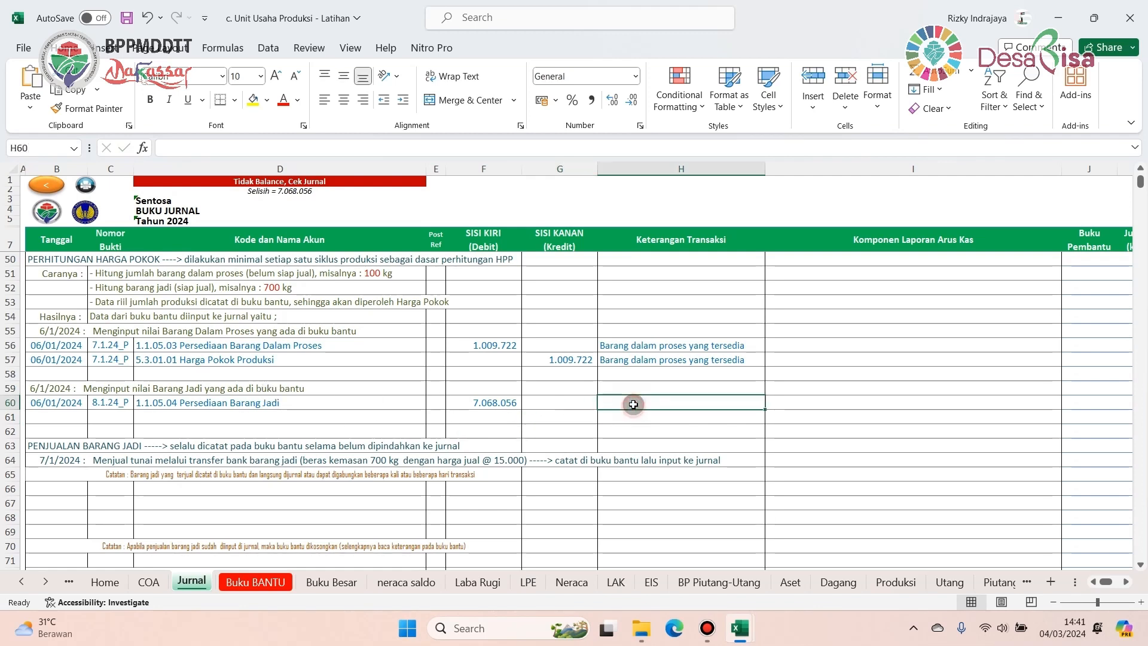
type("Barang")
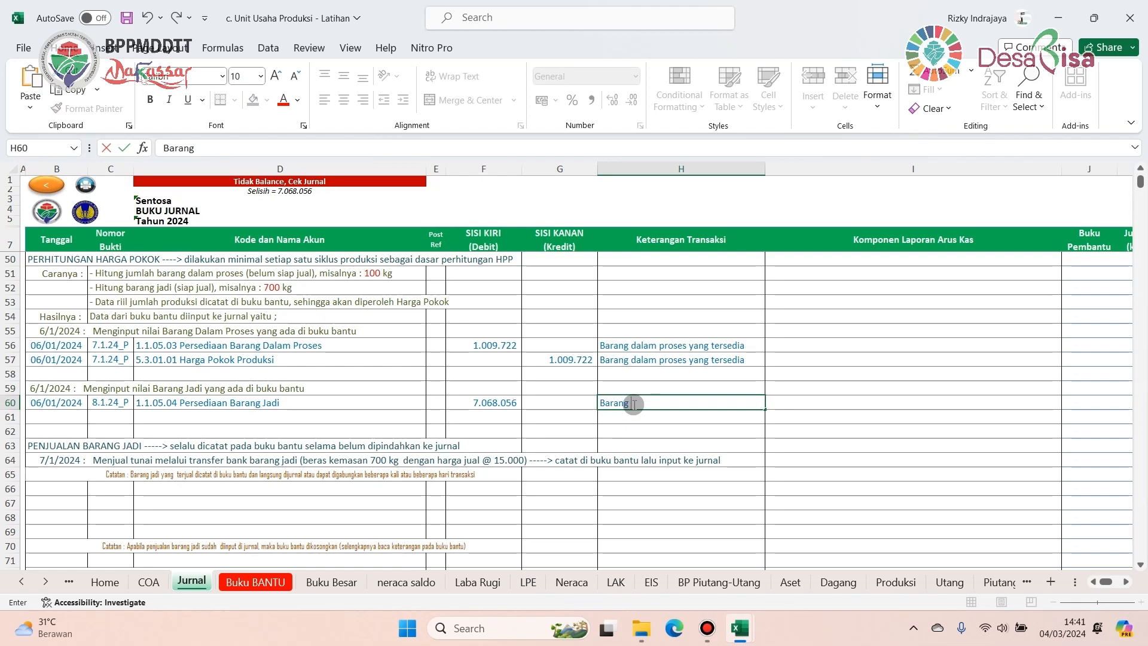
type(" jadi yang tersedia")
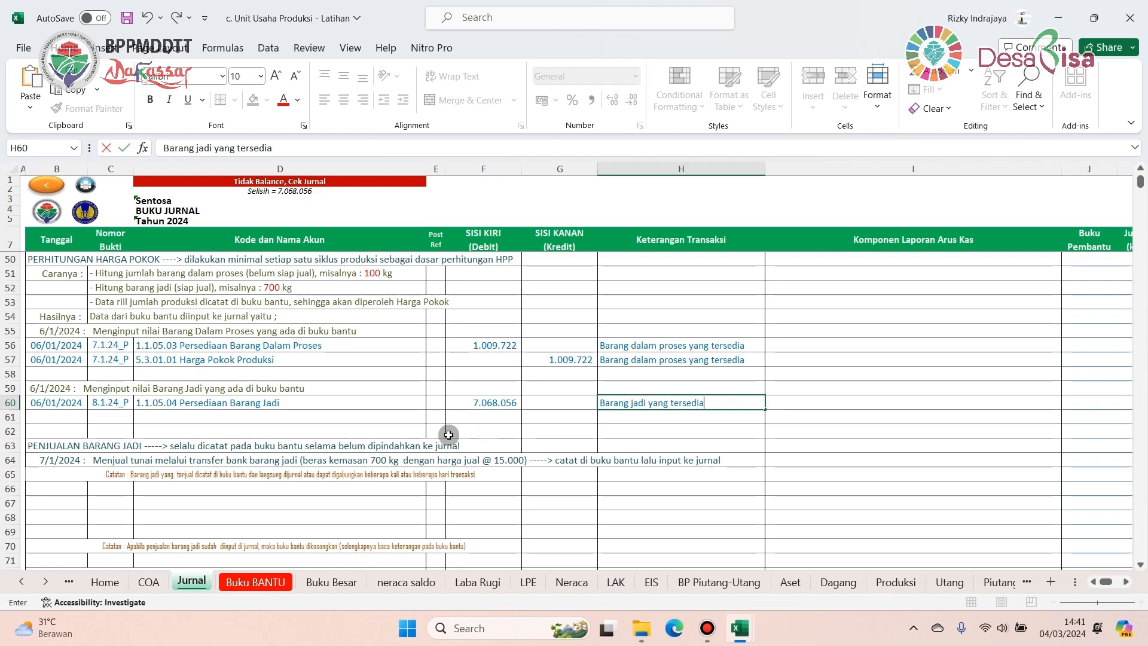
- Date row 61 as 6/01 and copy evidence number 8.1.24_P into it from row 60
left_click(42, 421)
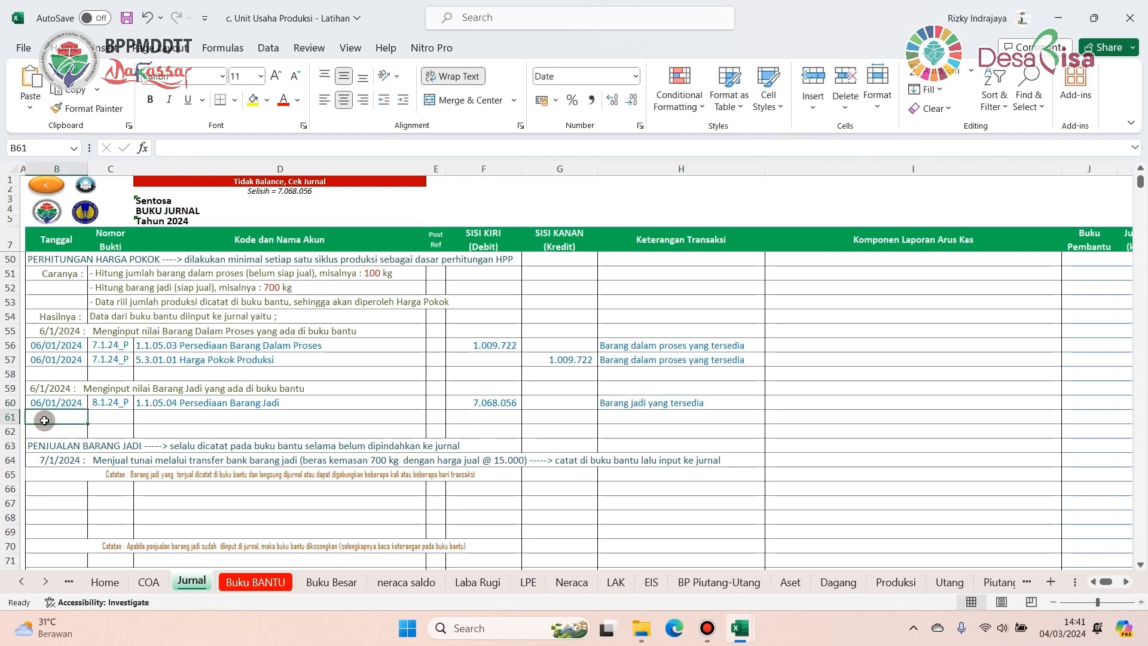
type("6/")
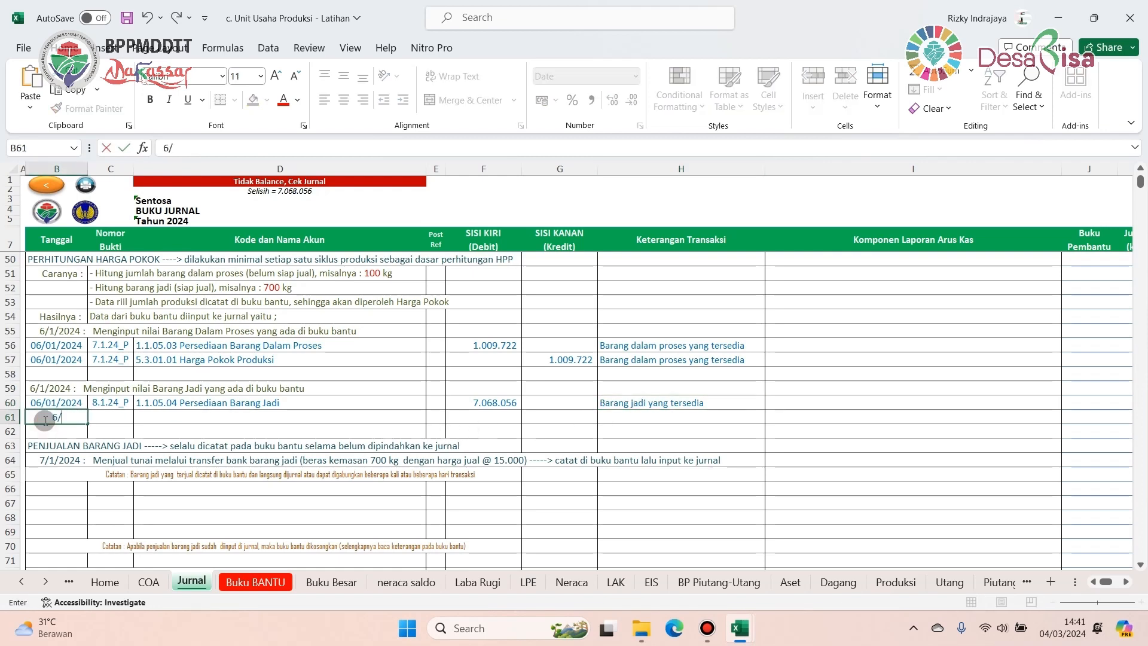
type("01")
key("Return")
left_click(96, 404)
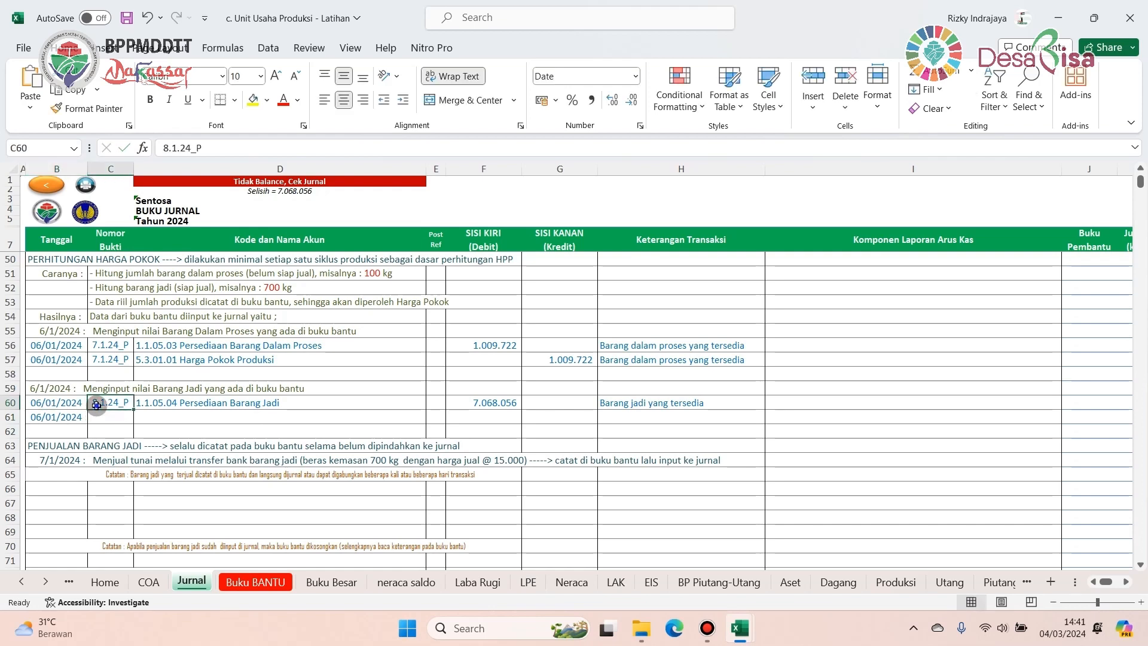
right_click(97, 405)
left_click(156, 167)
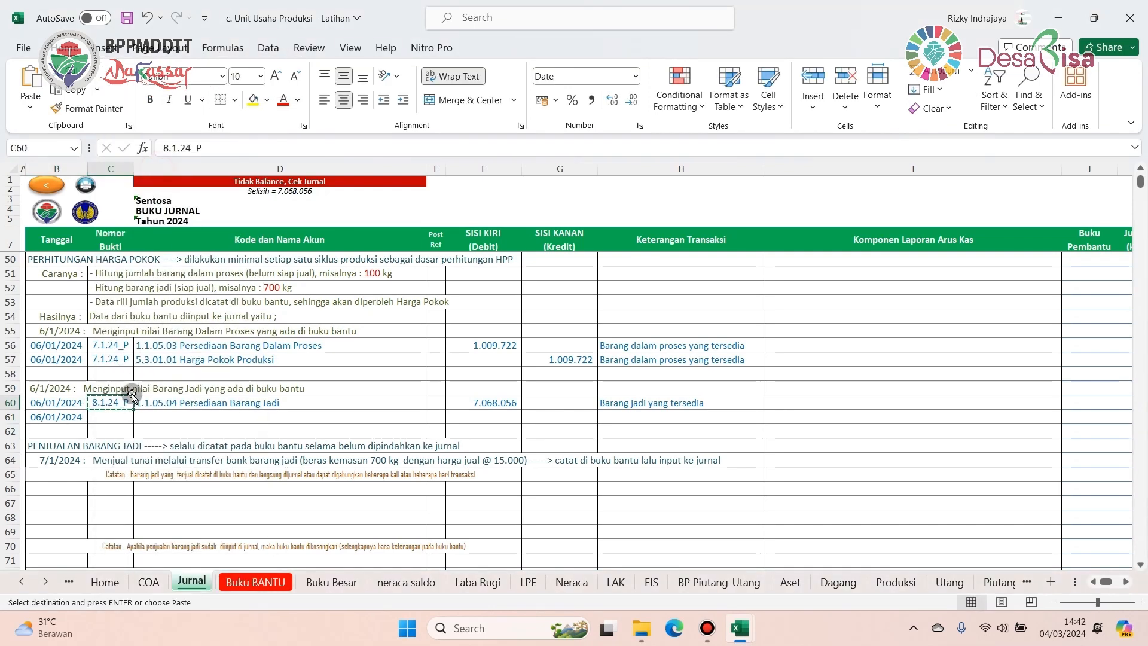
left_click(113, 417)
right_click(113, 418)
left_click(147, 234)
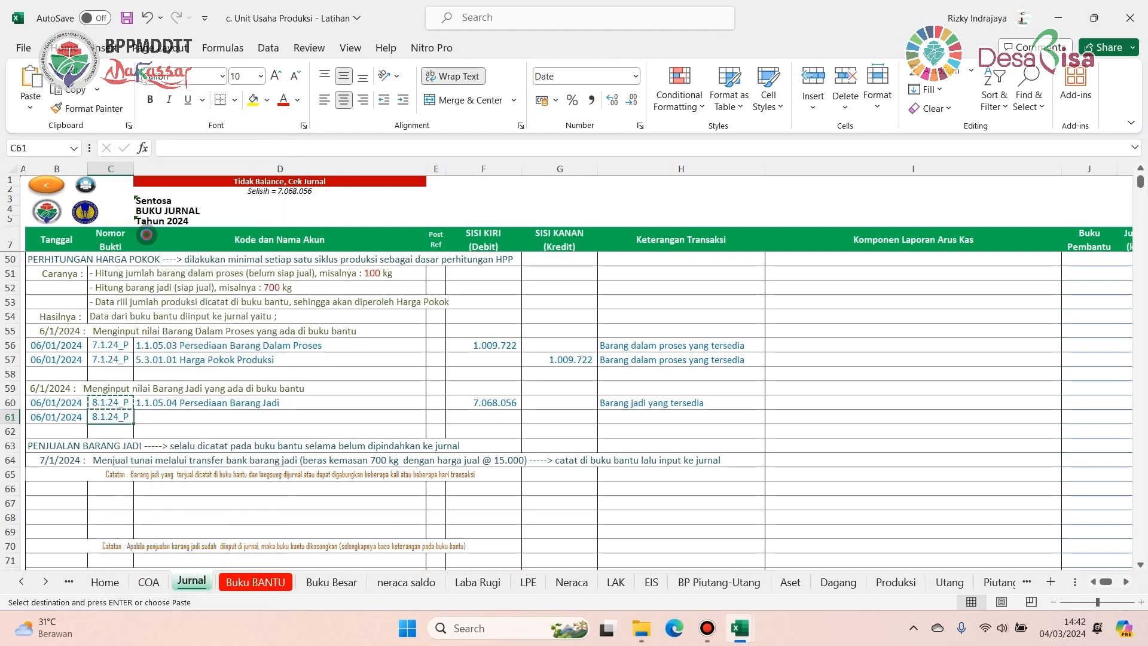
- Look up "Harga" accounts for row 61 and choose 5.3.01.01 Harga Pokok Produksi
left_click(163, 418)
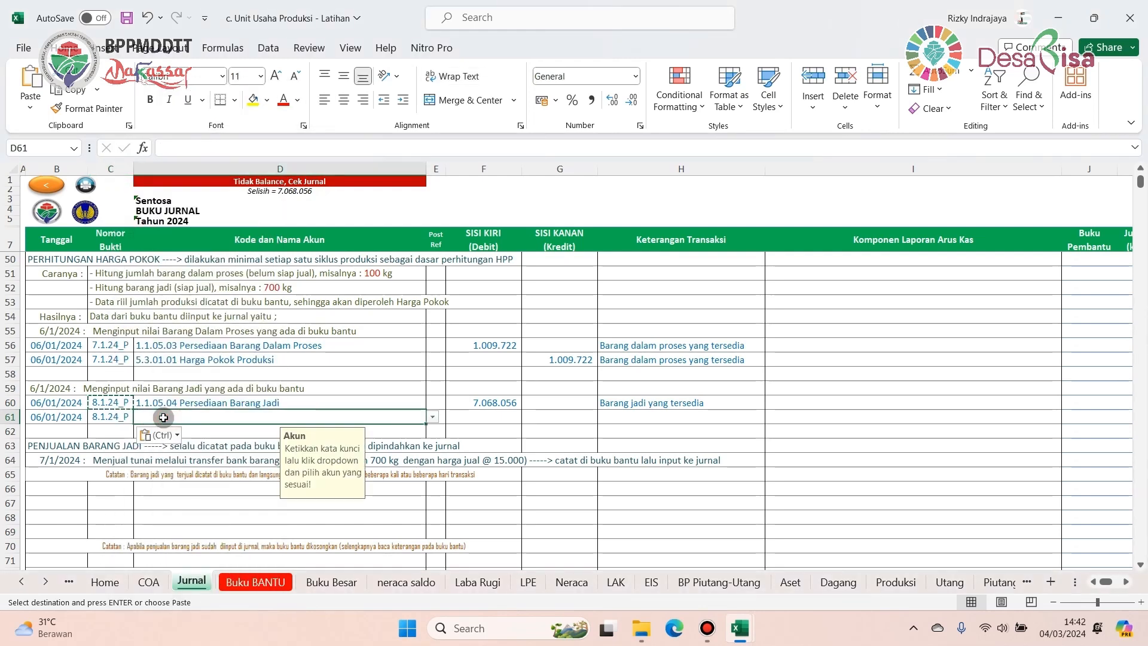
type("Harga")
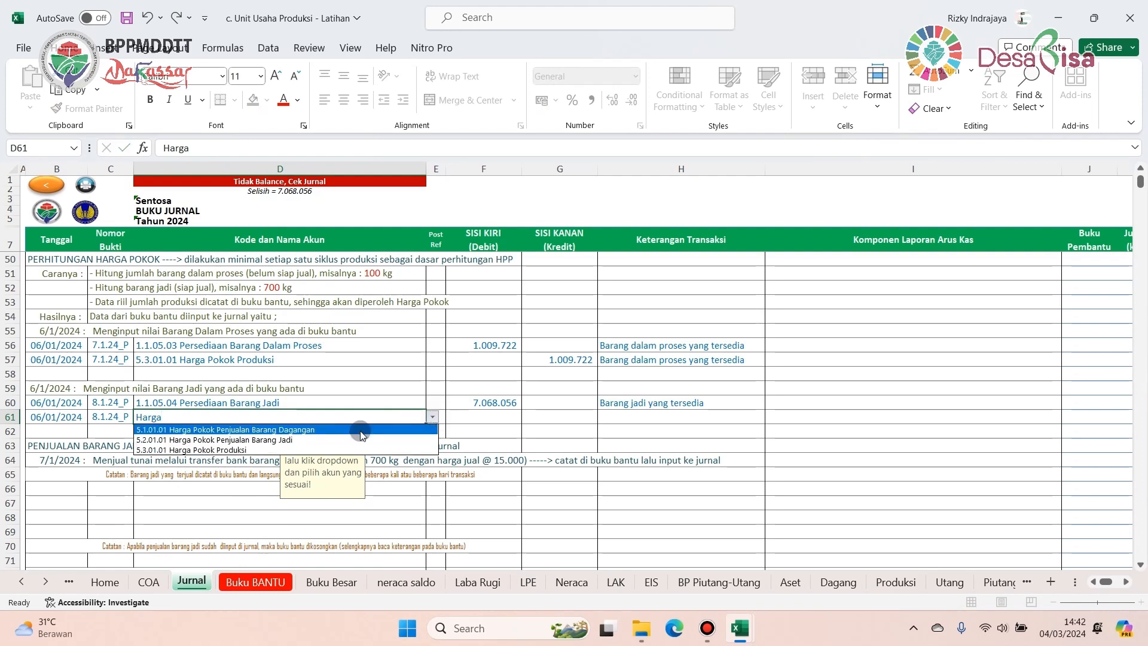
left_click(247, 451)
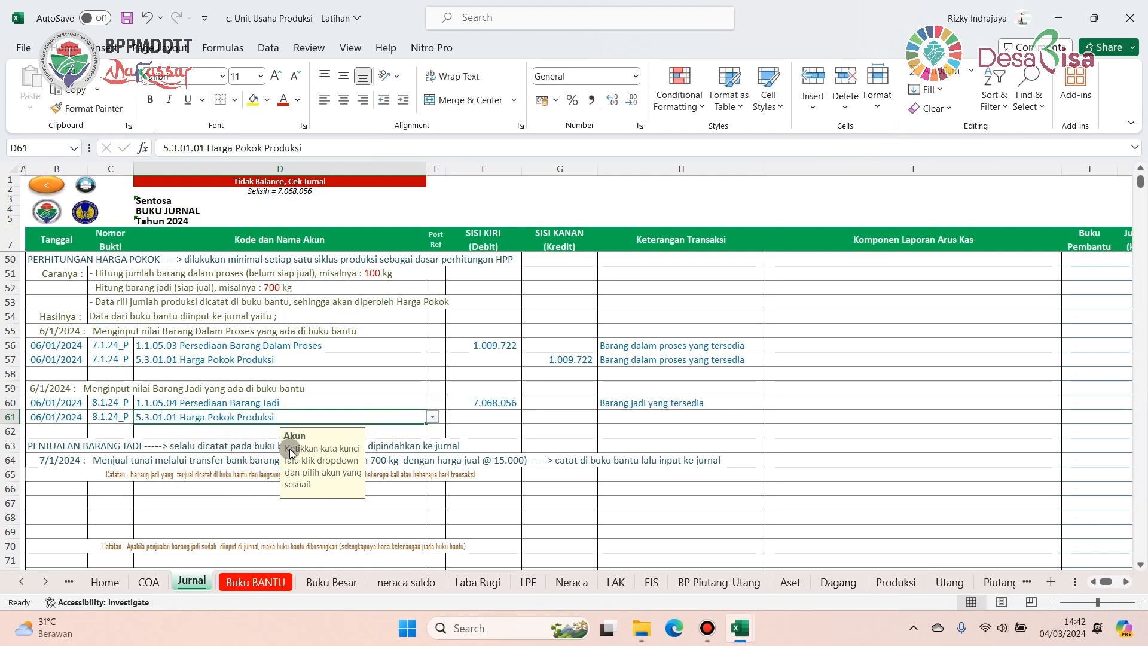
- Enter a credit of 7068056 in row 61 with the description "Barang jadi yang tersedia"
left_click(545, 417)
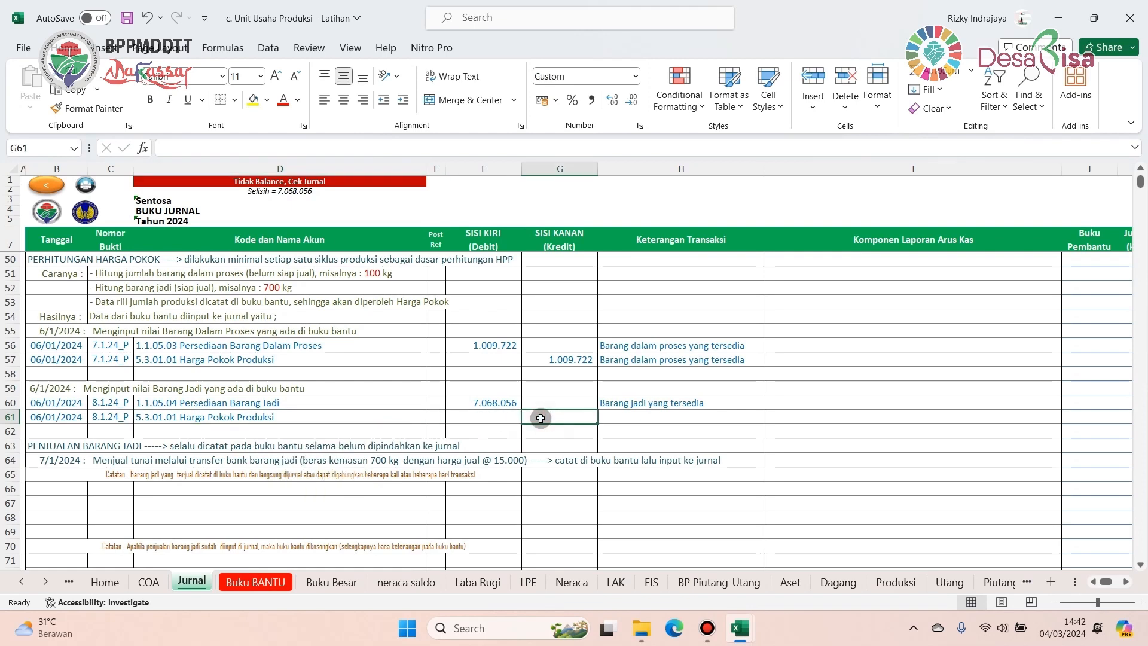
type("7")
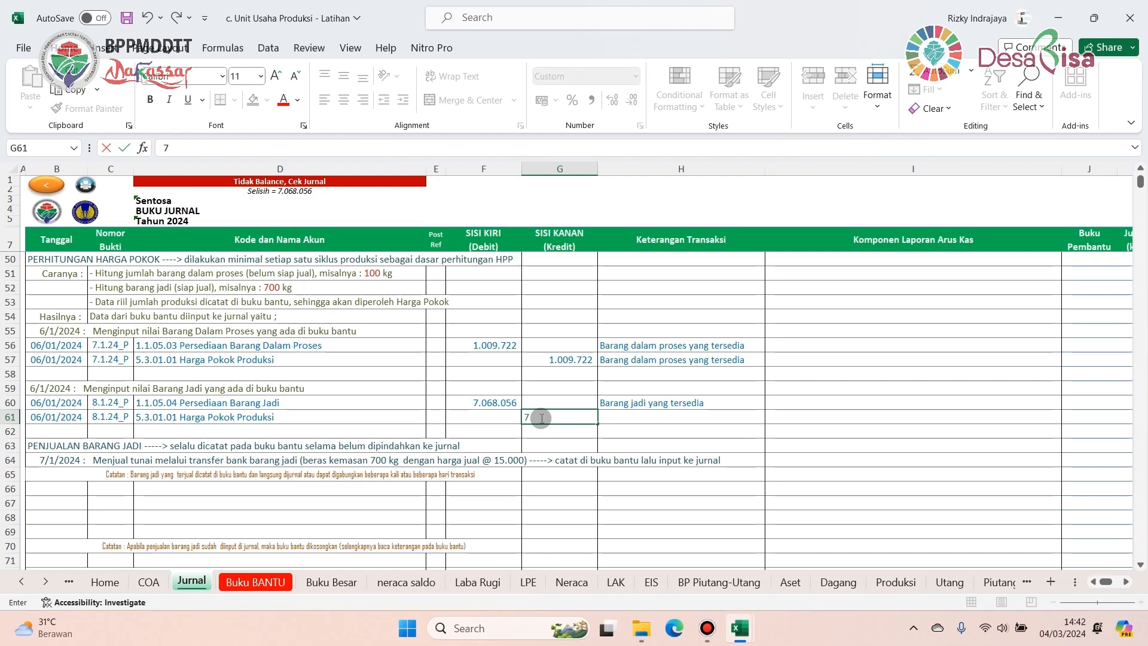
type("6")
key("BackSpace")
type("068056")
left_click(623, 416)
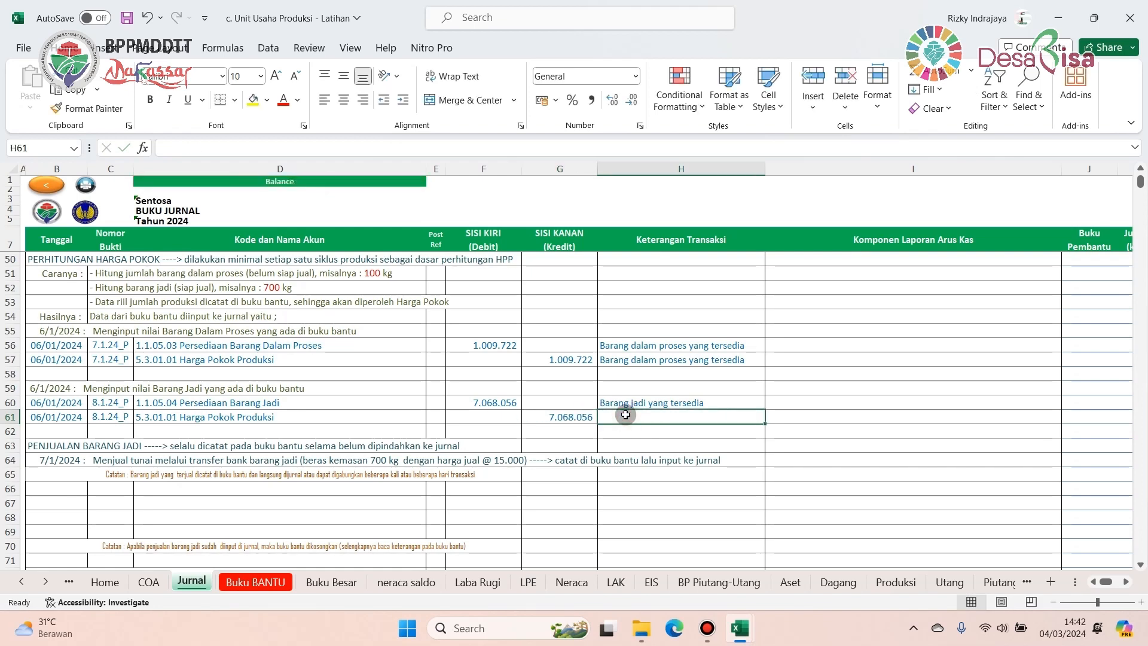
type("Barang jadi yang tersedia")
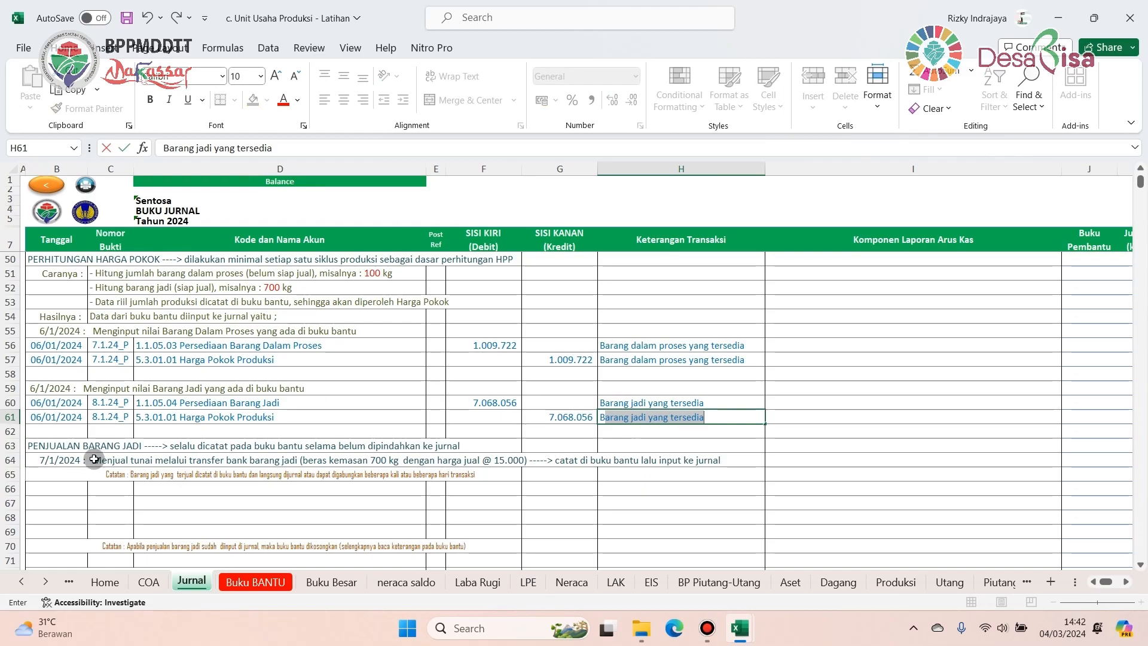